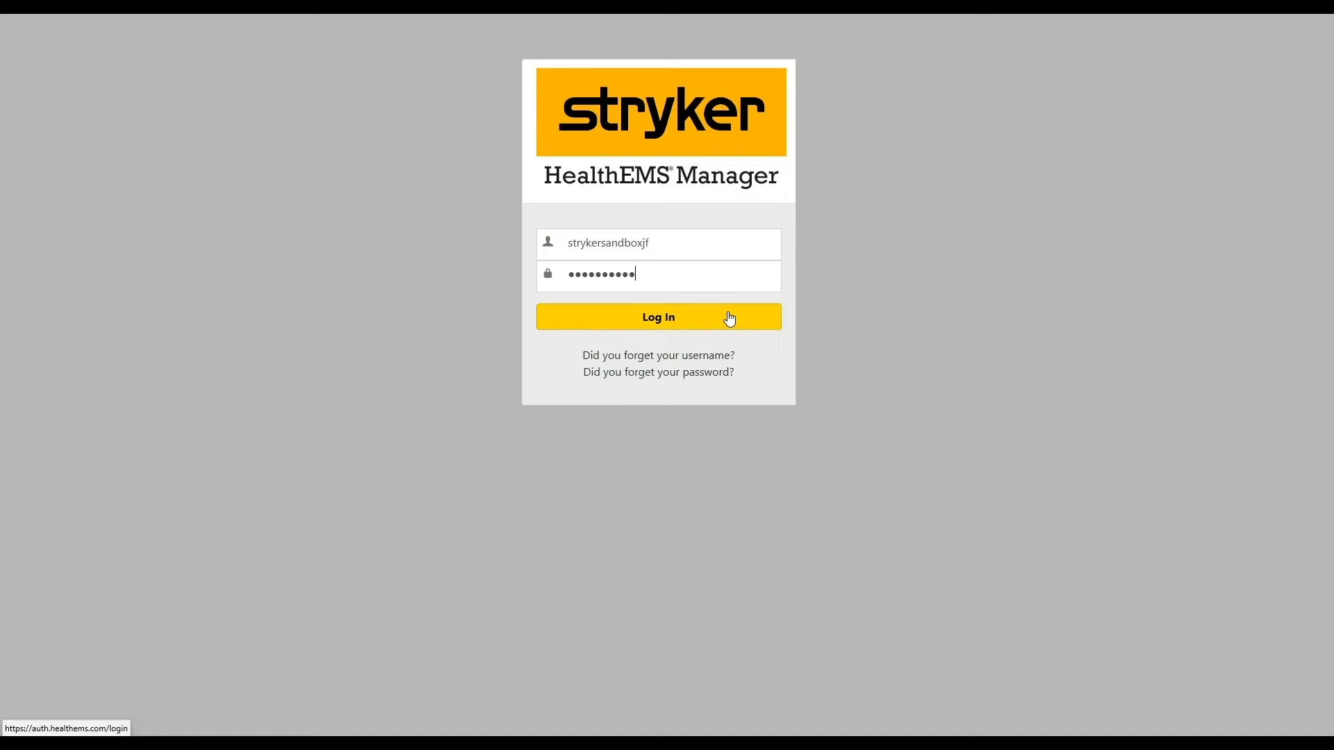
# - Log in to HealthEMS Manager with the pre-filled username and password
pyautogui.click(729, 320)
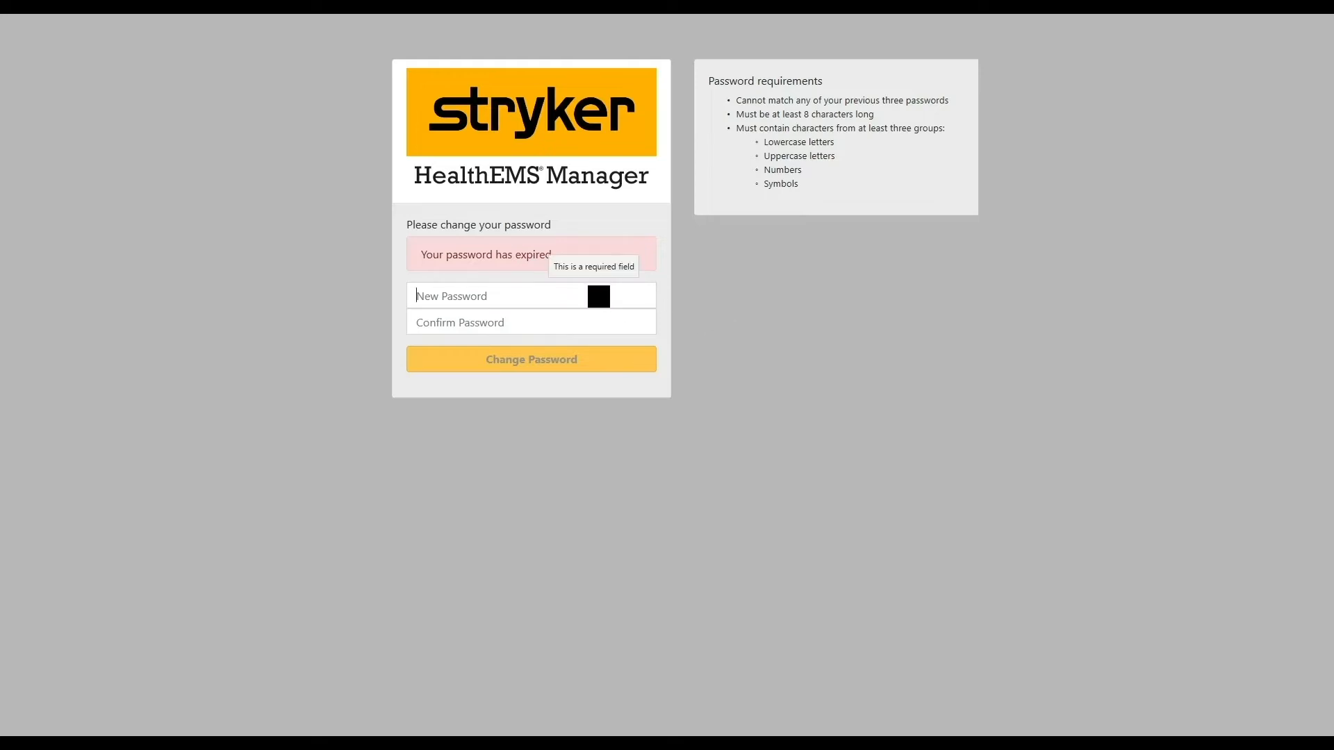
# - Enter and confirm a new password, save the change, and continue to log in
pyautogui.write('•••••••••')
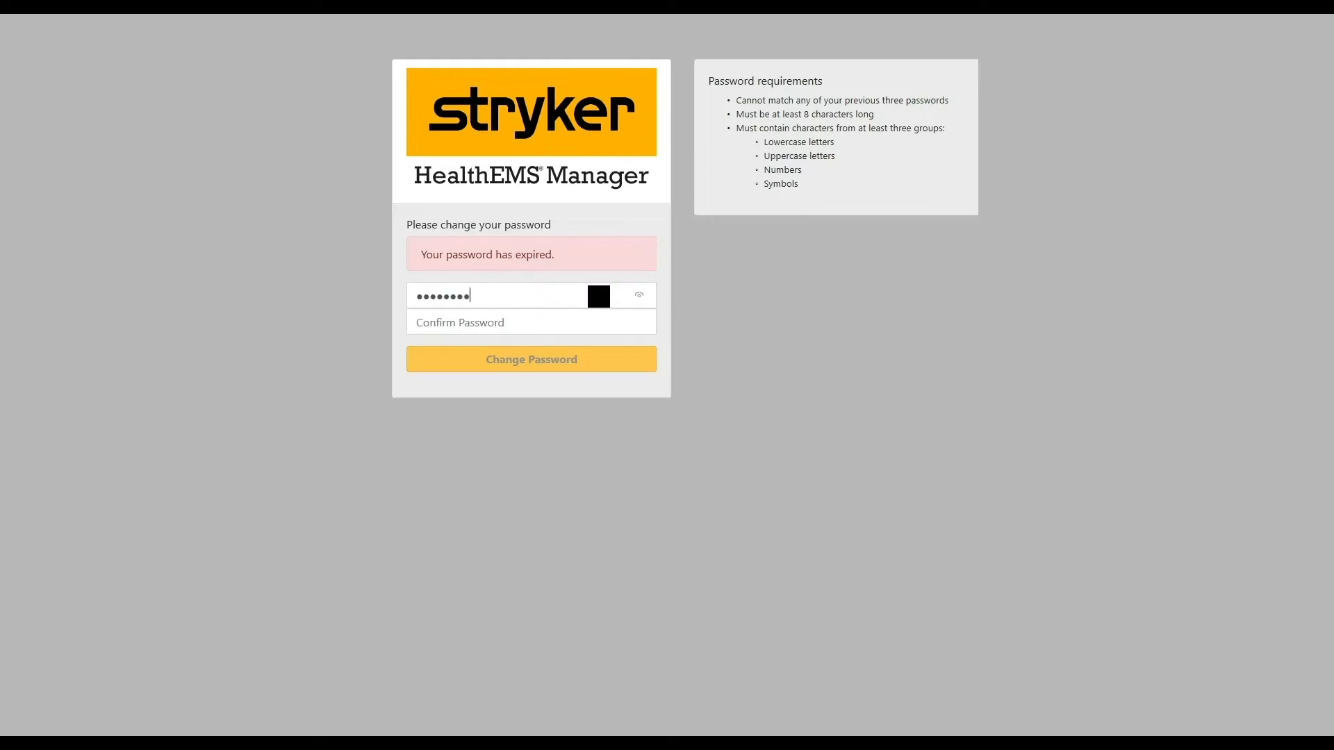
pyautogui.write('•••••••••••')
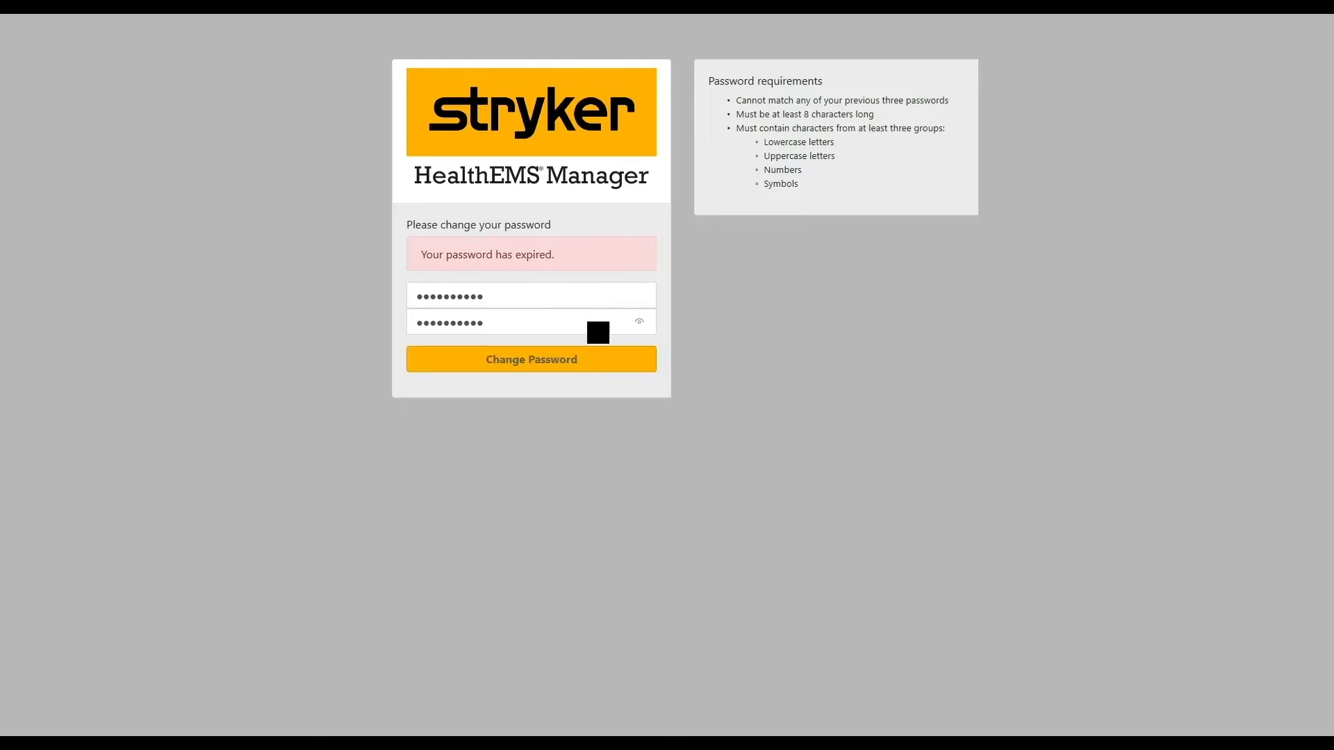
pyautogui.click(524, 367)
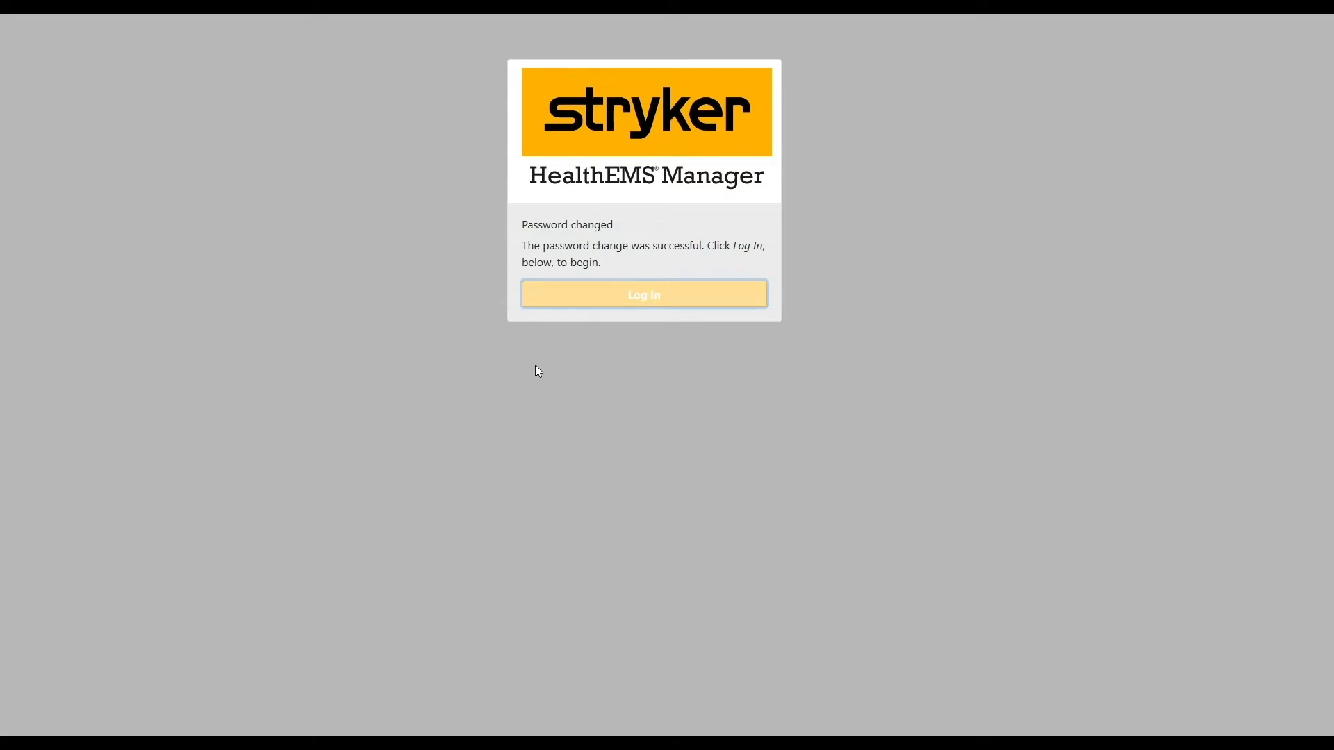
pyautogui.click(652, 296)
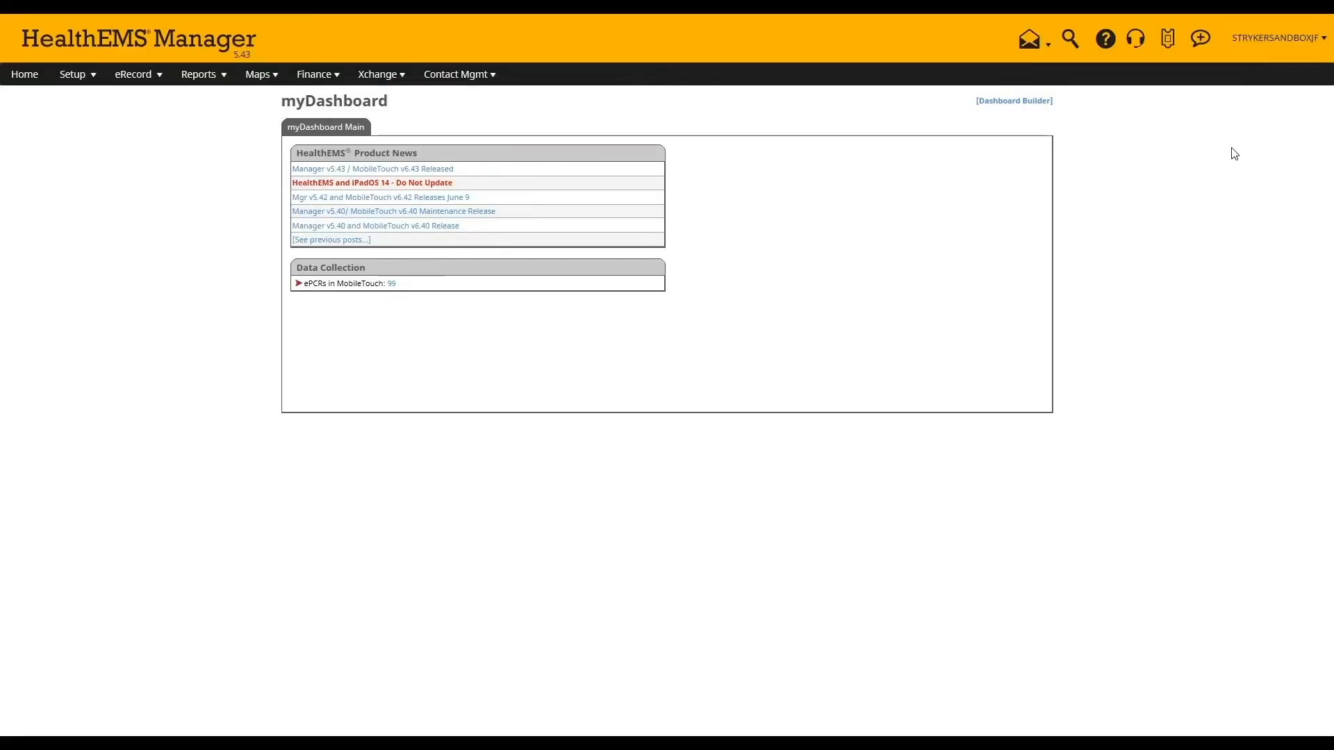
# - Review the user's Profile and its Notifications tab, then log out of HealthEMS Manager
pyautogui.moveTo(1242, 60)
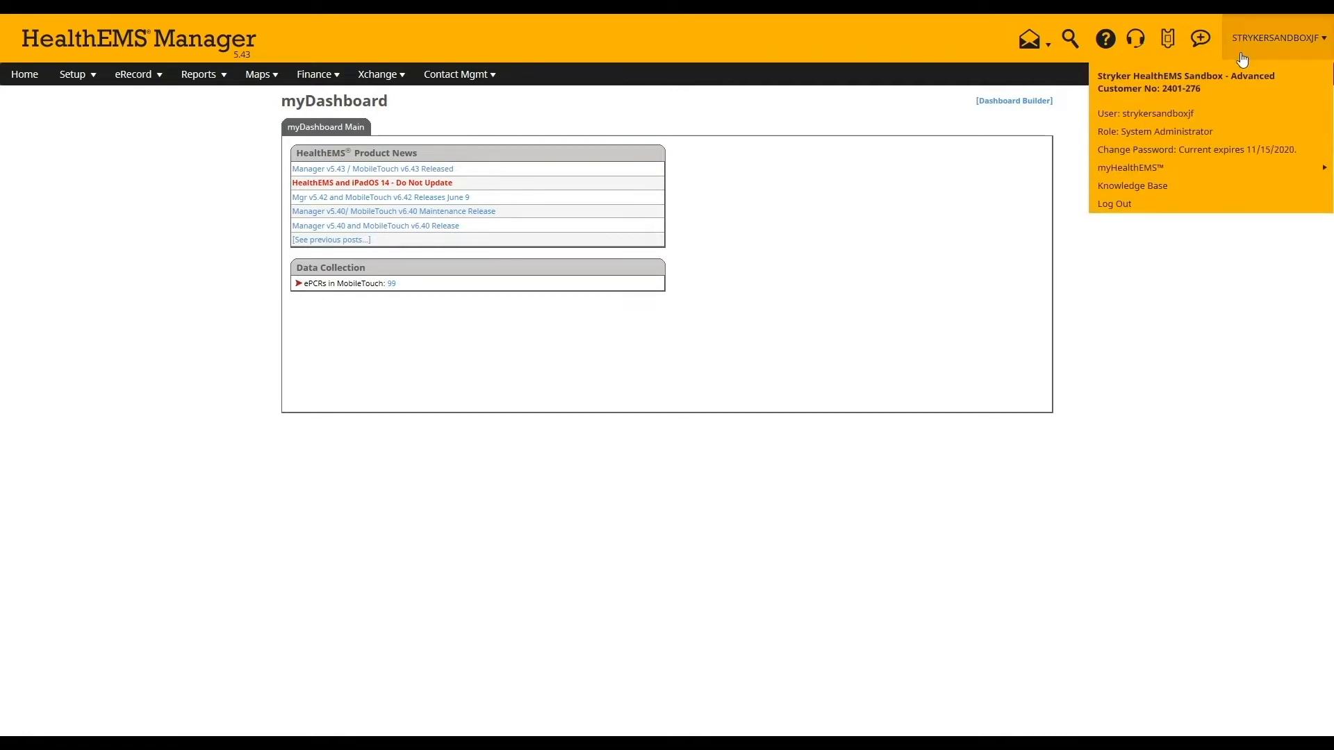
pyautogui.click(1180, 112)
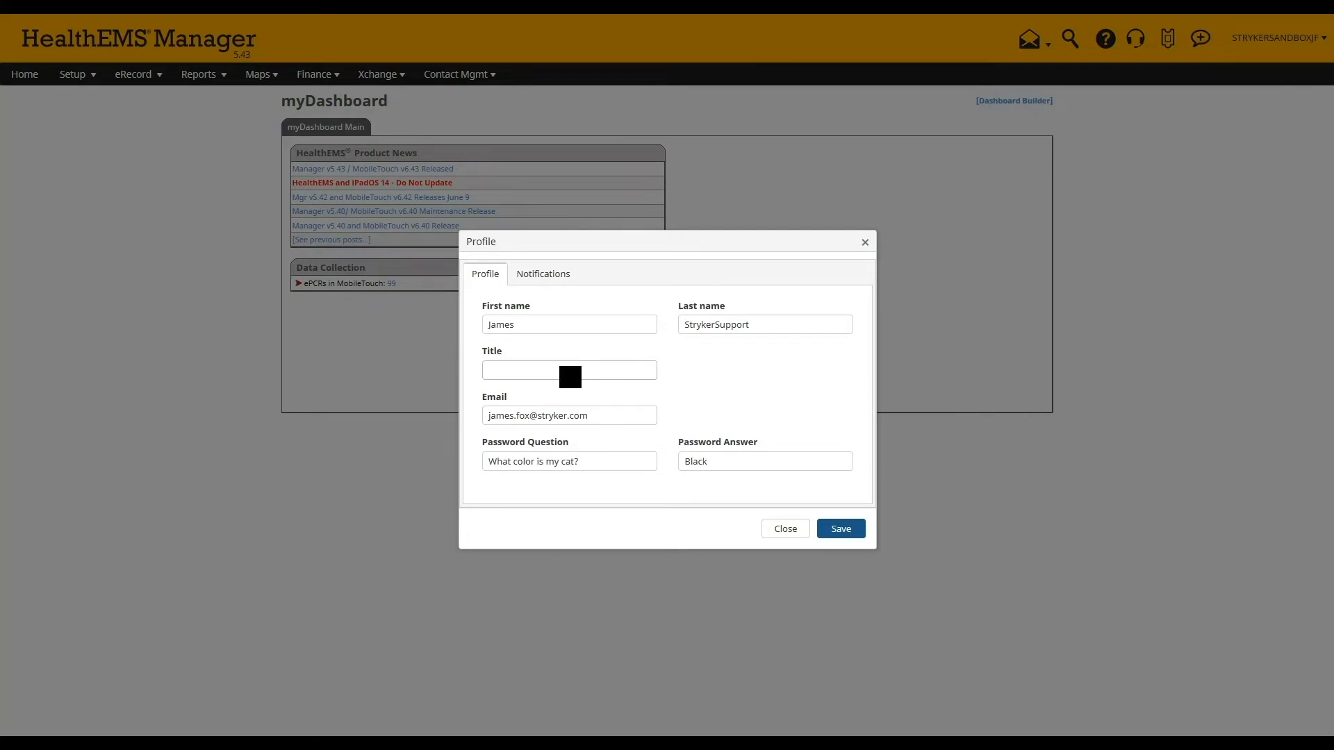
pyautogui.click(546, 276)
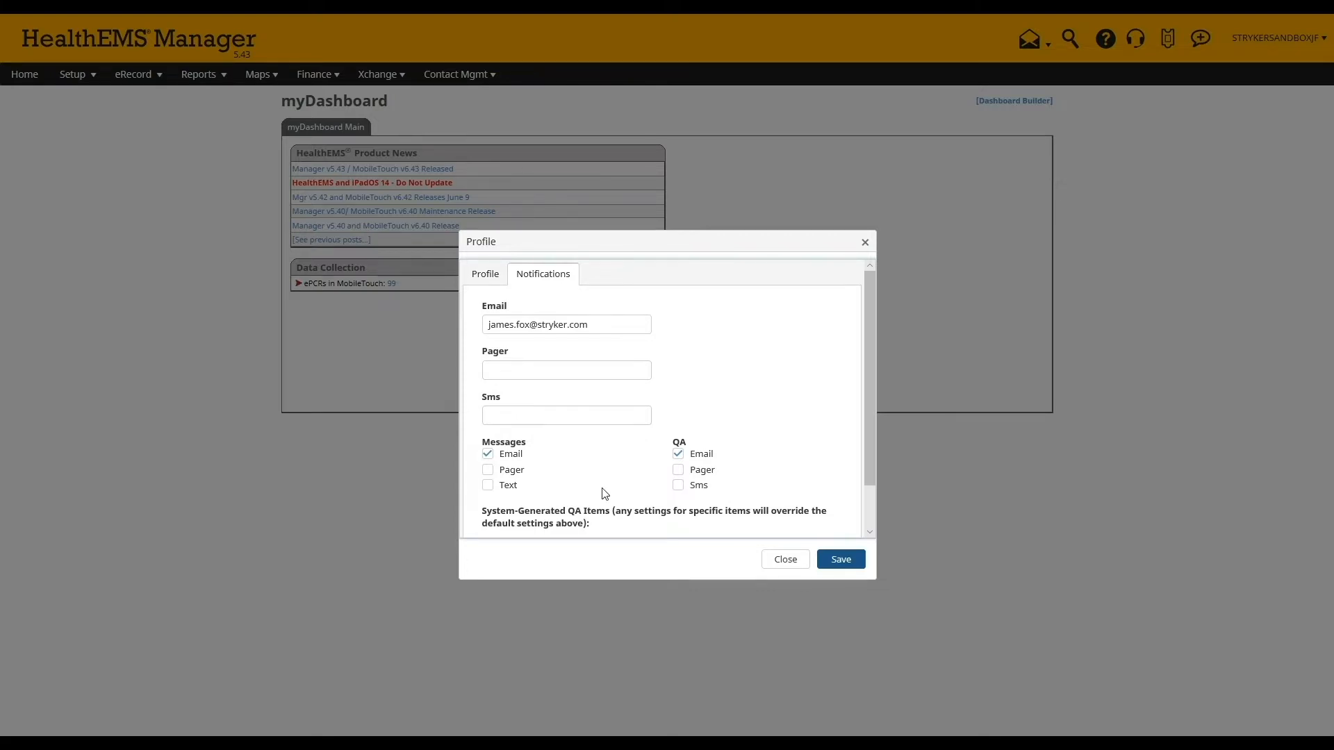
pyautogui.click(776, 561)
pyautogui.click(1279, 38)
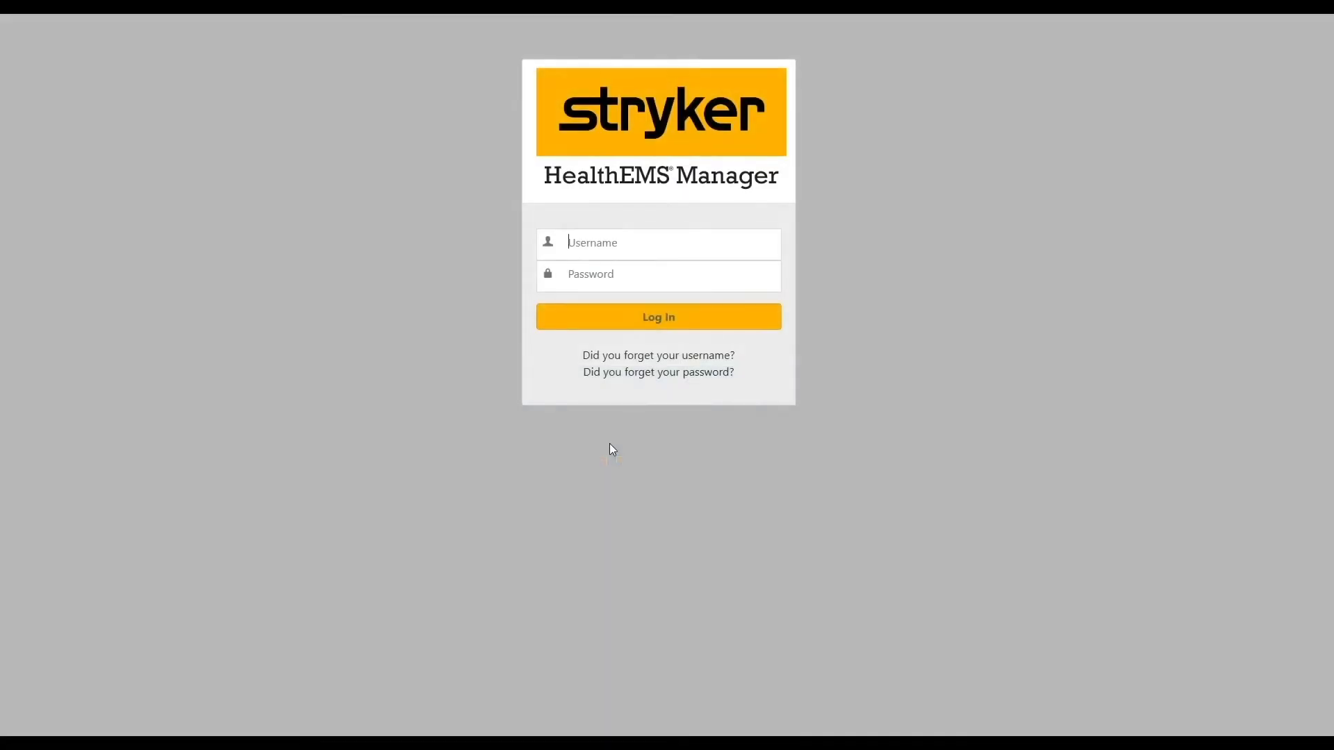
# - Open the 'Did you forget your password?' reset page from the login screen
pyautogui.click(622, 374)
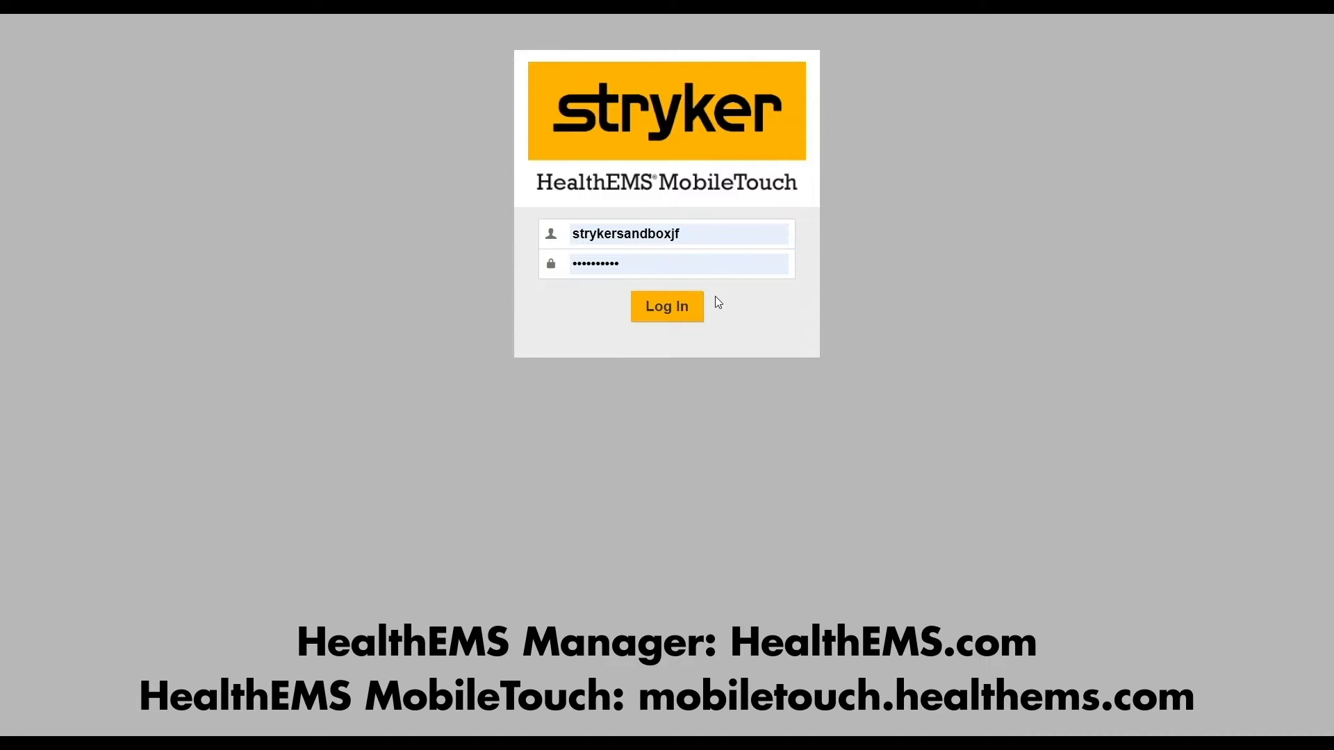
# - Log in to MobileTouch to reach the ePCR list with 7 records
pyautogui.click(679, 309)
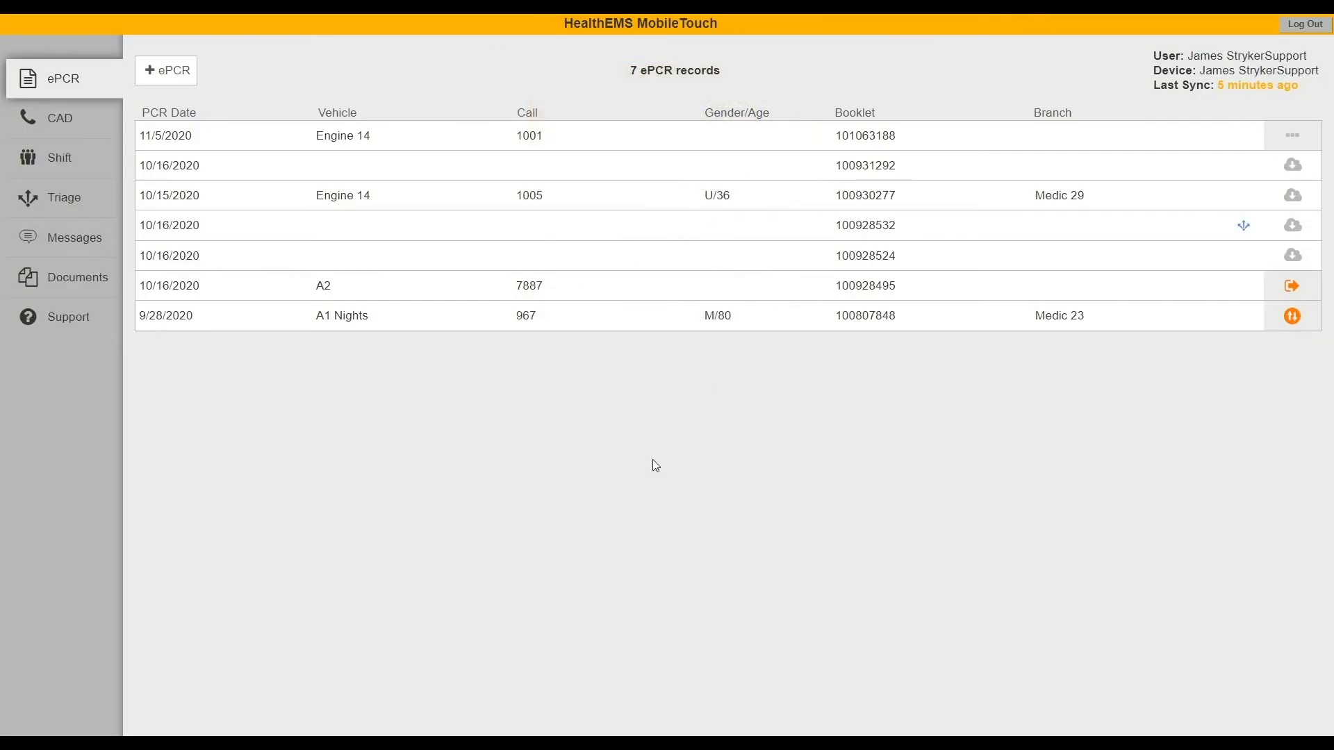
# - Create a new blank 11/5/2020 ePCR and return to the records list
pyautogui.click(165, 71)
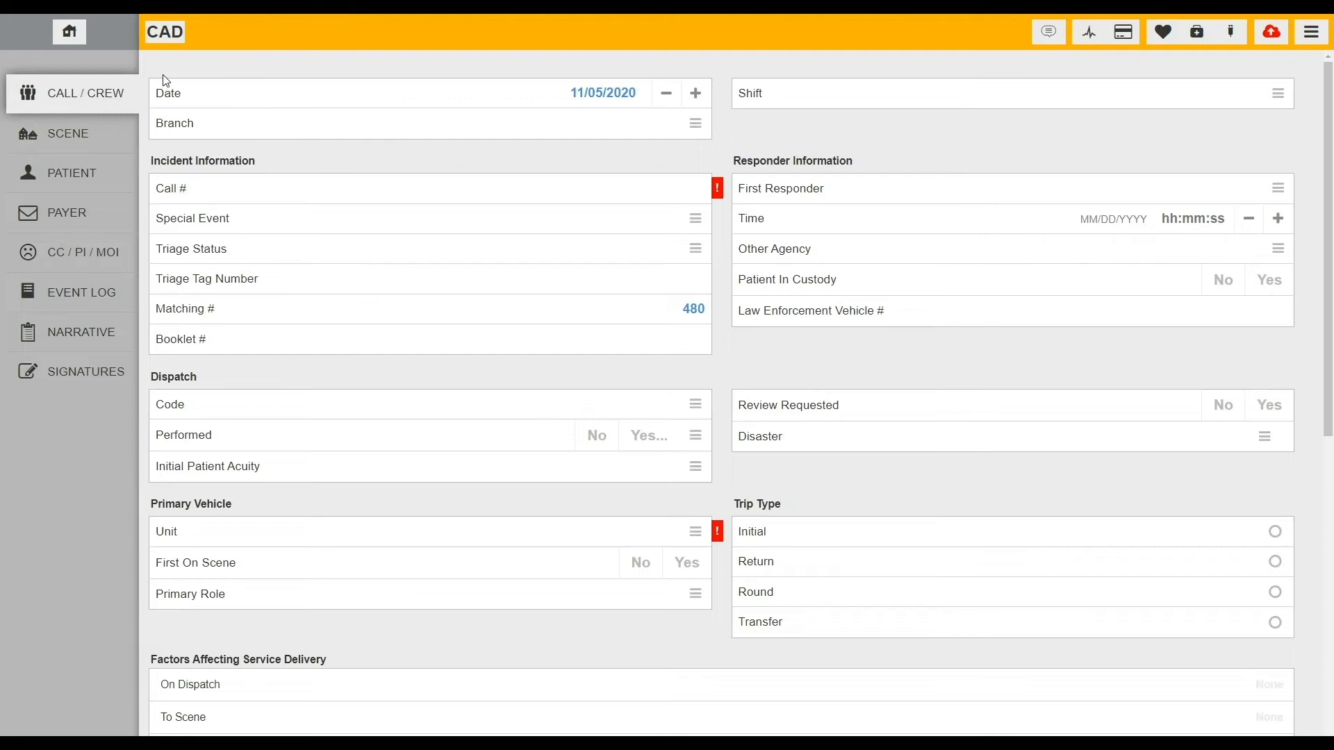
pyautogui.click(71, 32)
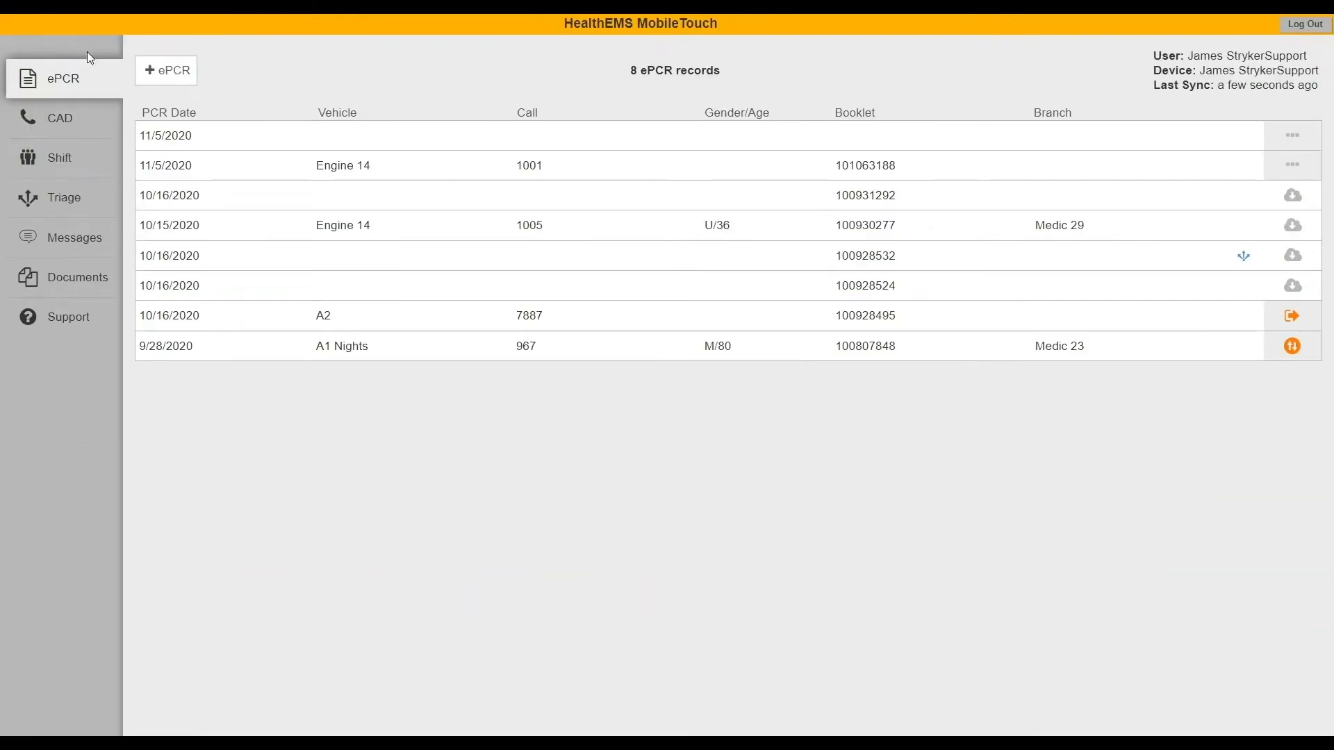
pyautogui.click(526, 147)
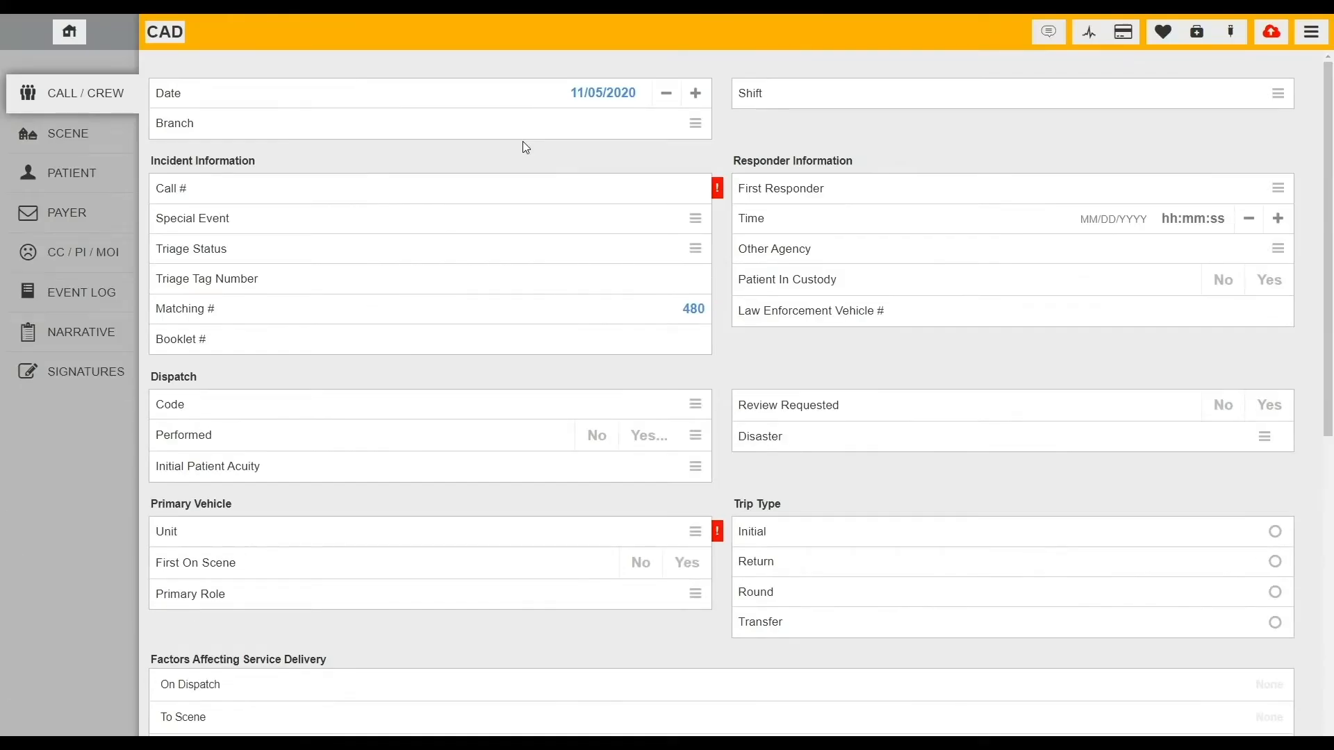
pyautogui.click(72, 33)
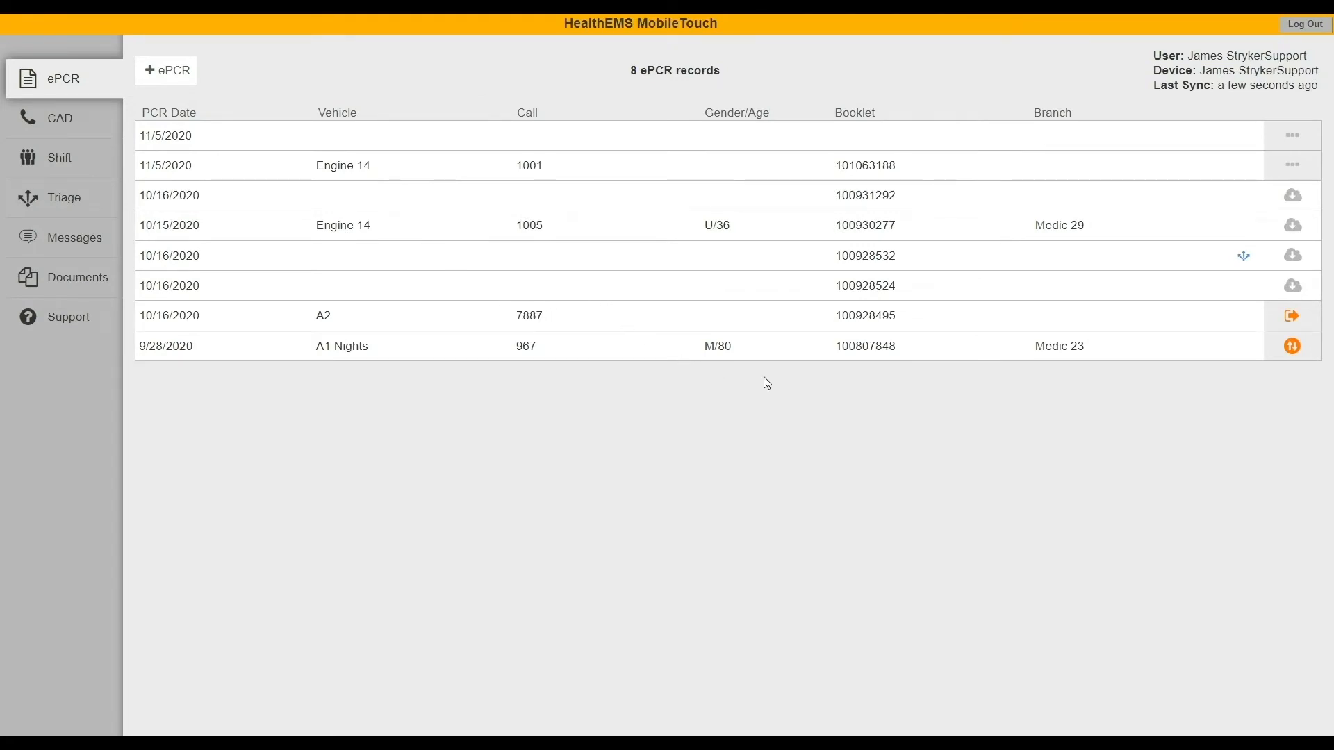
# - Delete the new 11/5/2020 ePCR and dismiss the performance warning
pyautogui.click(1292, 136)
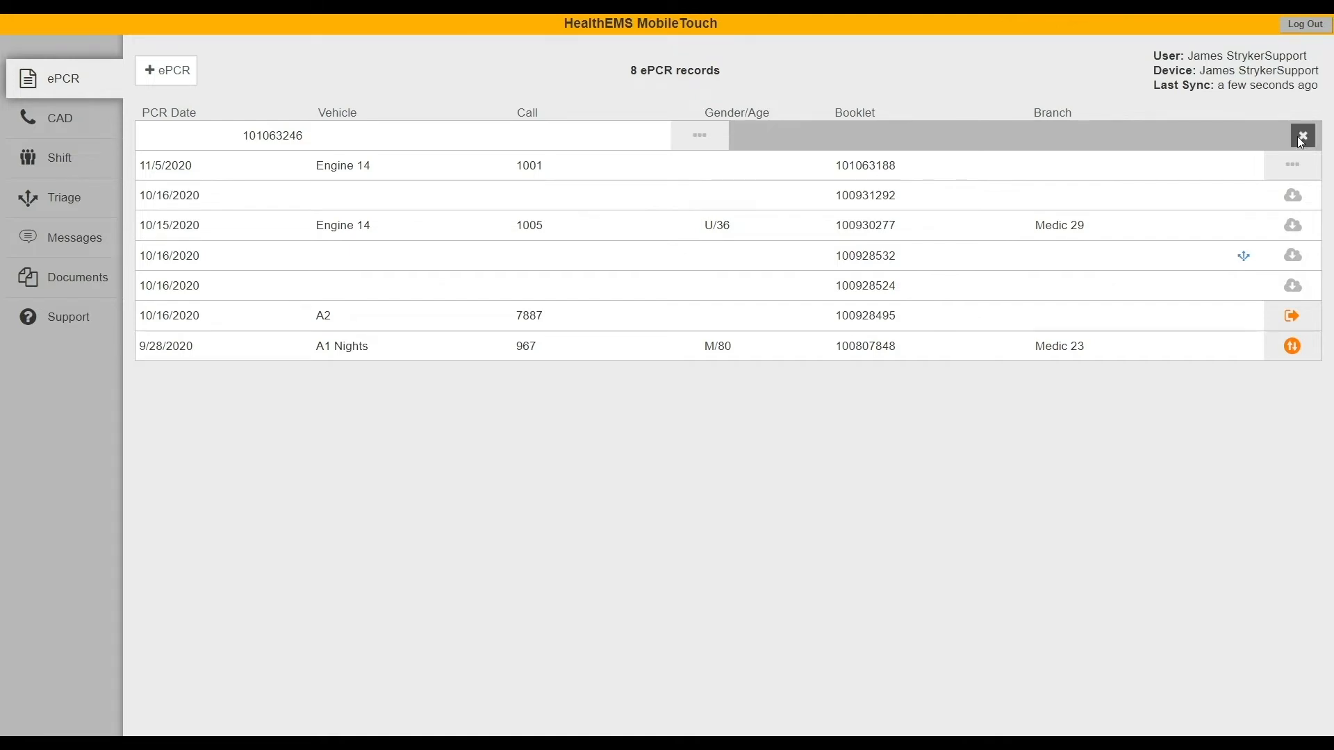
pyautogui.click(1297, 138)
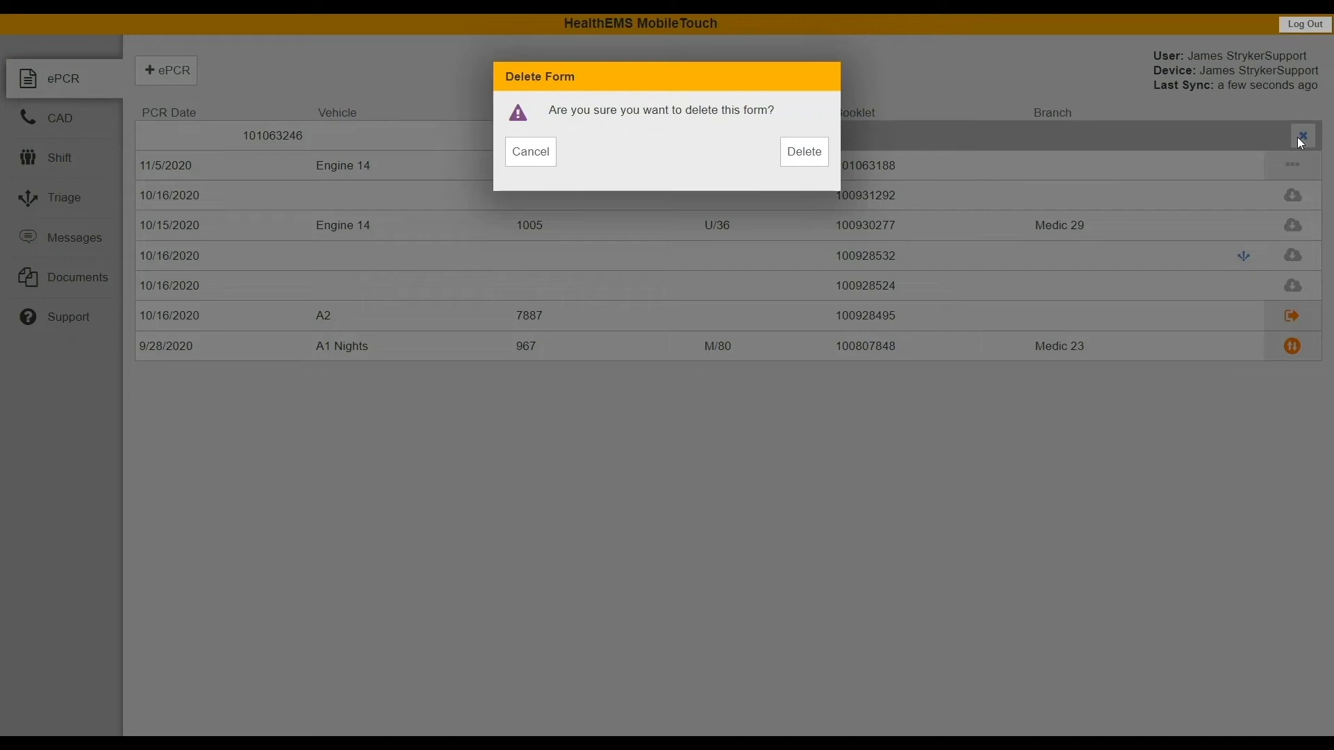
pyautogui.click(804, 153)
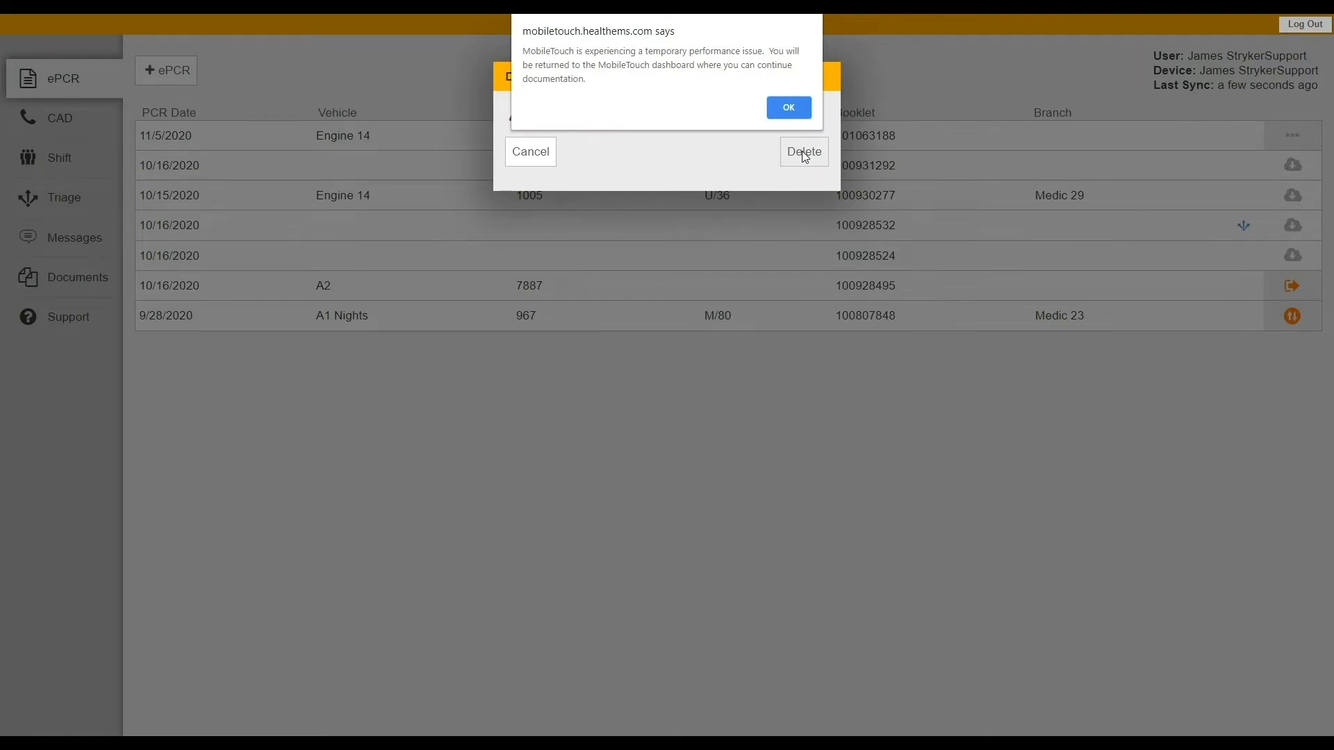
pyautogui.click(789, 107)
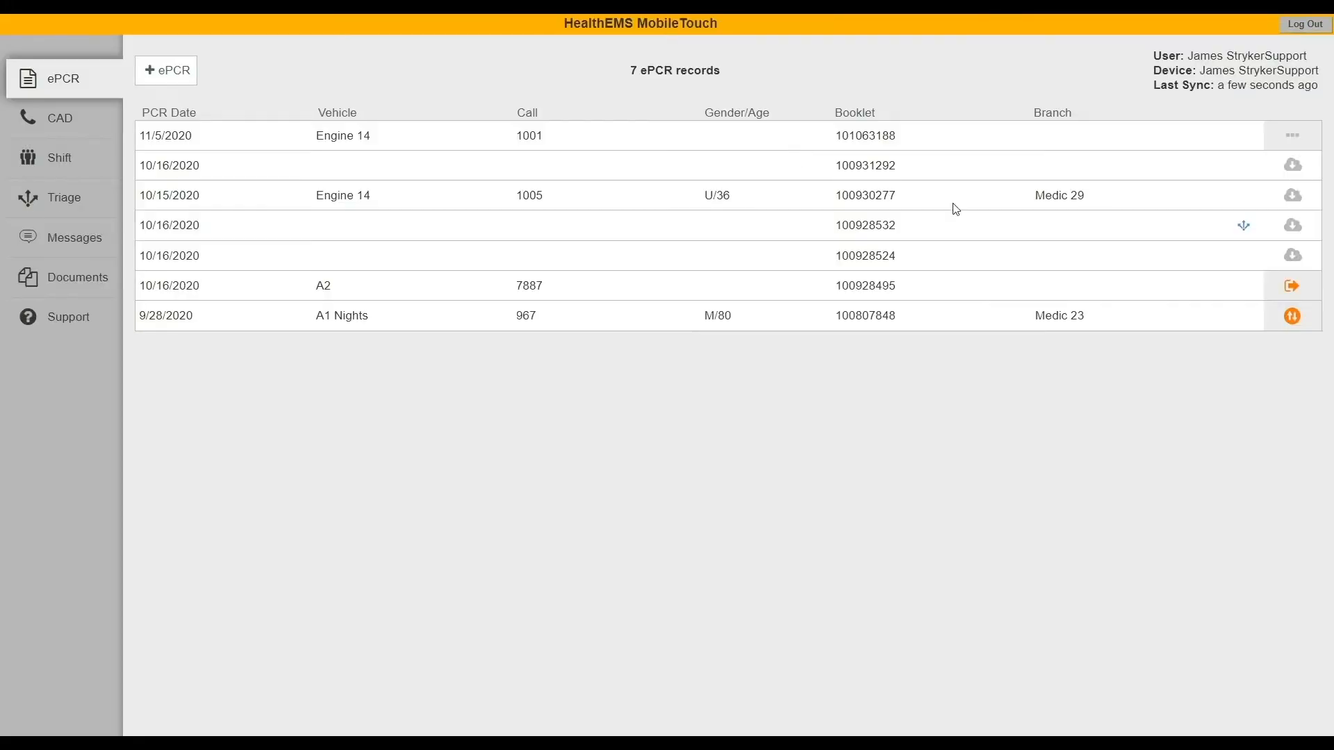
# - Take over the 10/16/2020 ePCR and the QA-returned 9/28/2020 ePCR, opening the latter for editing
pyautogui.click(1255, 178)
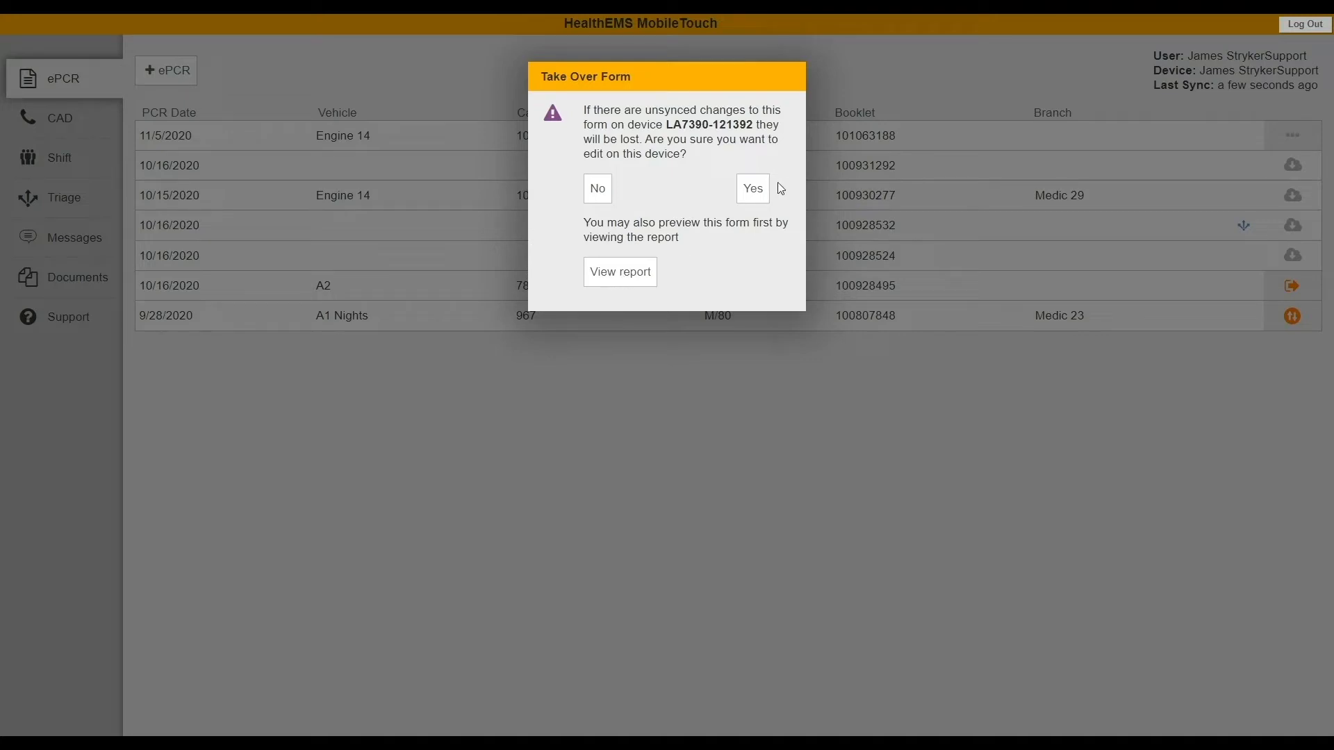
pyautogui.click(741, 193)
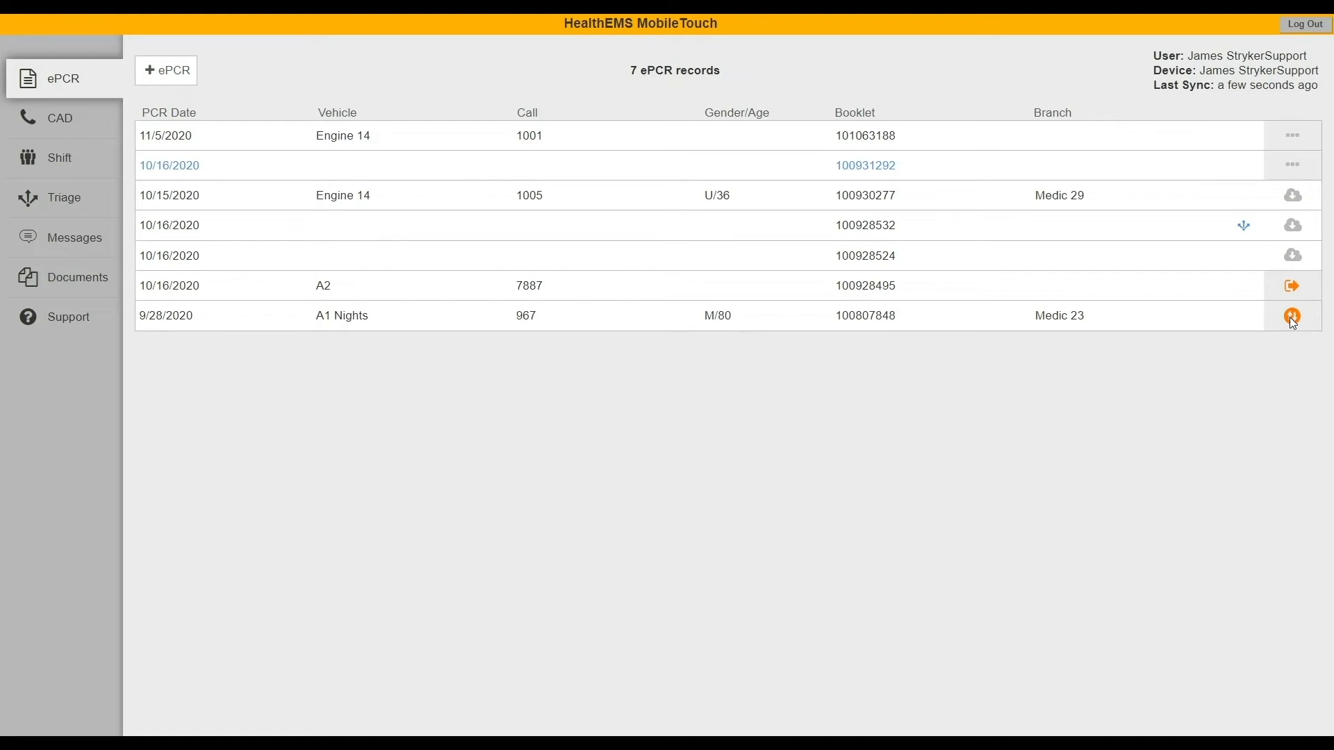
pyautogui.click(1205, 326)
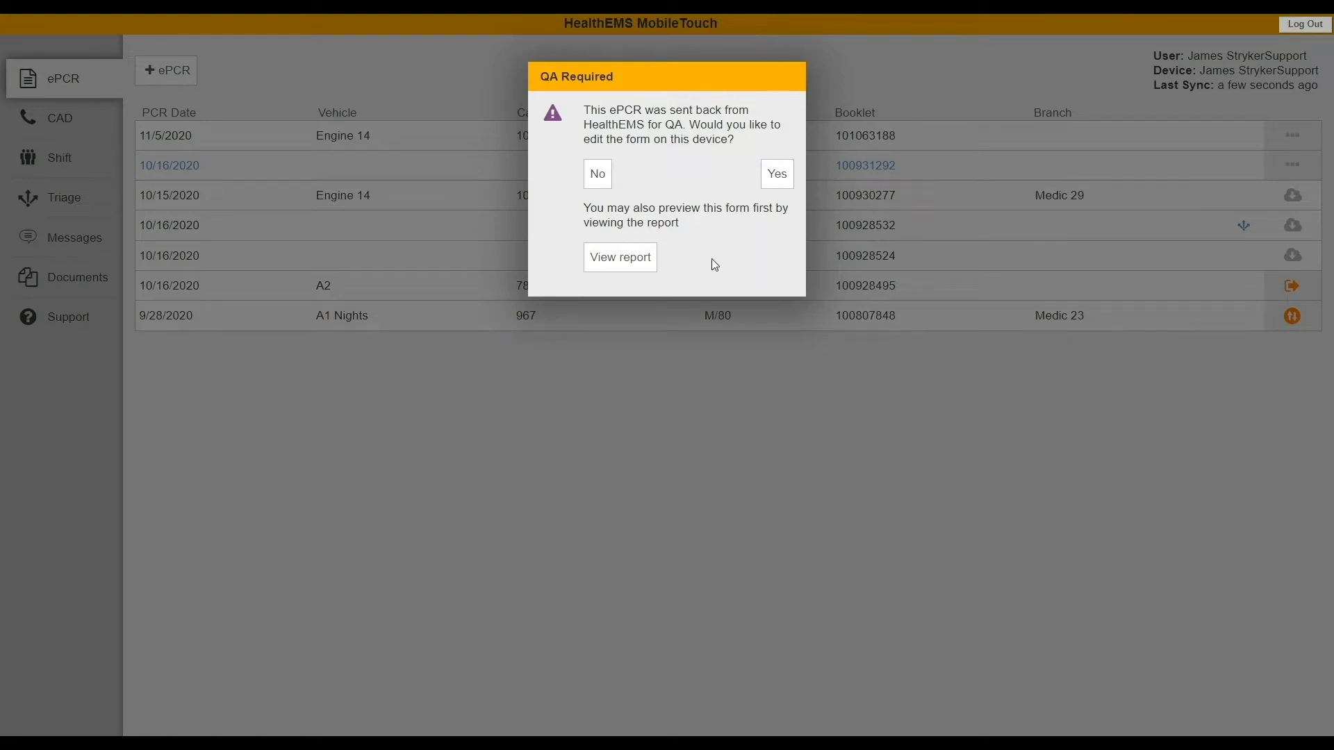
pyautogui.click(777, 175)
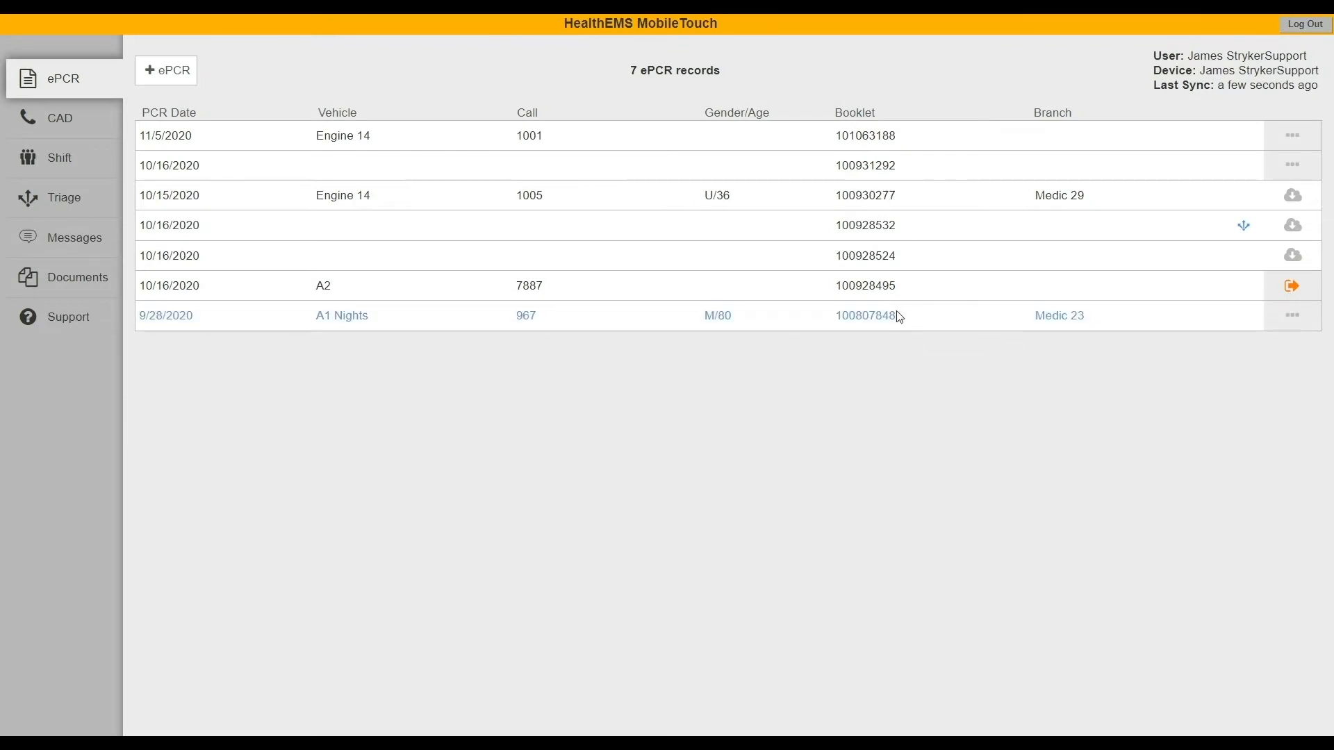
pyautogui.click(900, 317)
# - Submit the completed 9/28/2020 ePCR, then view Engine 14's CAD dispatch calls
pyautogui.click(1278, 34)
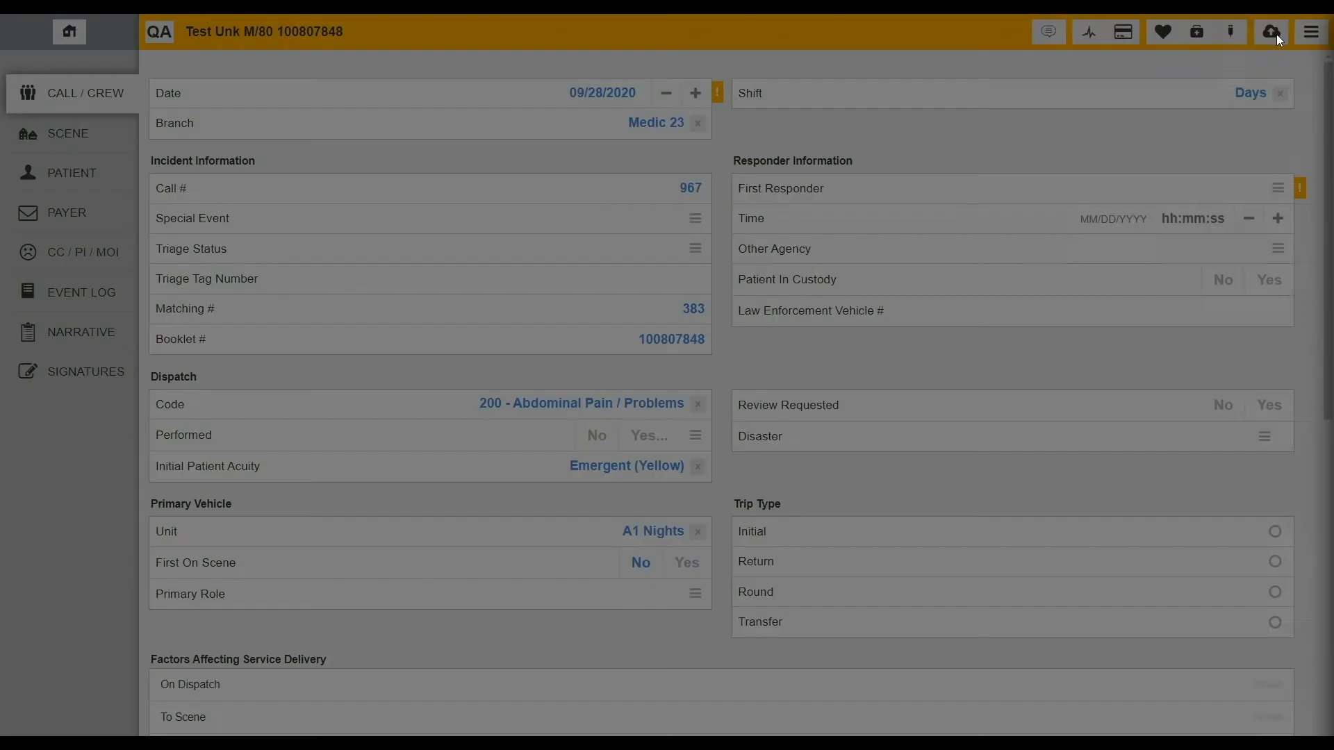
pyautogui.click(1296, 39)
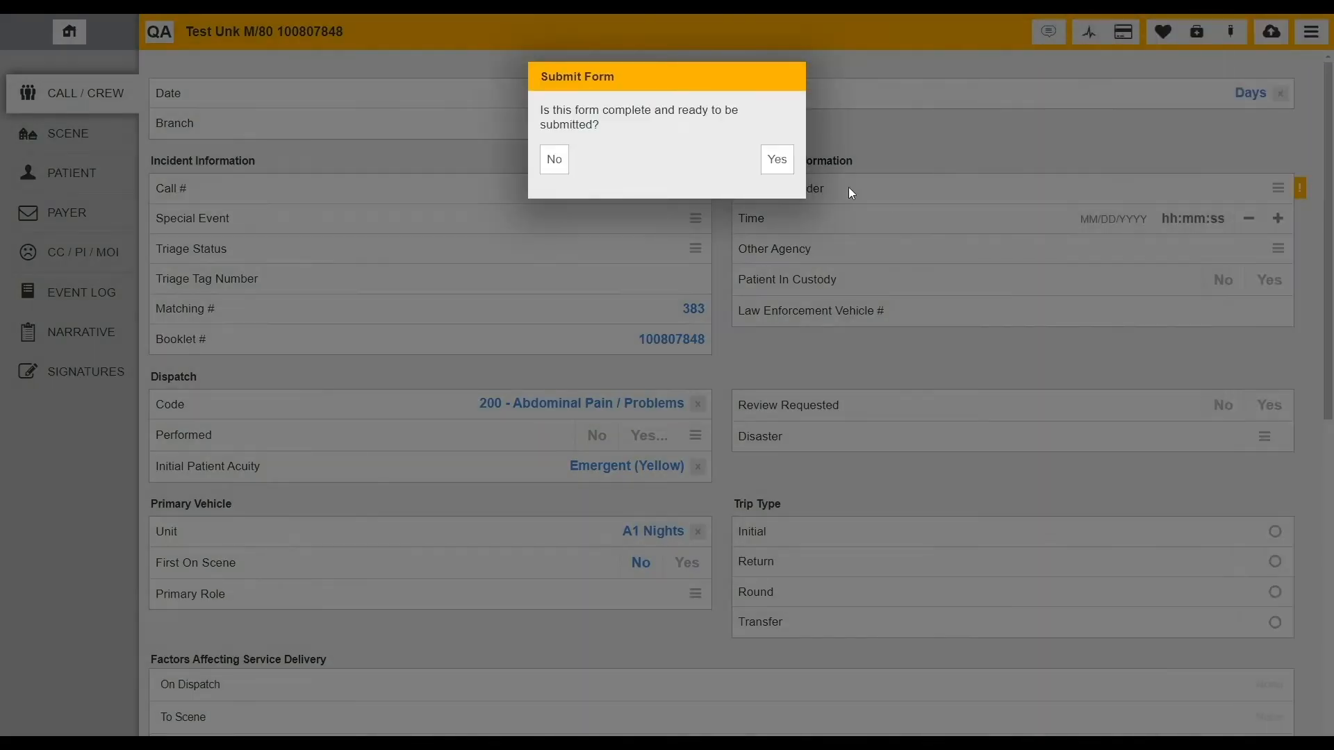
pyautogui.click(776, 160)
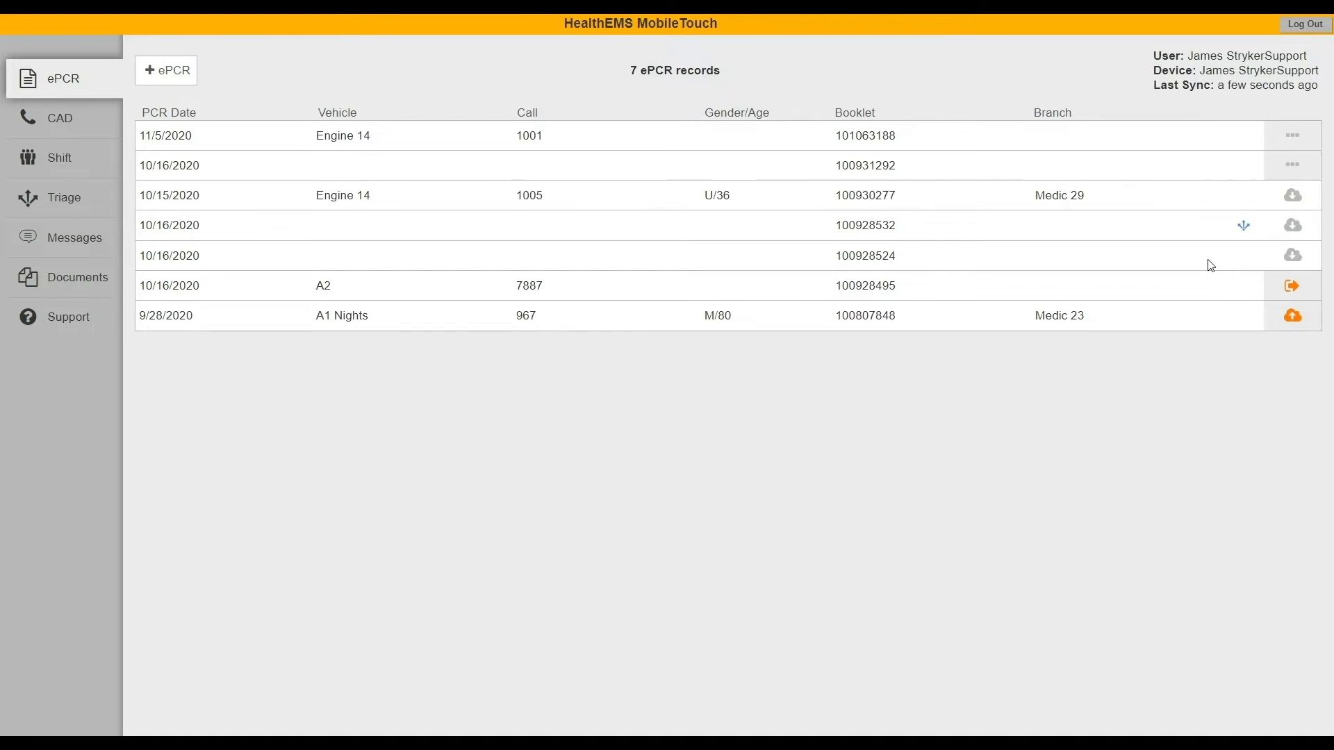
pyautogui.click(60, 117)
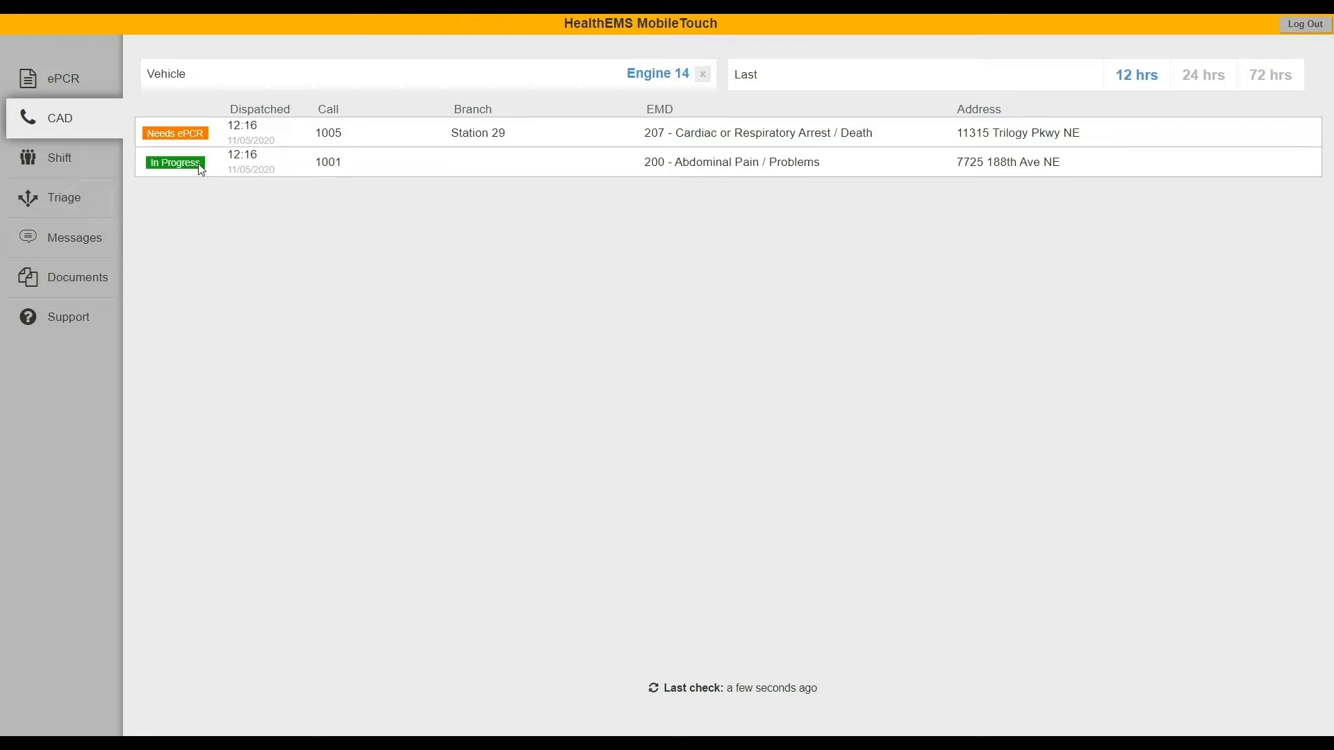
# - Start another ePCR for CAD call 1001 and return to the ePCR list, now 8 records
pyautogui.click(272, 168)
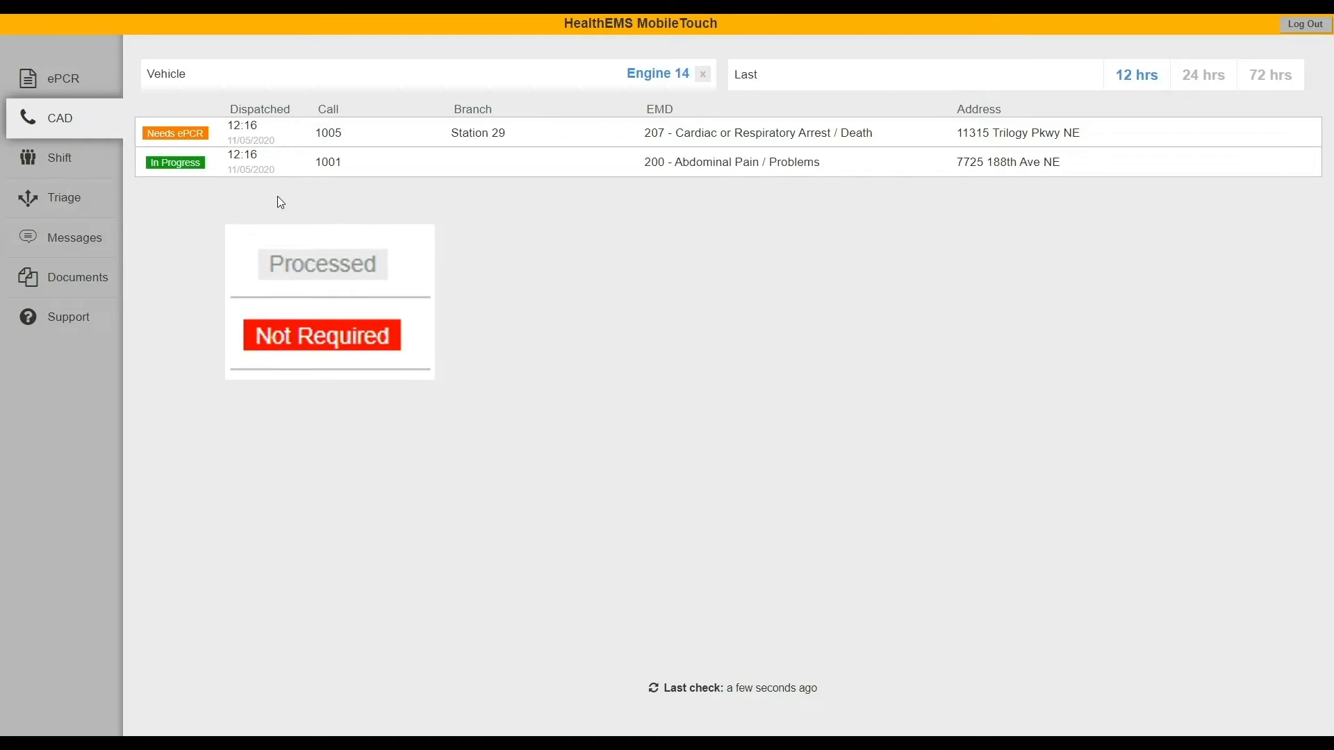
pyautogui.click(359, 166)
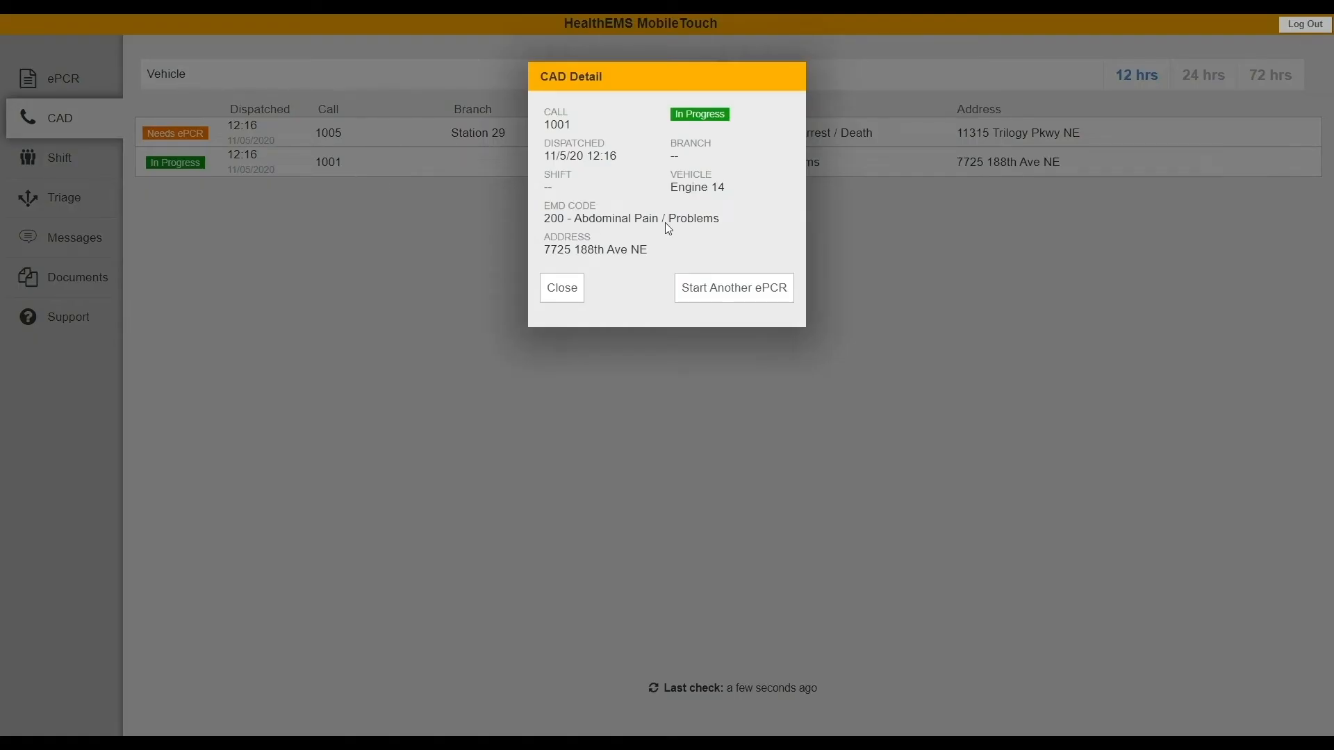
pyautogui.click(747, 289)
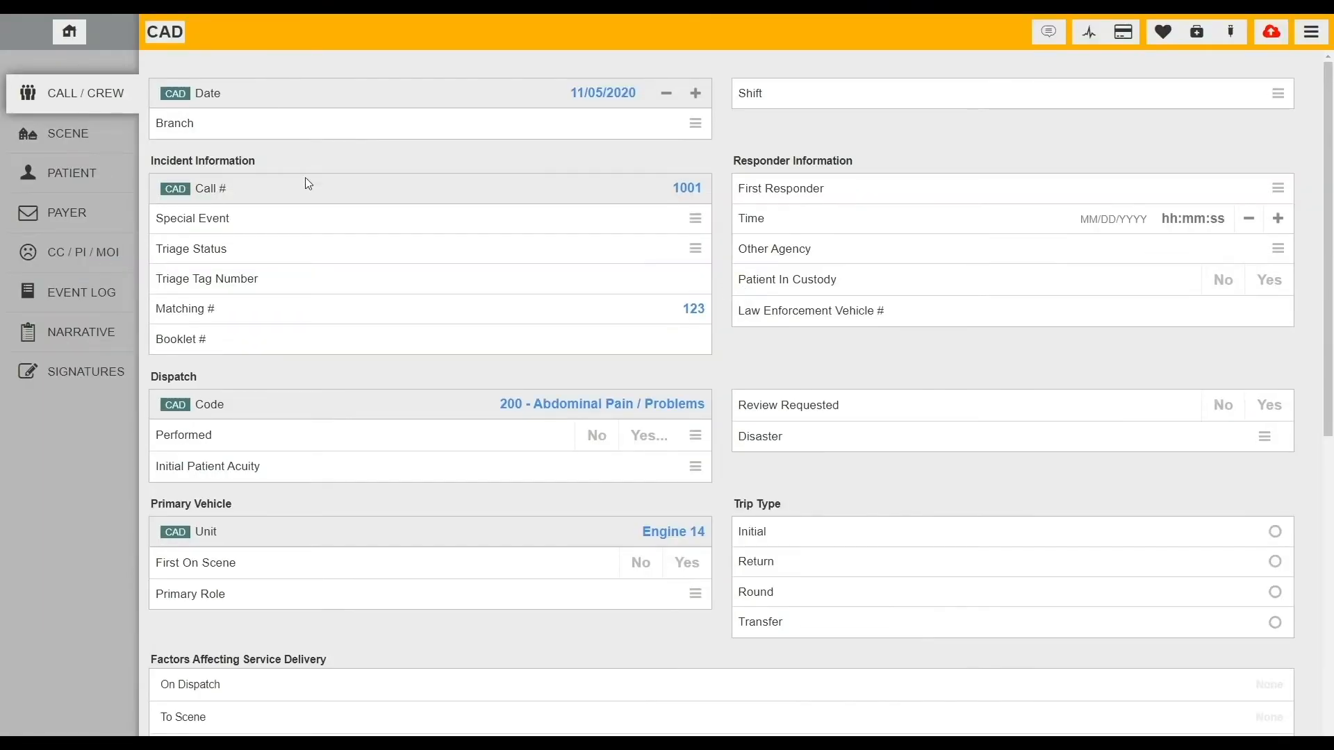
pyautogui.click(63, 34)
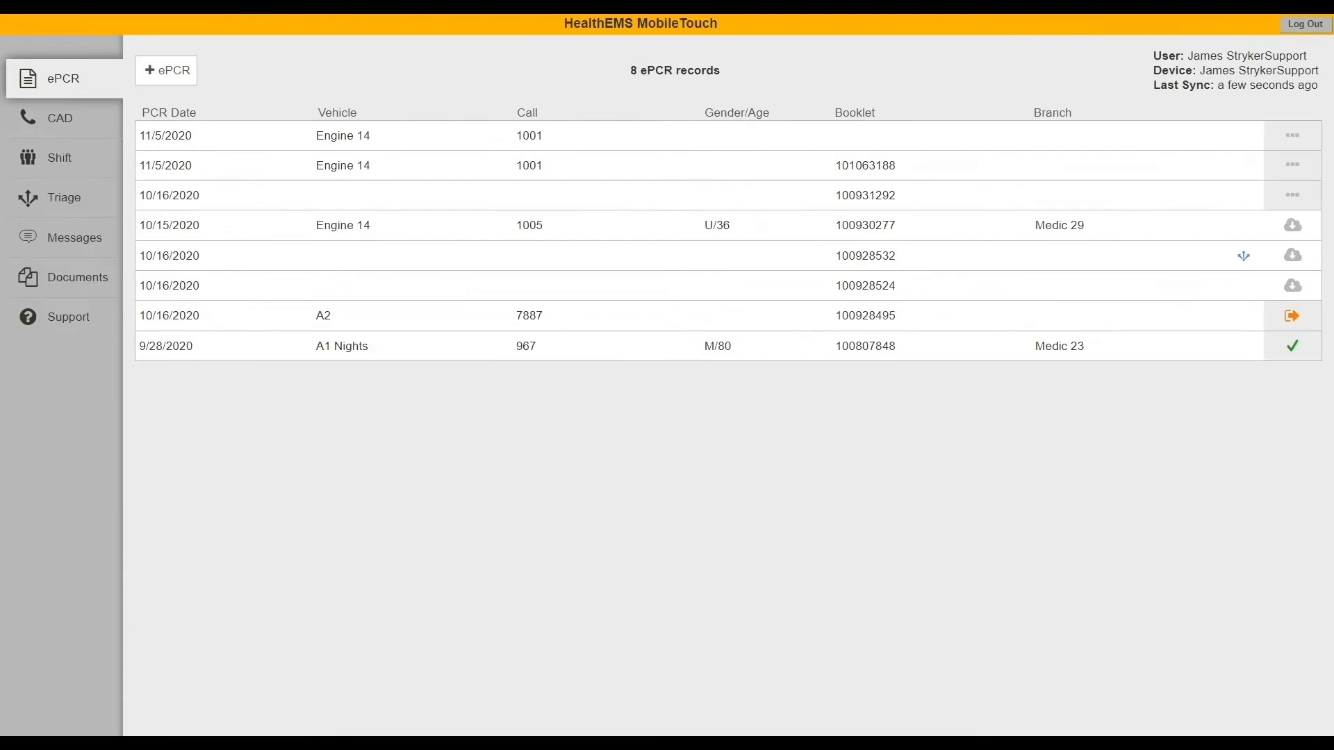
# - Review the Shift page's branch, vehicle and crew, then view the Messages page
pyautogui.click(61, 162)
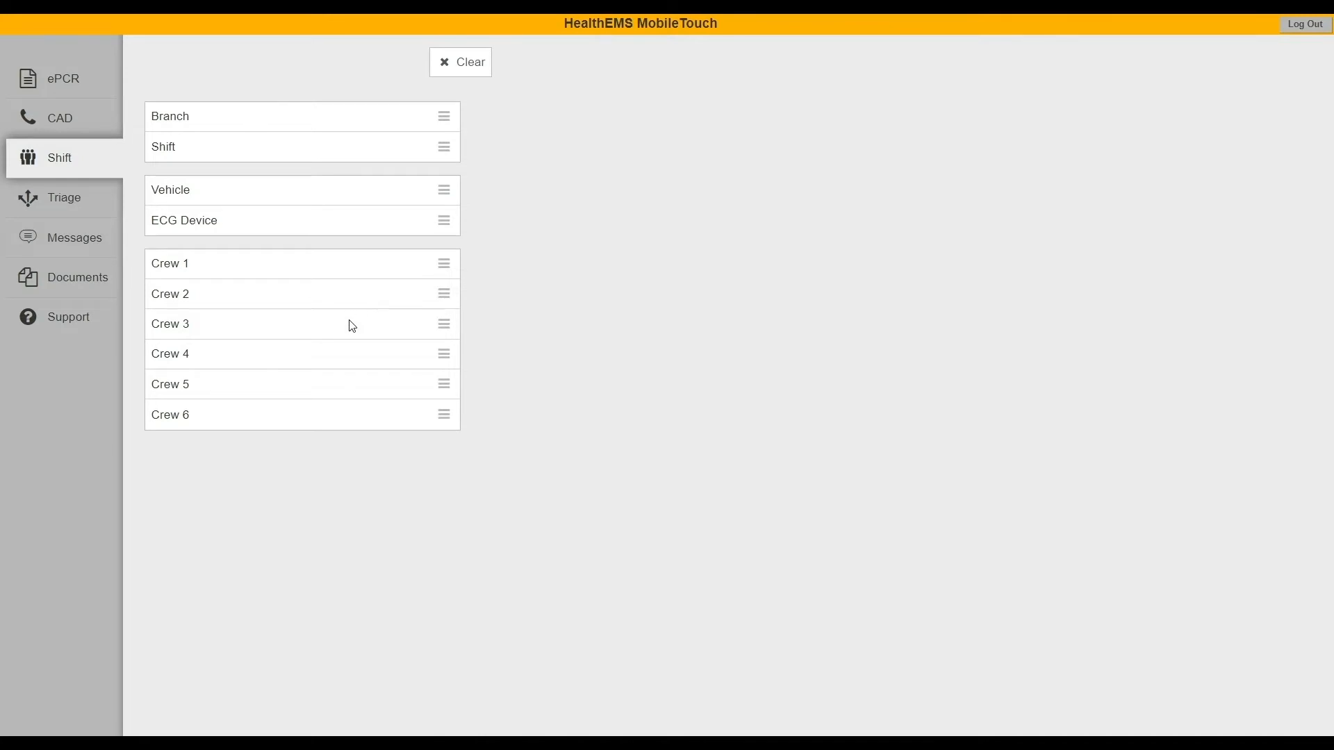
pyautogui.click(69, 247)
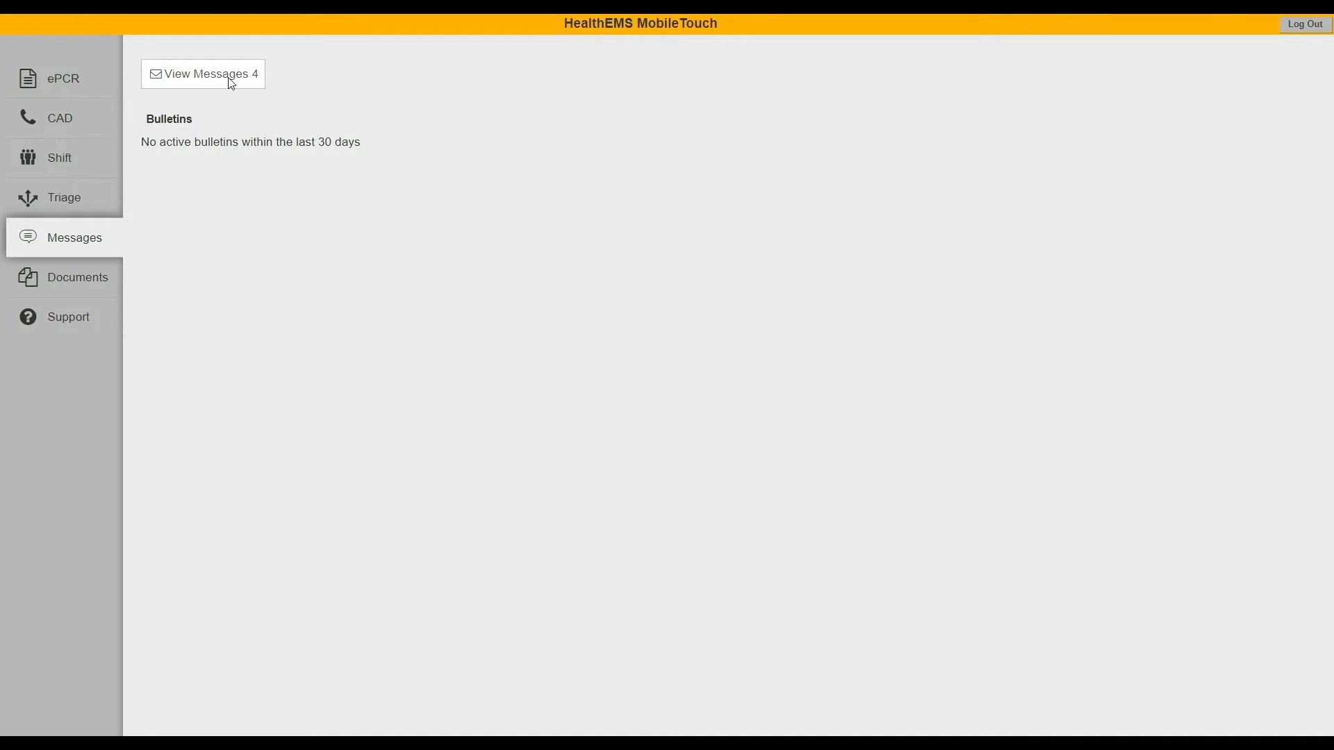
# - Open the Documents page listing the Disposition Definitions document
pyautogui.click(56, 278)
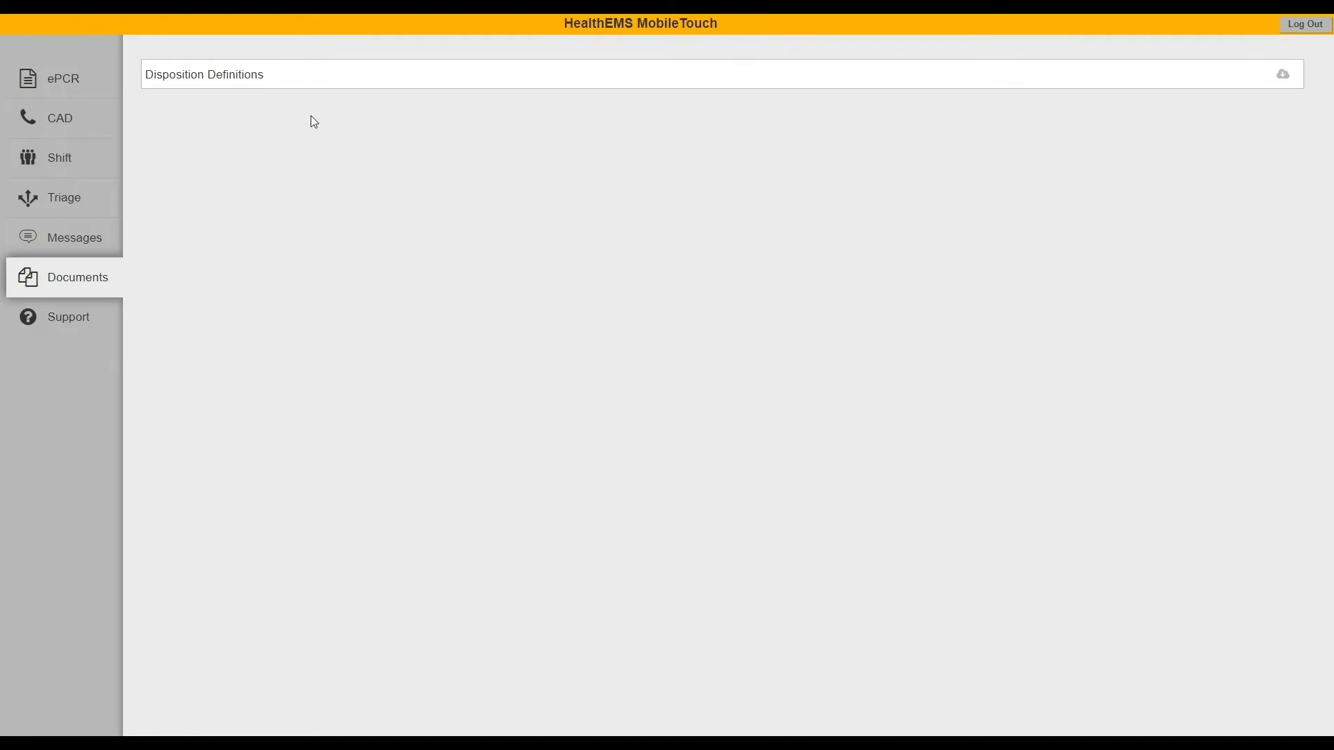
# - Open the Support page showing app version 6.43.3324, user and device details
pyautogui.click(86, 317)
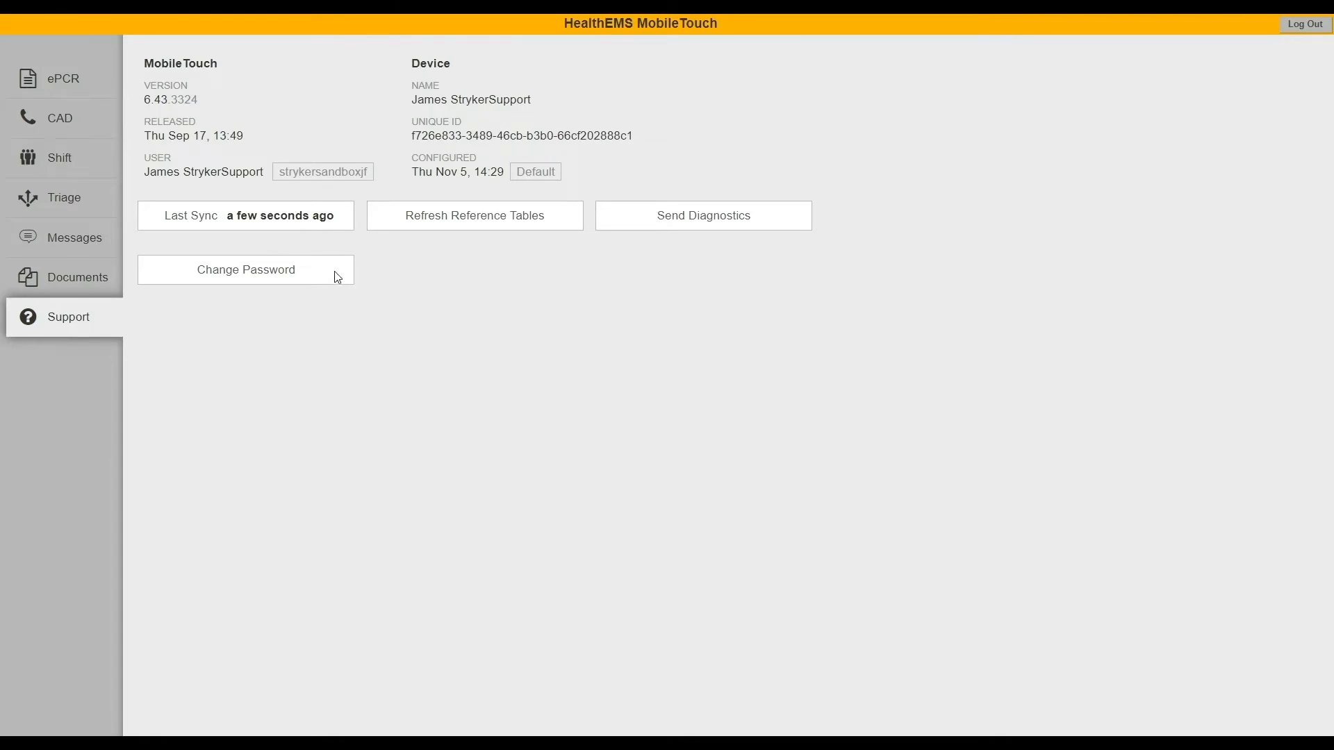
# - Sync the device with the server using Last Sync on the Support page
pyautogui.click(326, 227)
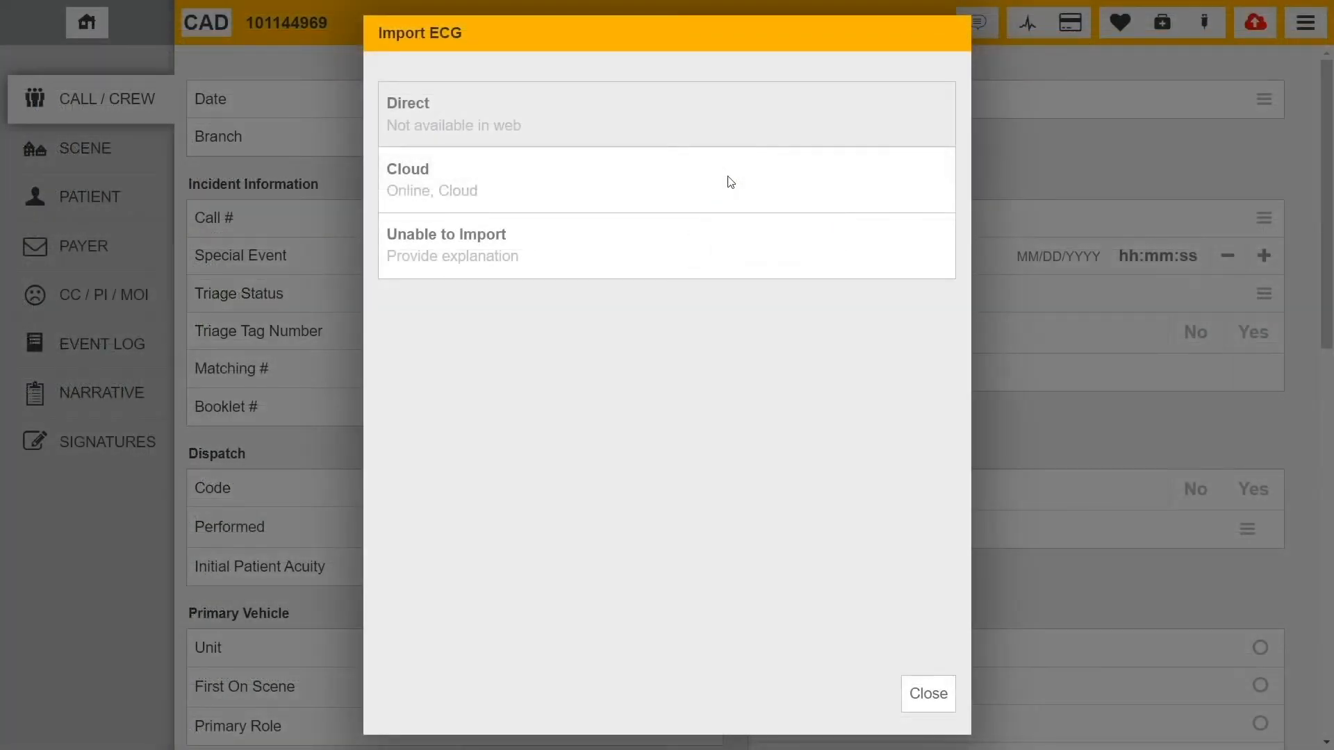
# - Import the LP15 monitor's 11/17/20 08:30 case from the cloud
pyautogui.click(730, 182)
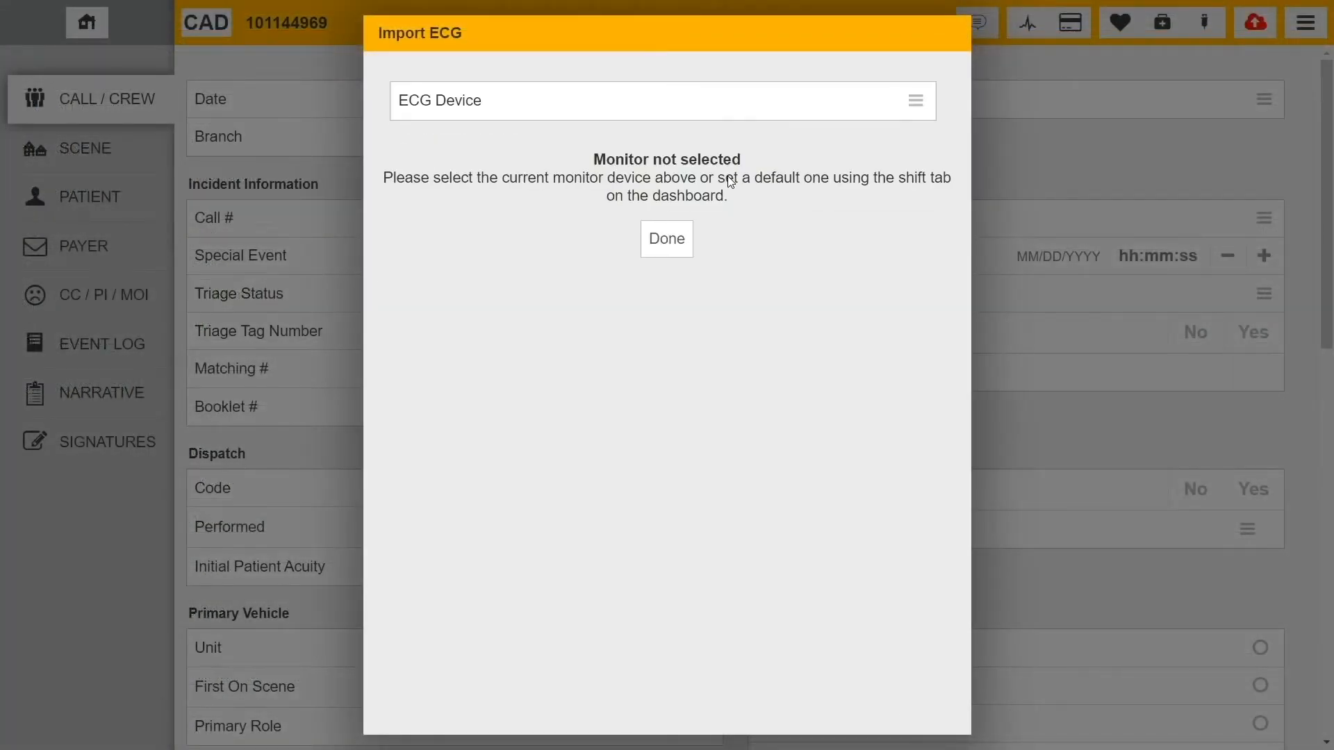
pyautogui.click(744, 109)
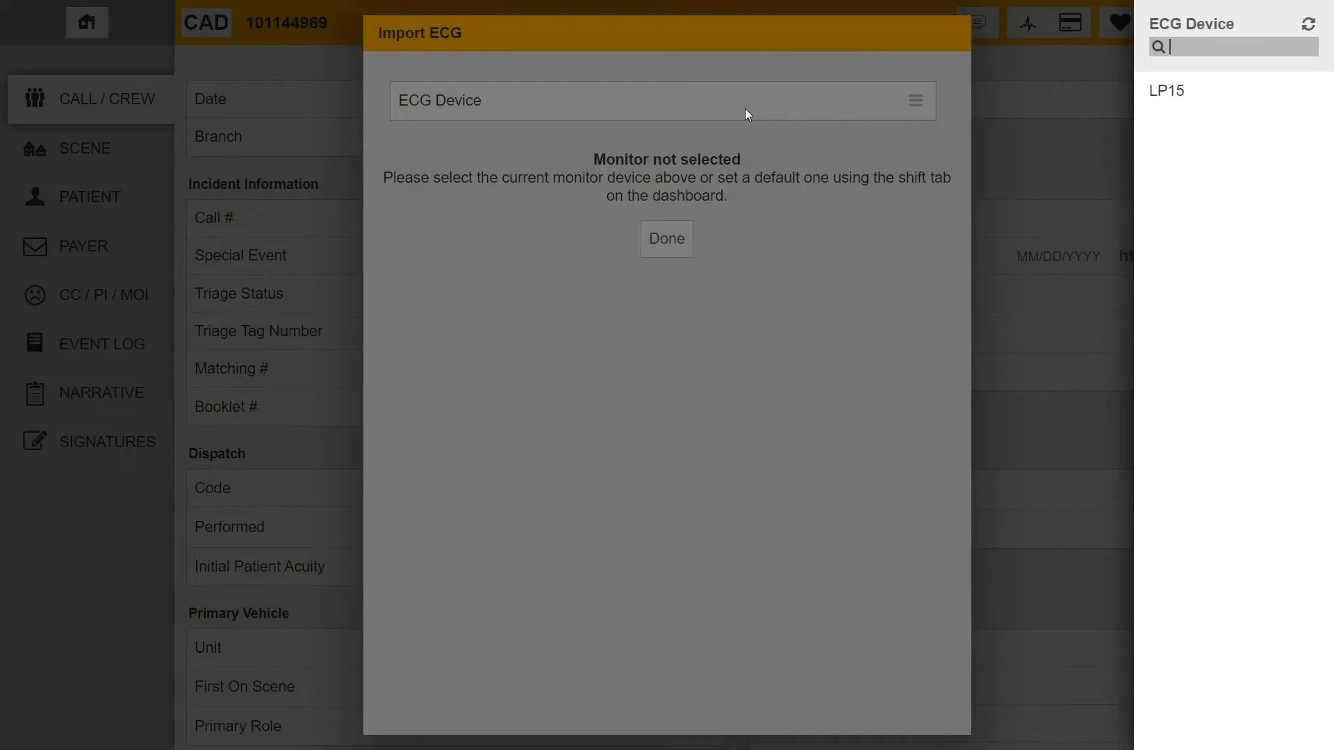
pyautogui.click(1165, 98)
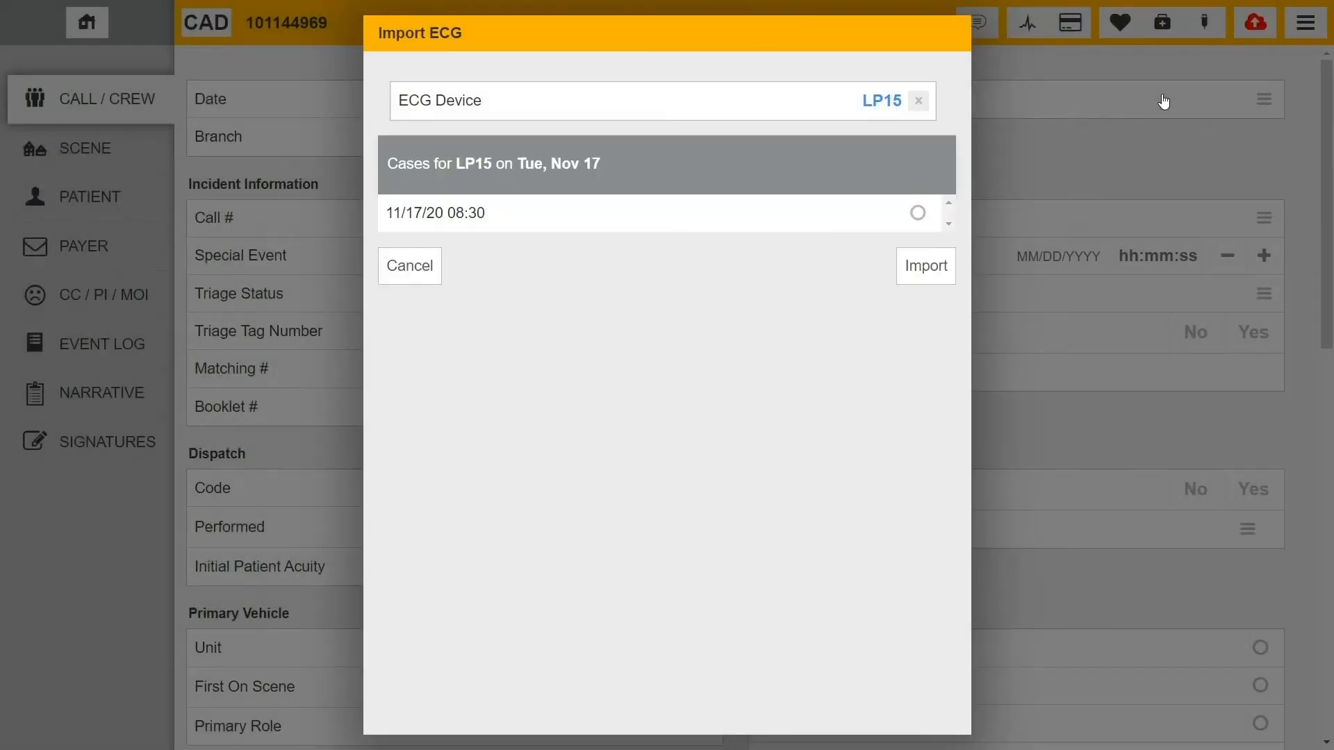
pyautogui.click(617, 222)
pyautogui.click(928, 271)
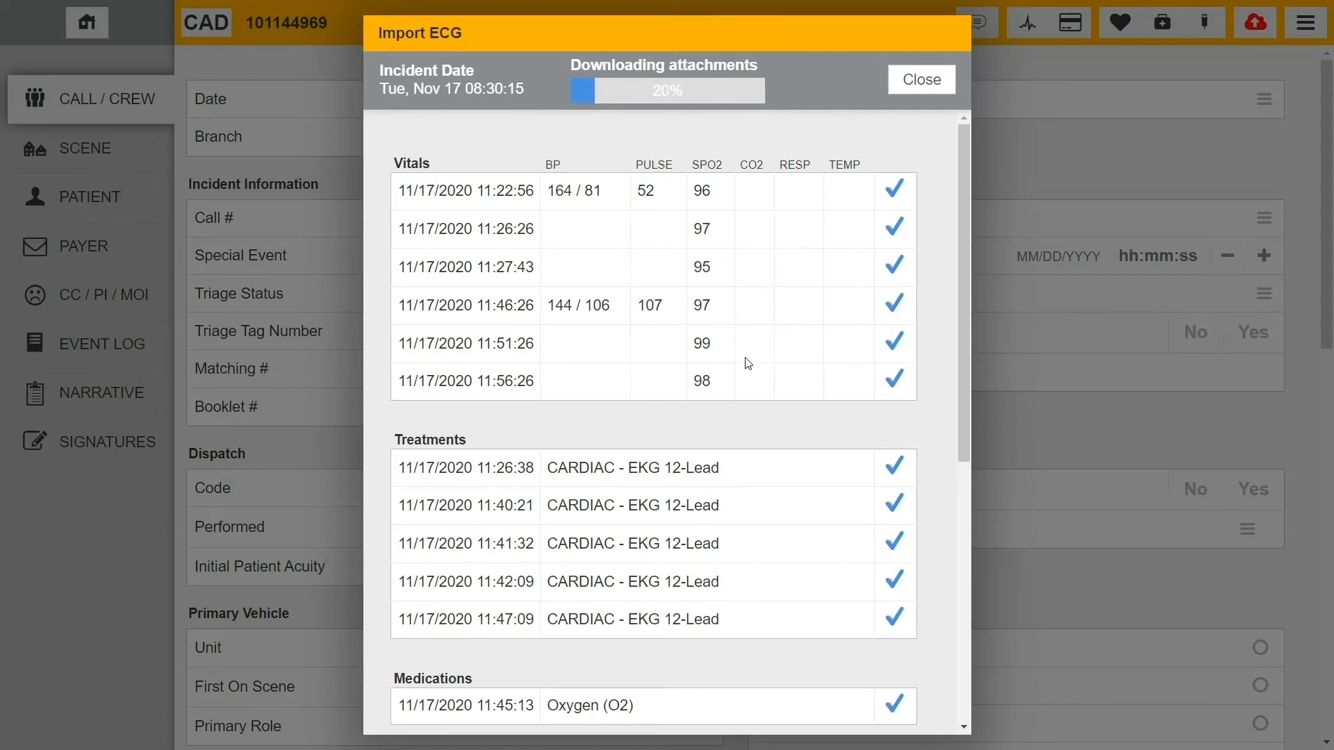
# - Leave two snippet attachments out of the ECG import
pyautogui.scroll(-5, 745, 366)
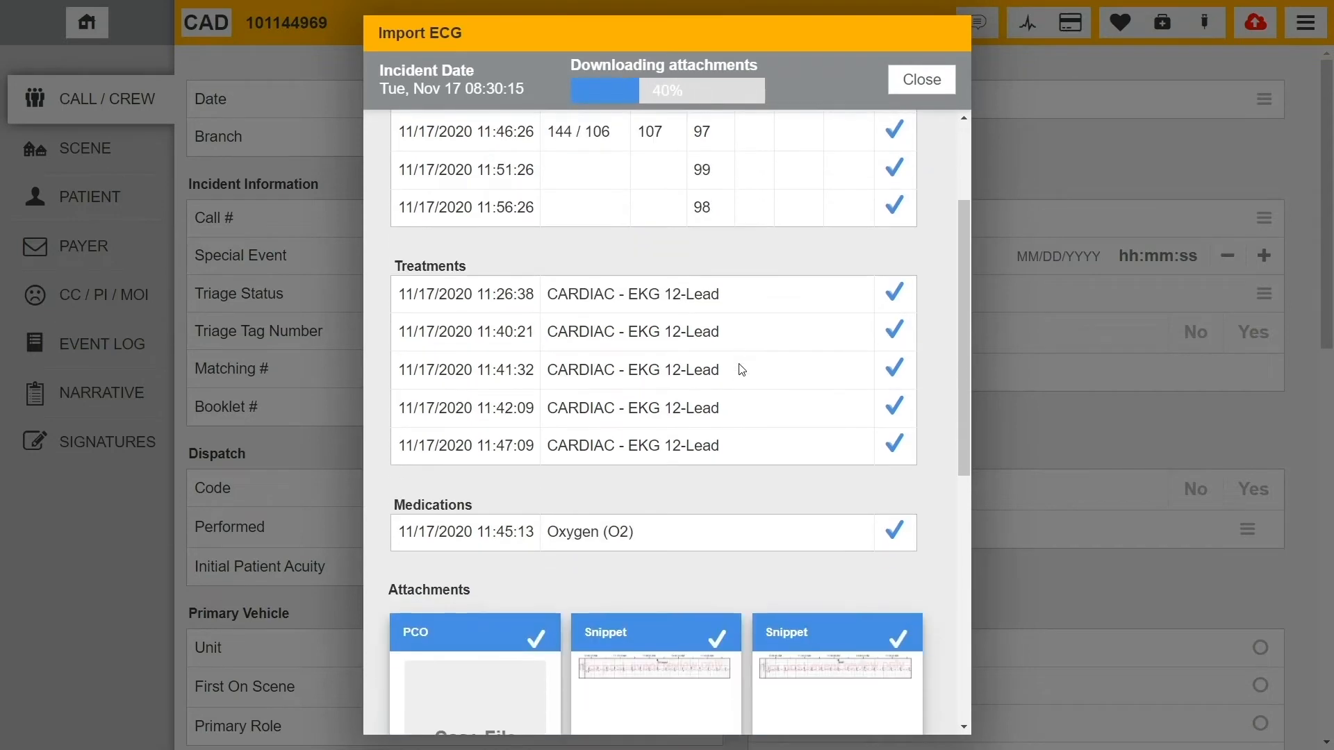
pyautogui.scroll(-9, 741, 370)
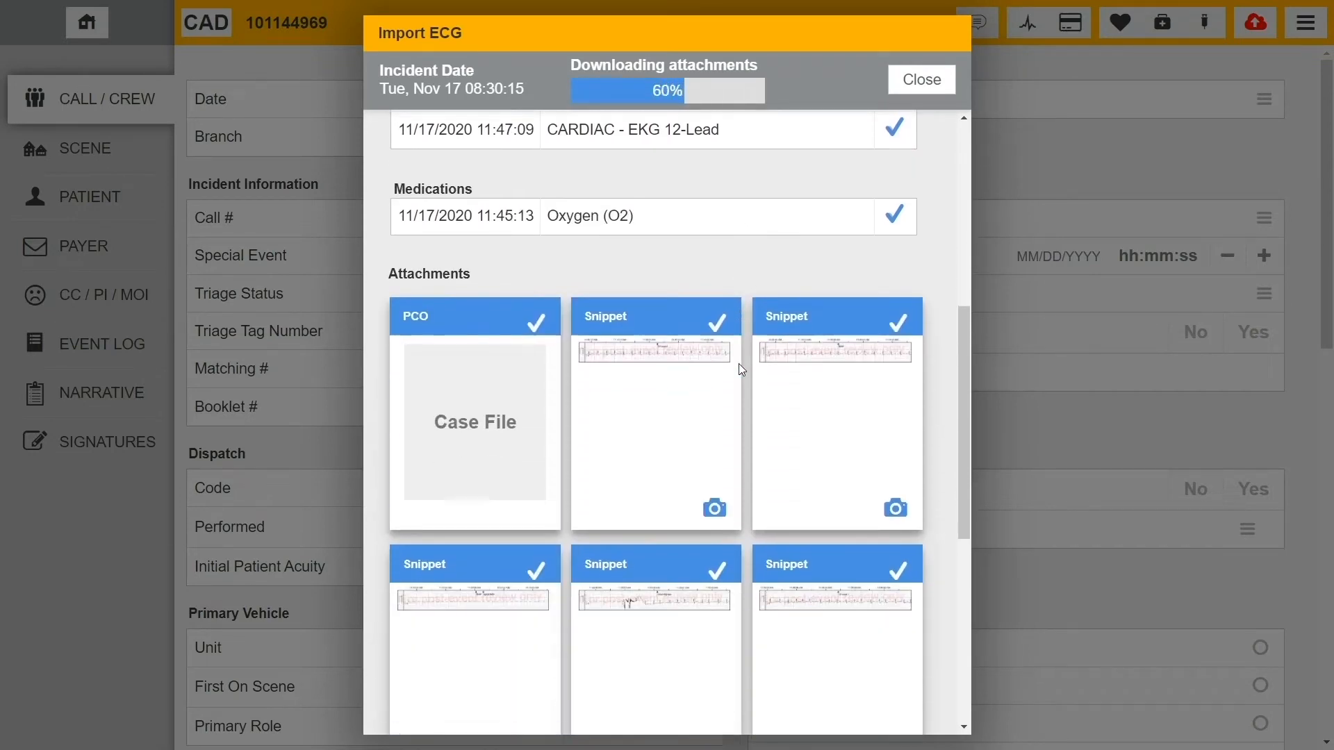
pyautogui.scroll(-6, 739, 365)
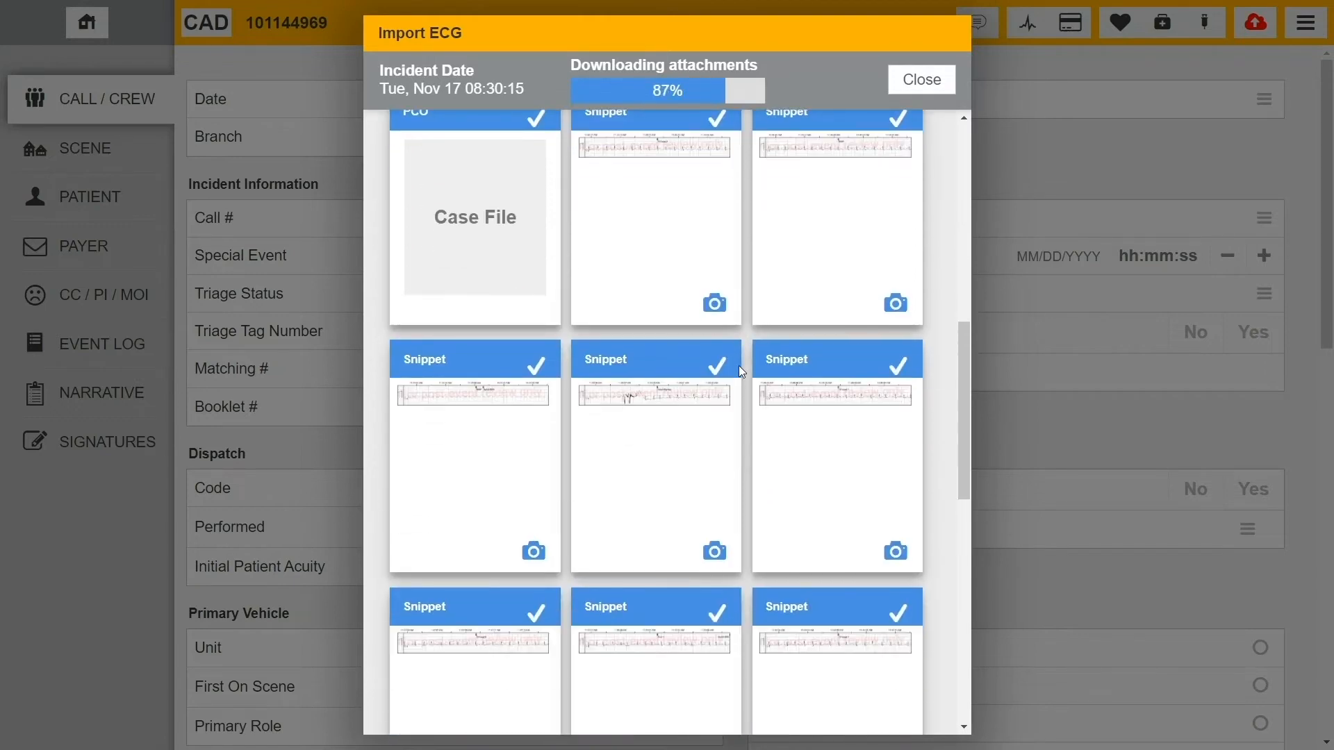
pyautogui.scroll(-3, 740, 366)
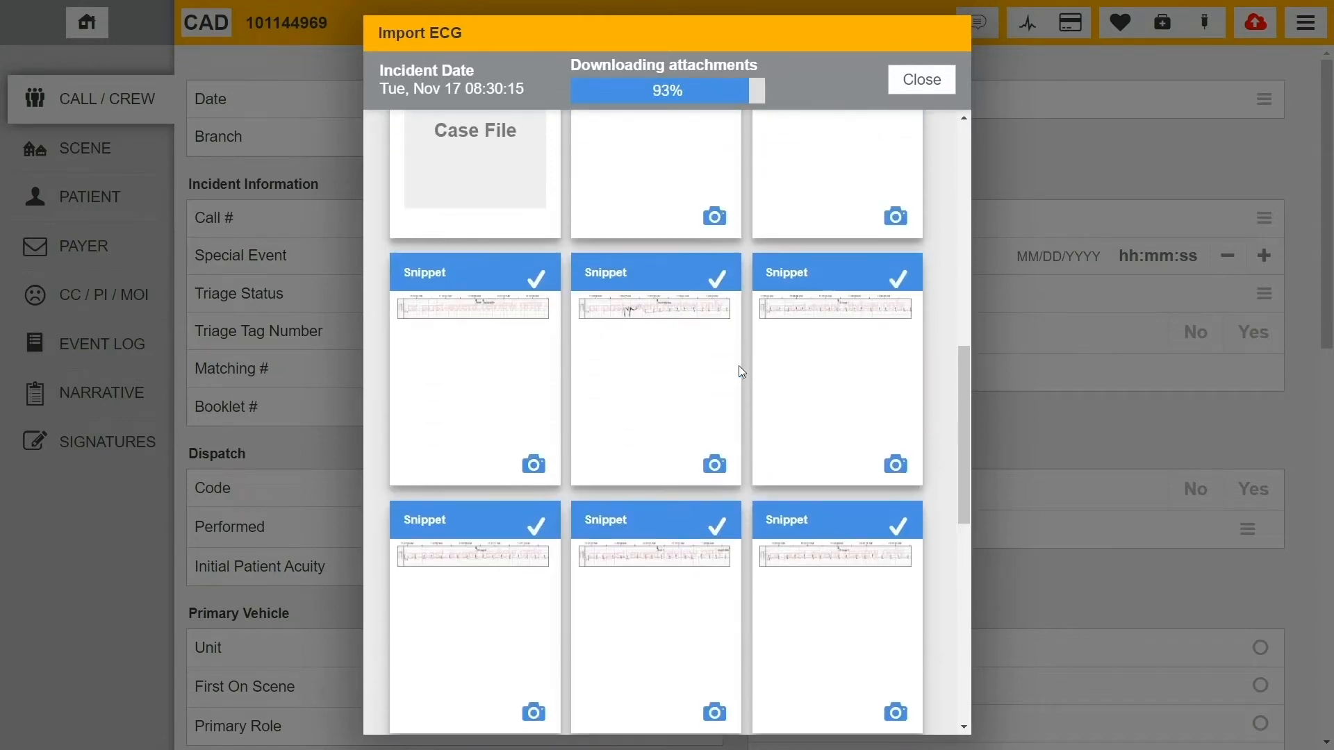
pyautogui.click(905, 281)
pyautogui.click(723, 284)
# - Exclude the 11:42:09 and 11:41:32 EKG 12-Lead treatments and detach the case
pyautogui.scroll(5, 840, 324)
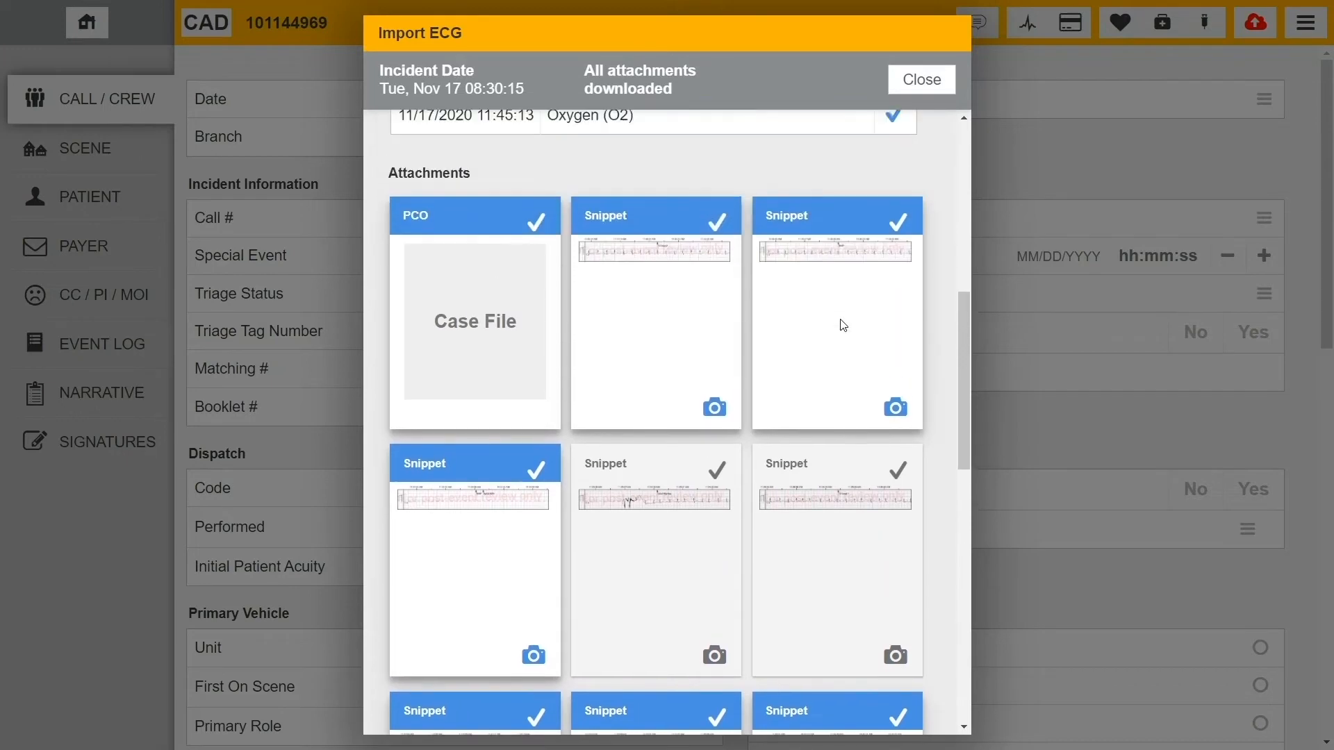
pyautogui.scroll(7, 843, 325)
pyautogui.click(895, 235)
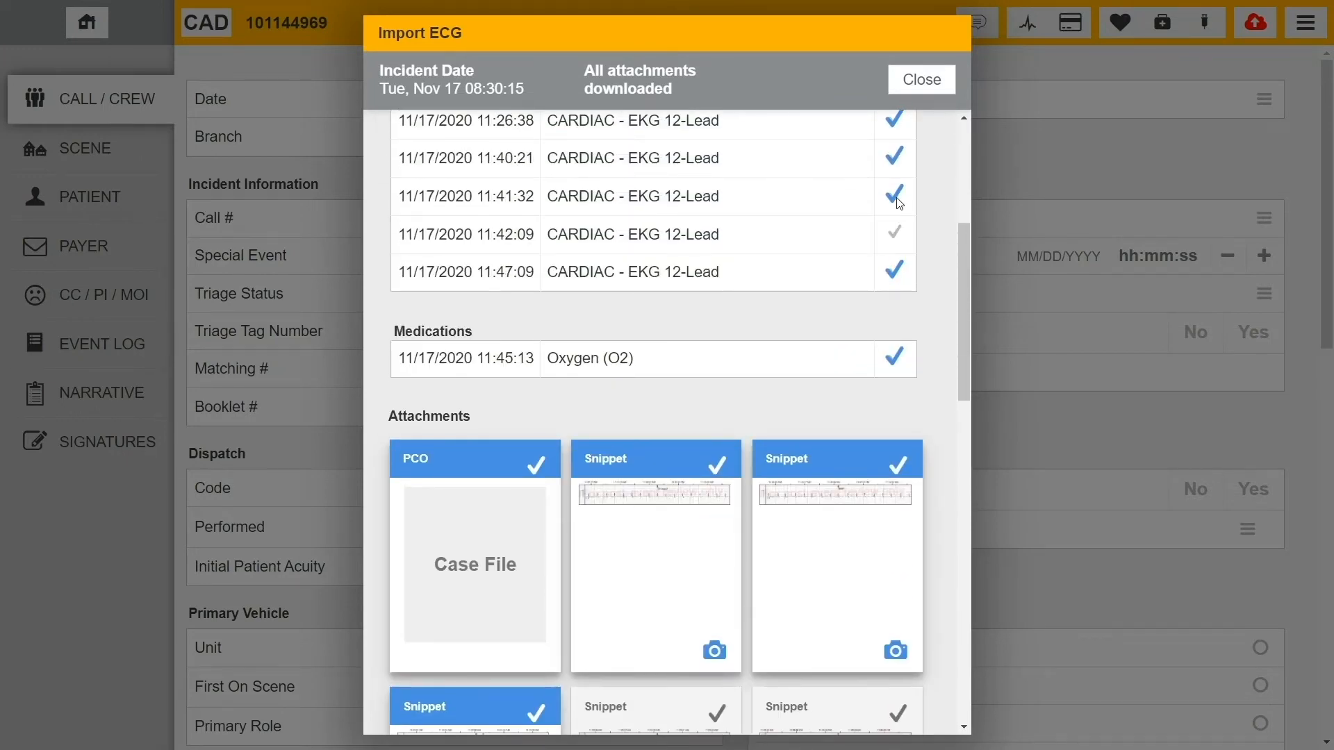
pyautogui.click(895, 197)
pyautogui.scroll(-11, 717, 271)
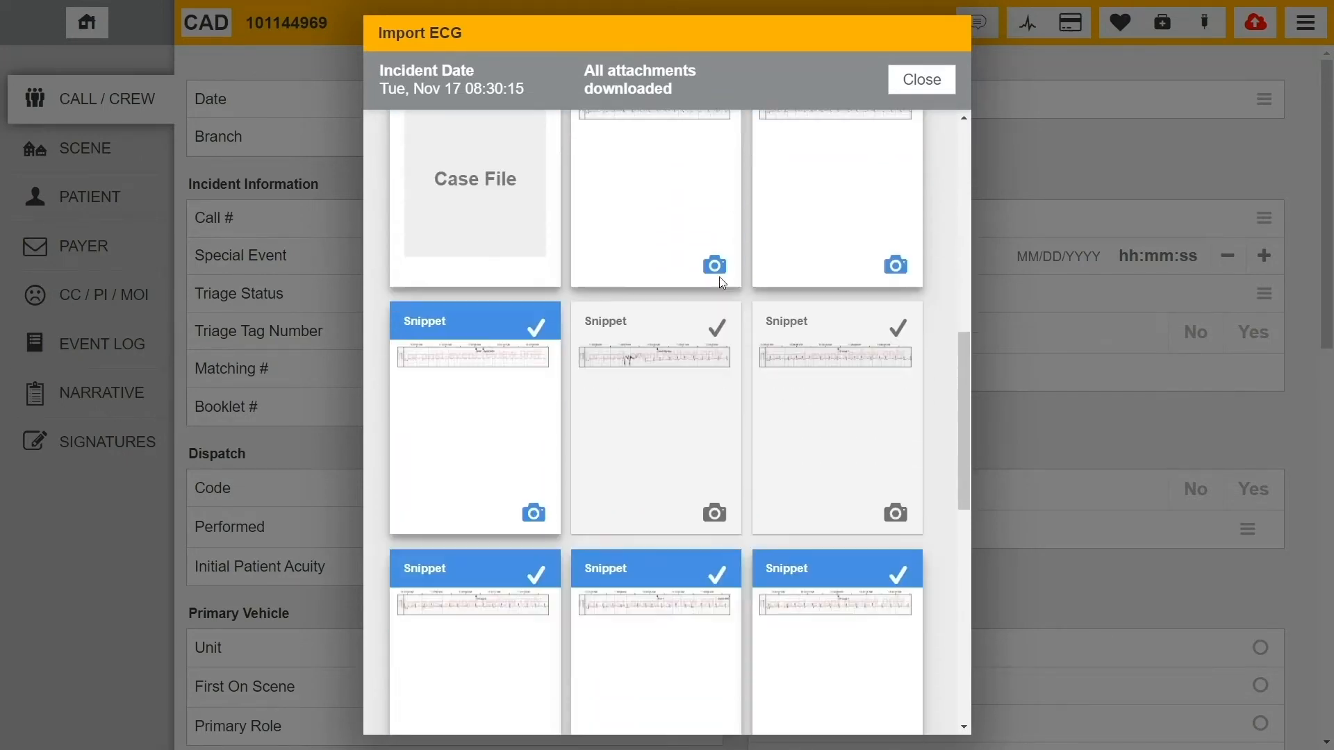
pyautogui.scroll(-20, 722, 313)
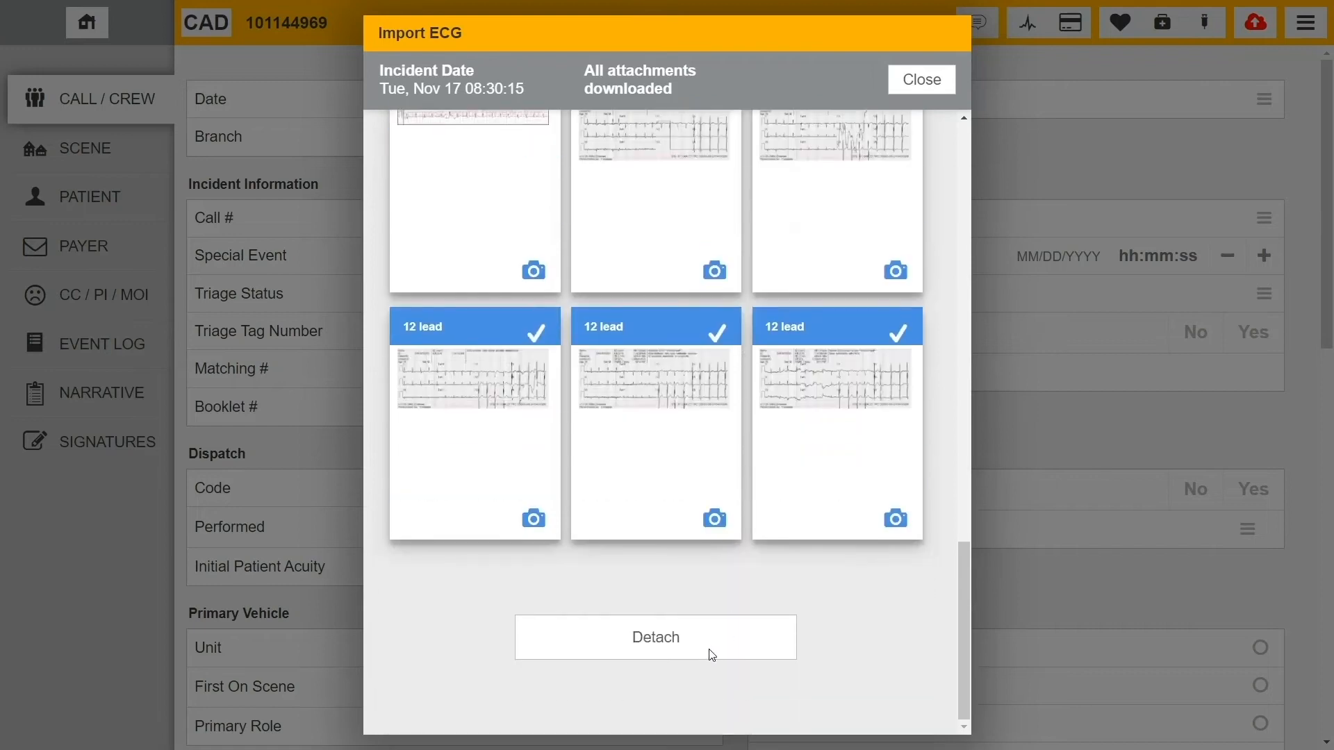
pyautogui.click(713, 656)
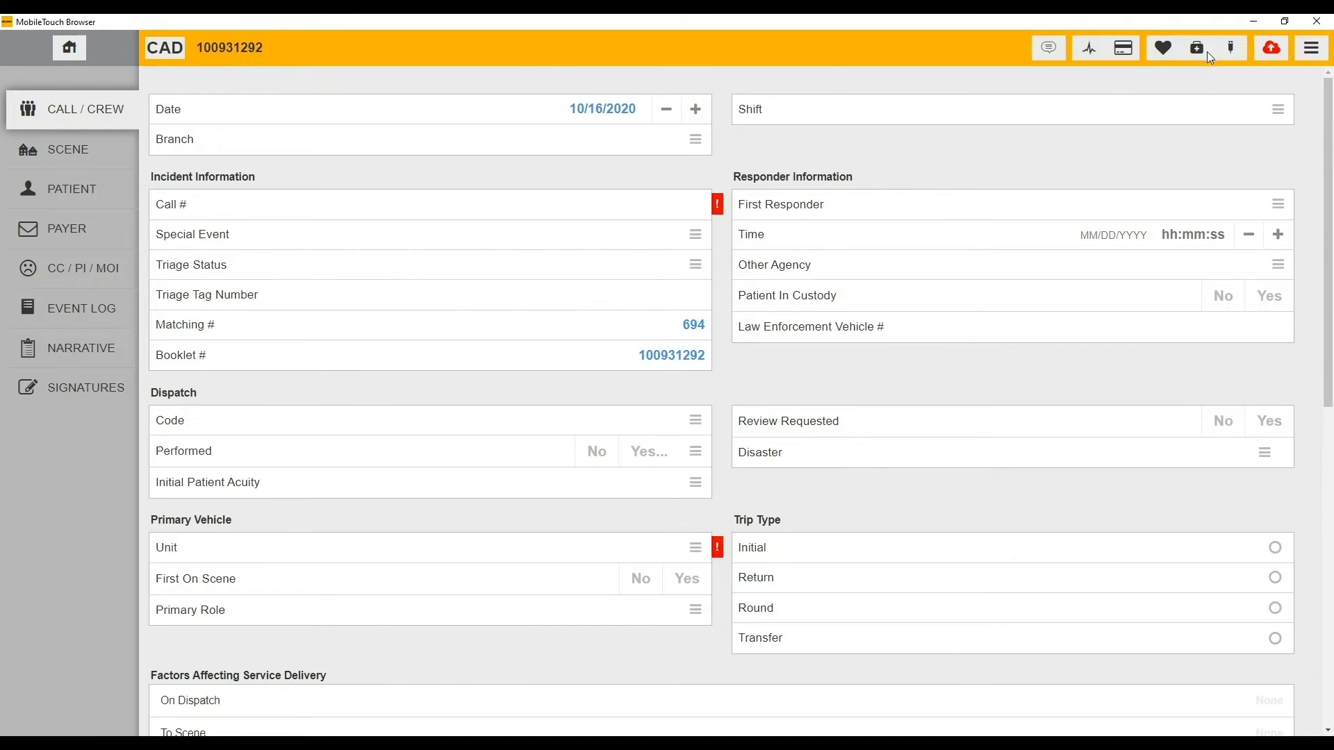
# - Validate ePCR 100931292 for submission and show the 78 required items blocking it
pyautogui.click(1274, 49)
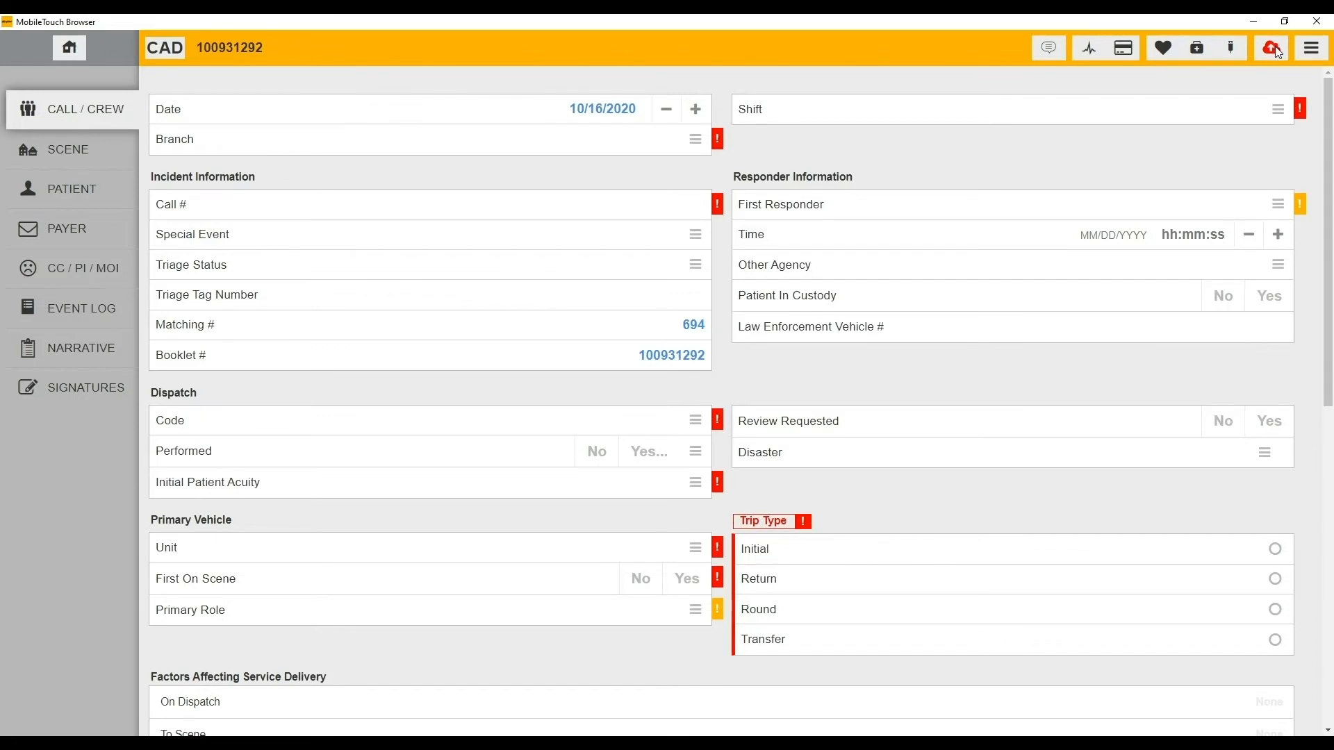
pyautogui.click(1277, 50)
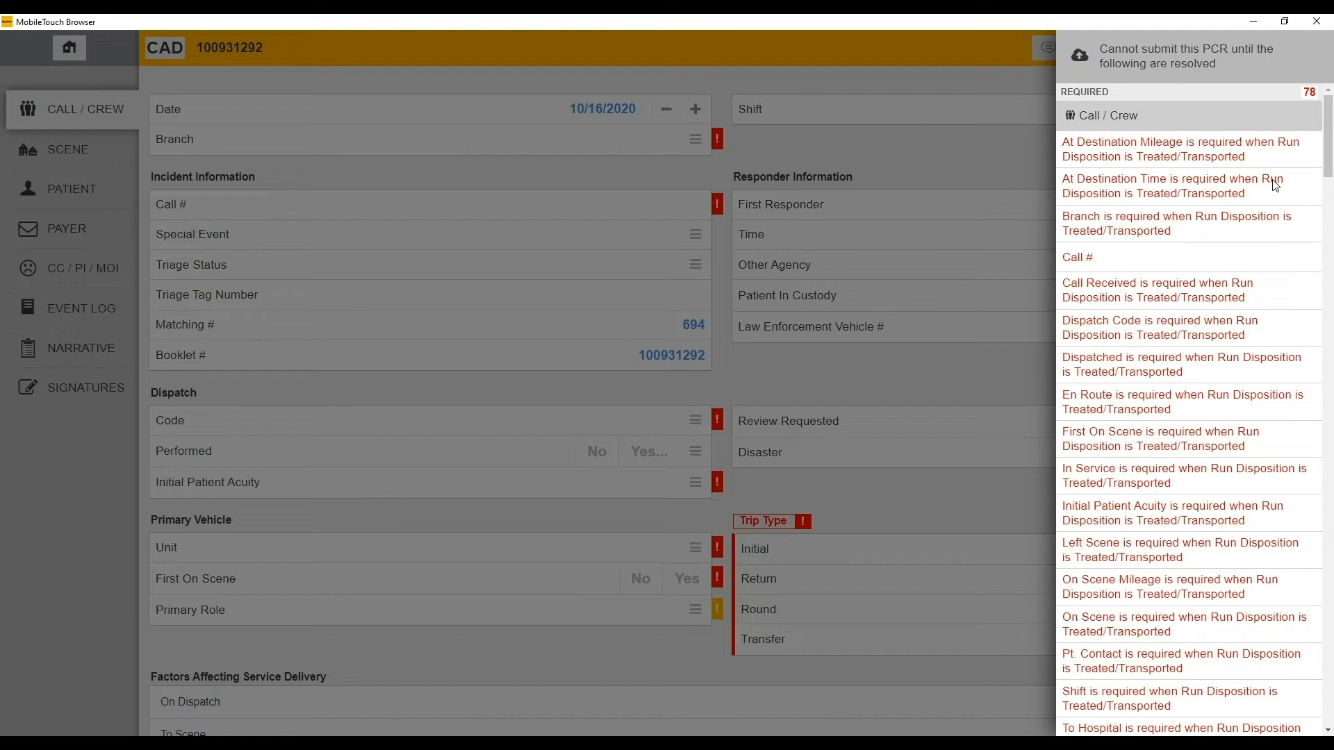
# - Go to the missing Call Received time, view why Received is required, then show Form Actions
pyautogui.click(1198, 295)
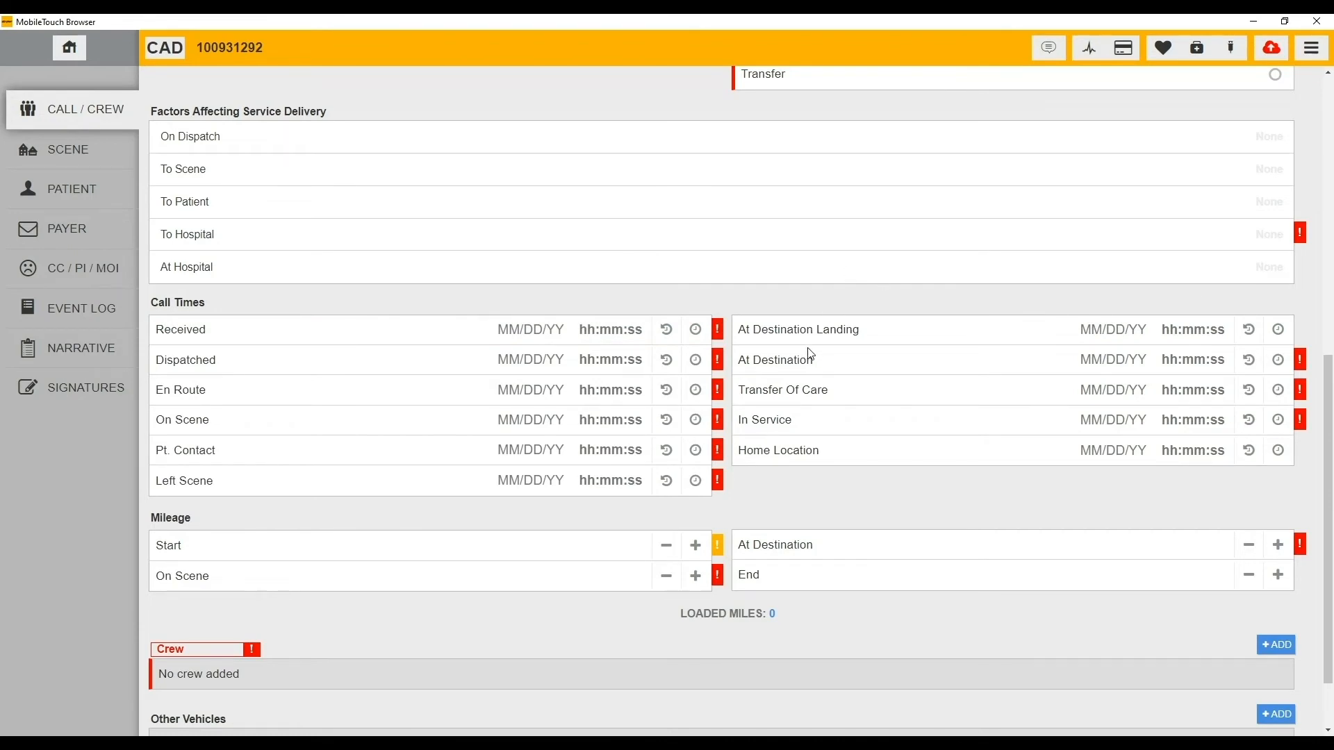
pyautogui.click(723, 329)
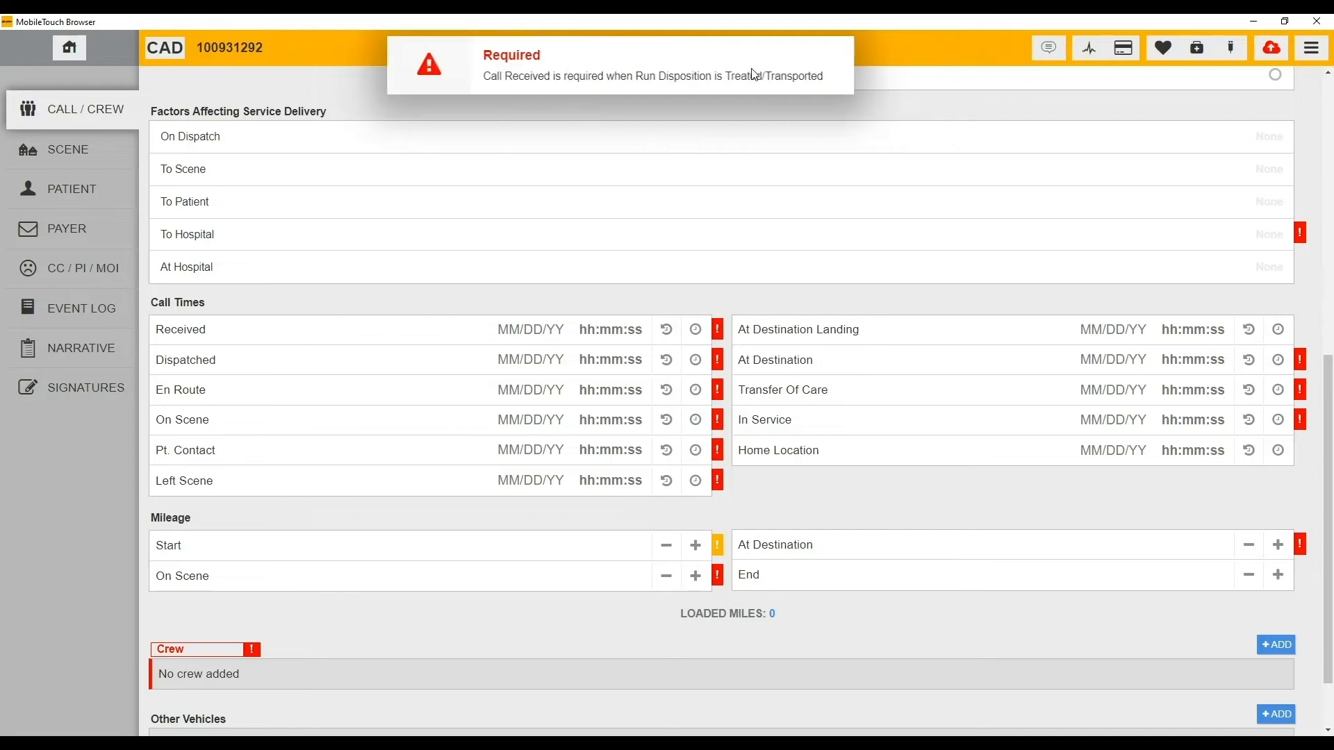
pyautogui.click(1312, 49)
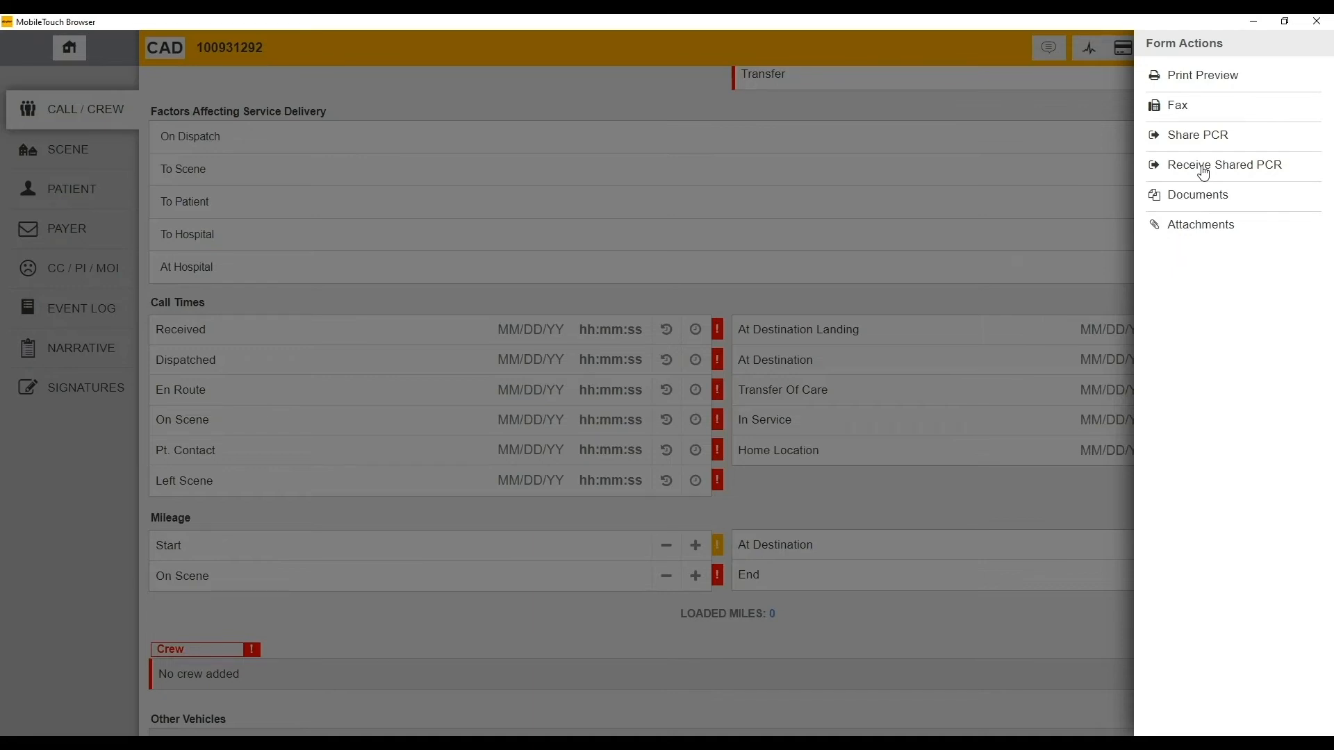
pyautogui.click(1202, 225)
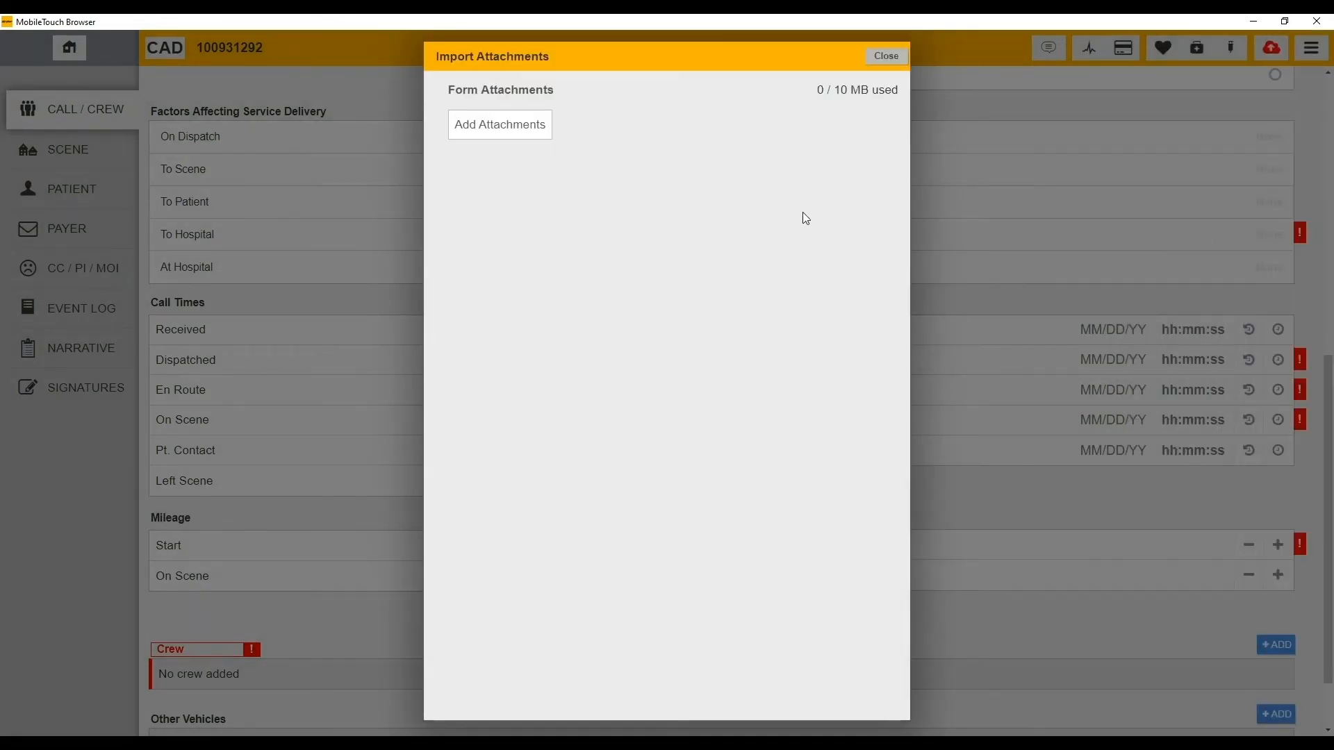
pyautogui.click(512, 127)
pyautogui.doubleClick(397, 145)
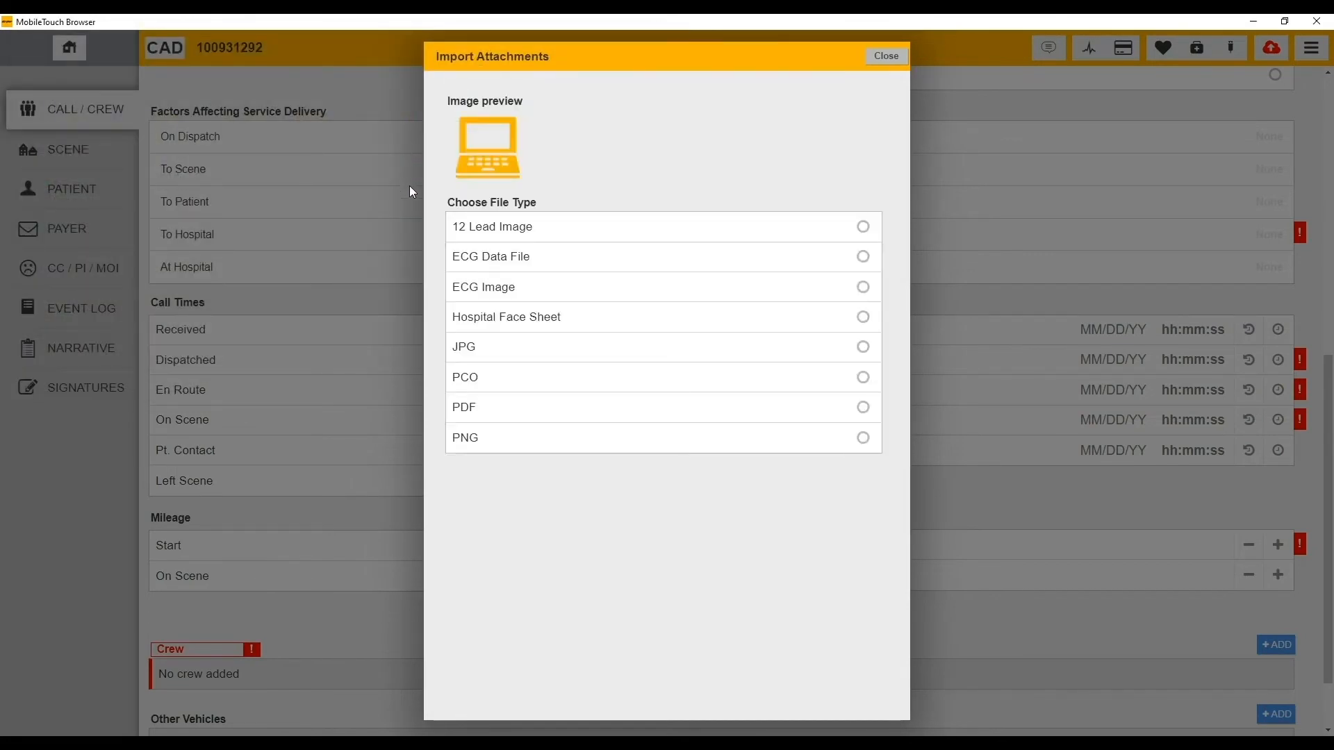
pyautogui.click(541, 353)
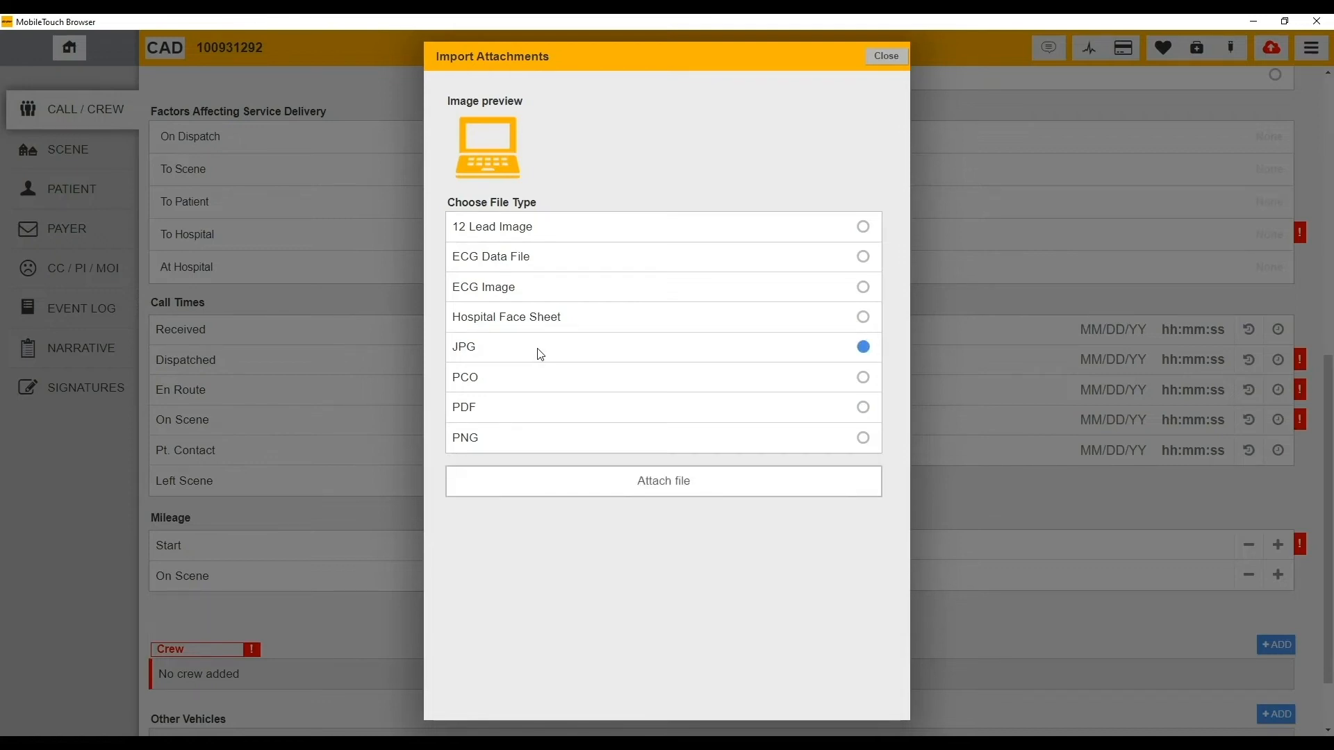
pyautogui.click(669, 493)
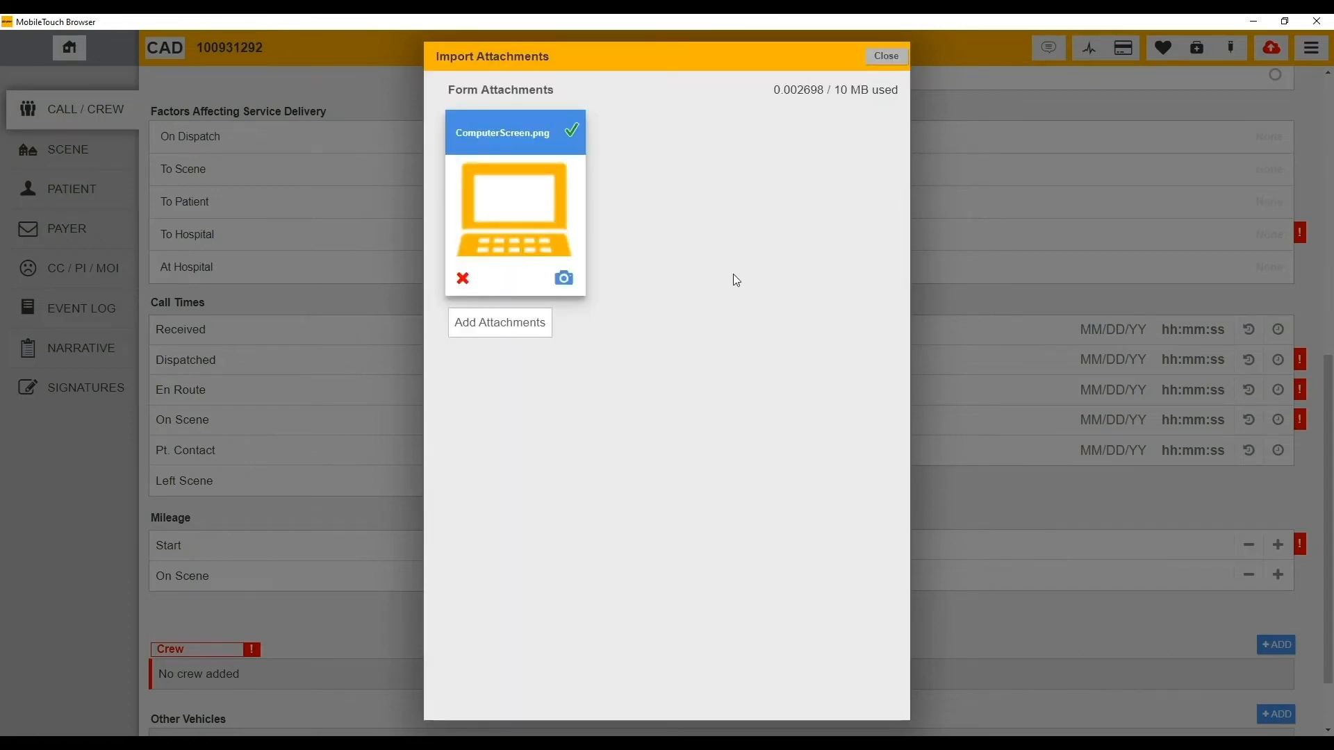
pyautogui.click(886, 58)
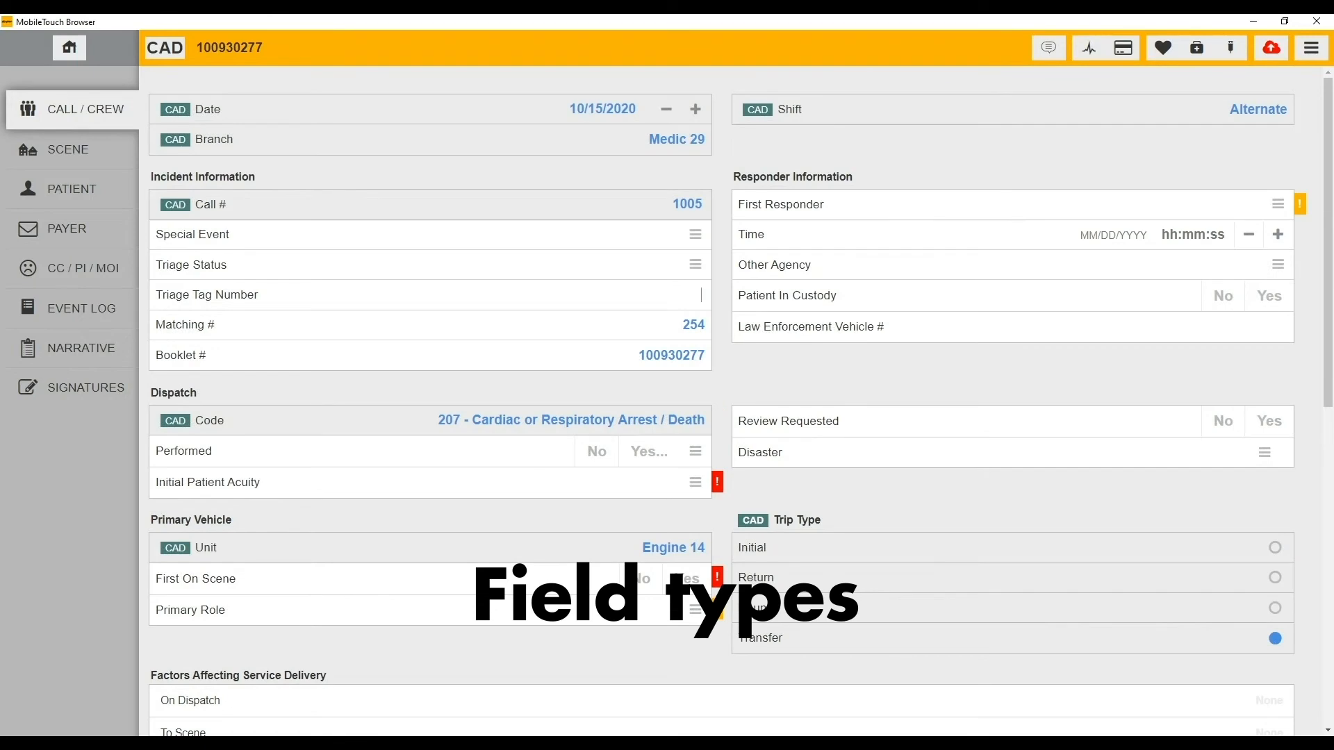
# - Enter 543 in the Triage Tag Number field
pyautogui.write('543')
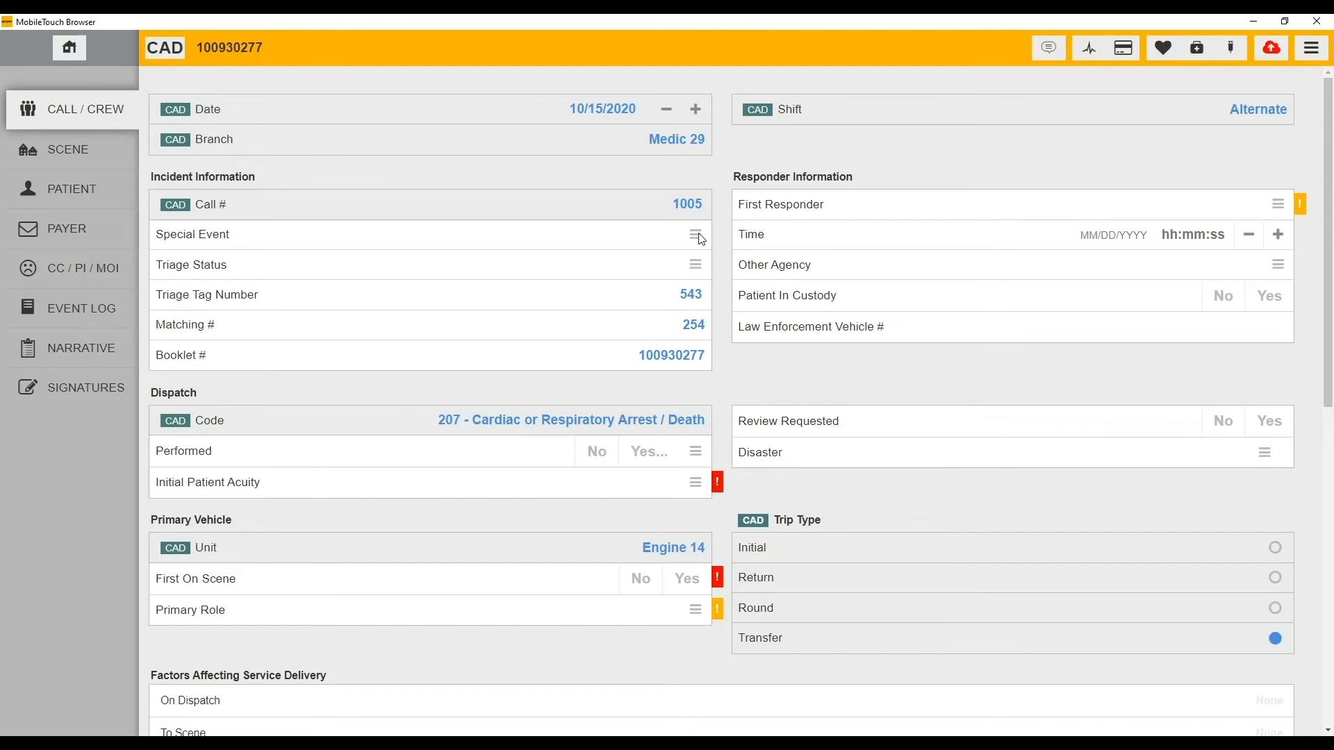
pyautogui.click(700, 276)
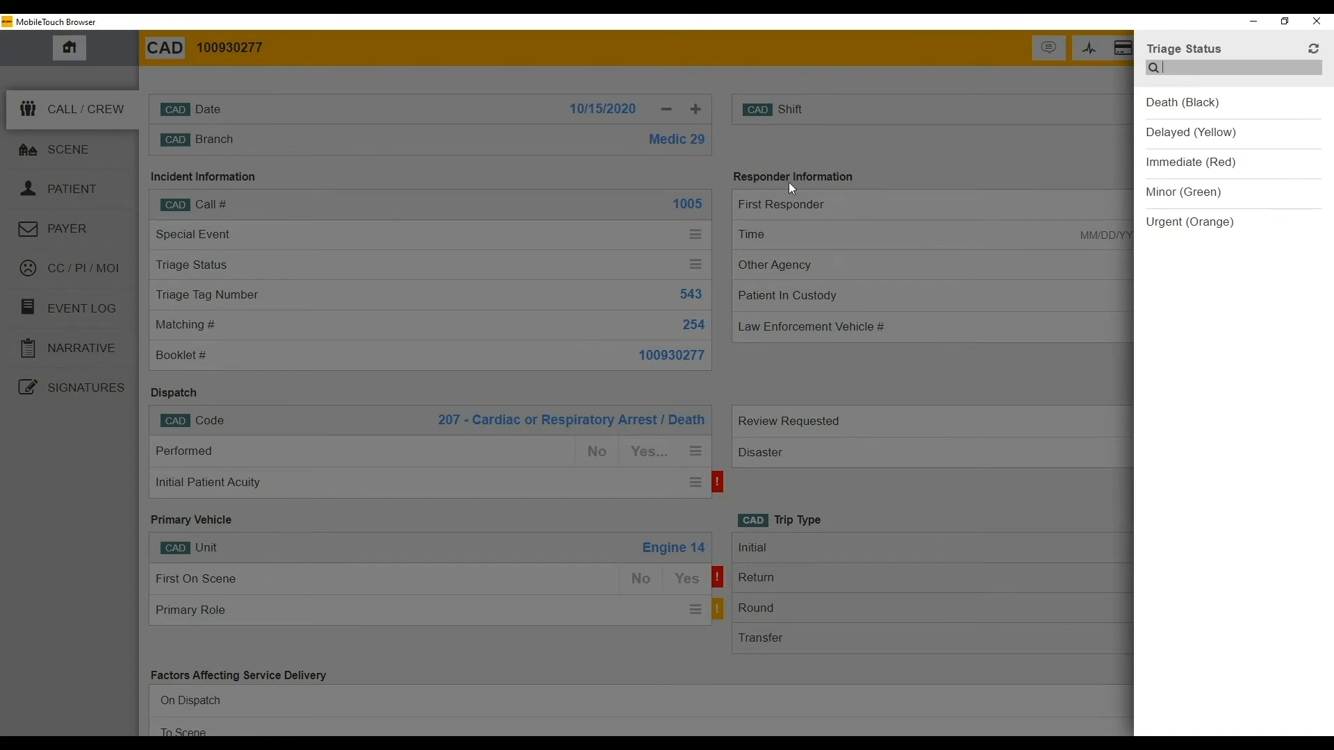
pyautogui.click(773, 381)
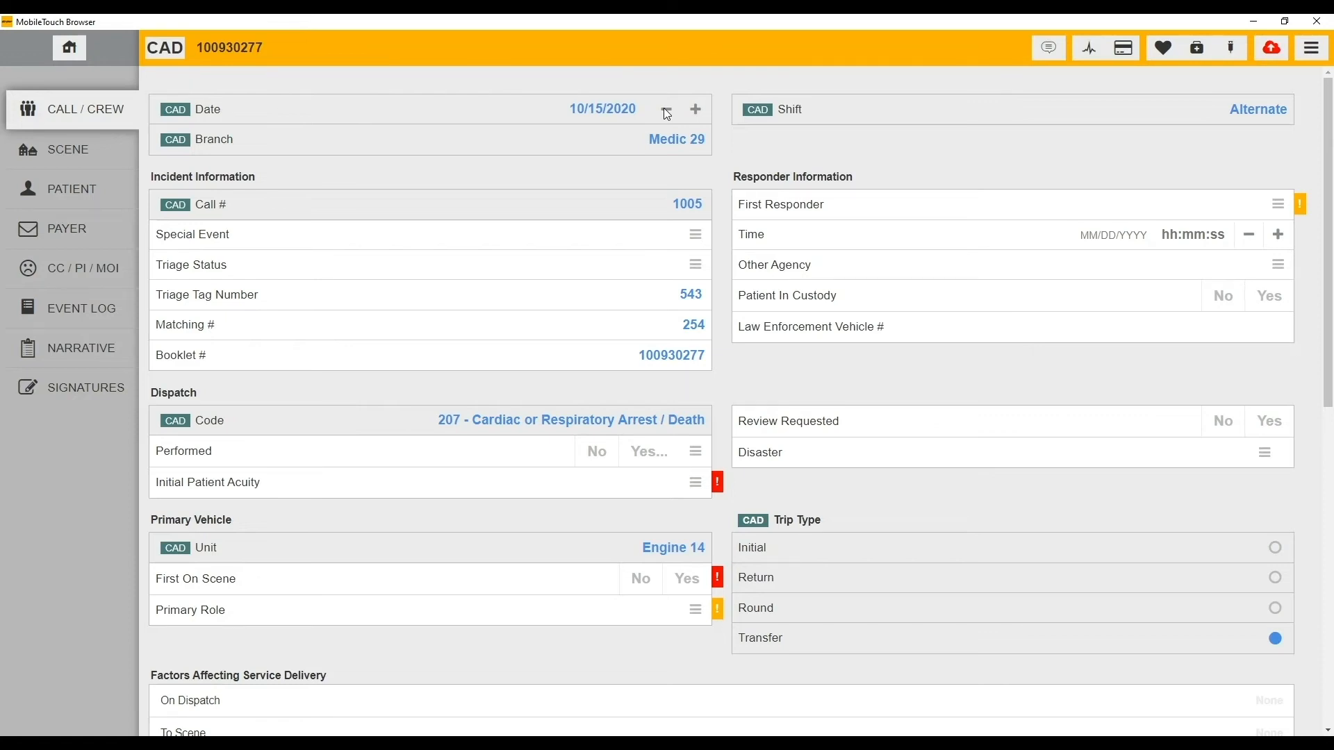
# - Override the CAD incident date and re-enter it manually as 10/15/2020
pyautogui.click(667, 111)
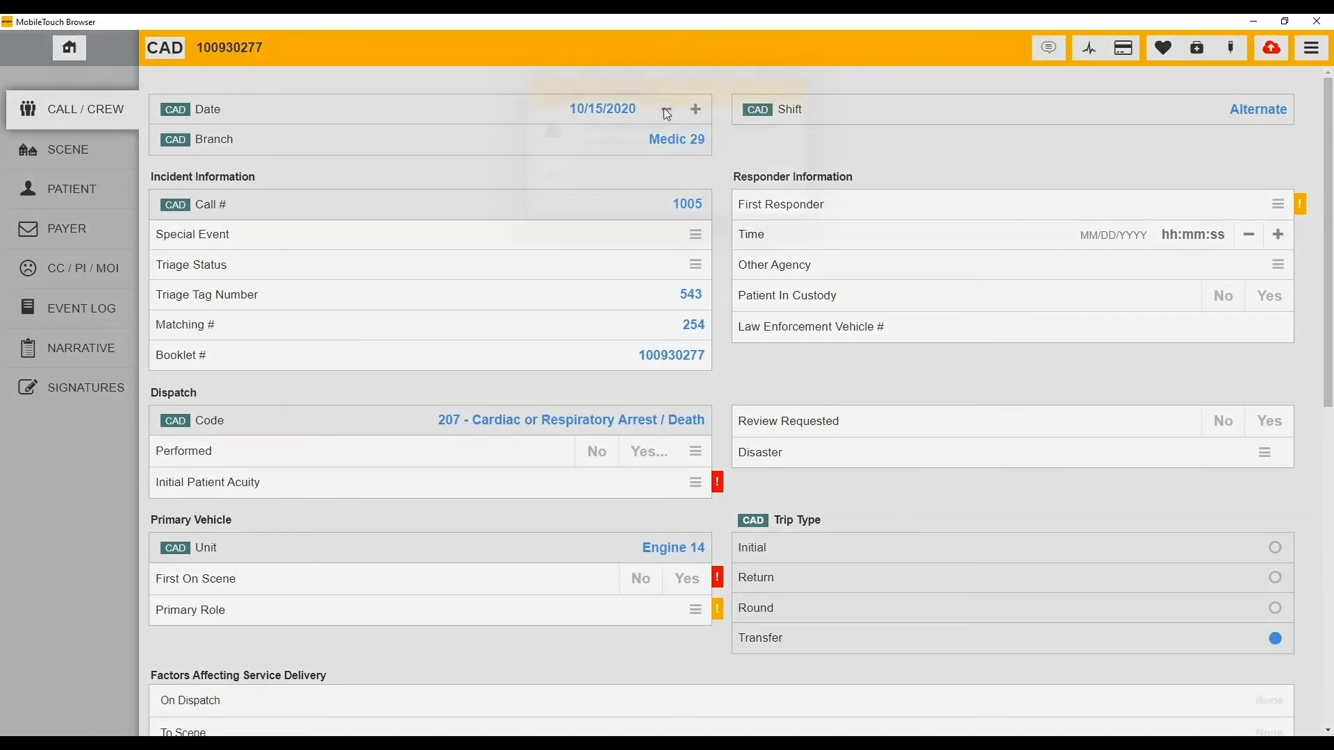
pyautogui.click(771, 175)
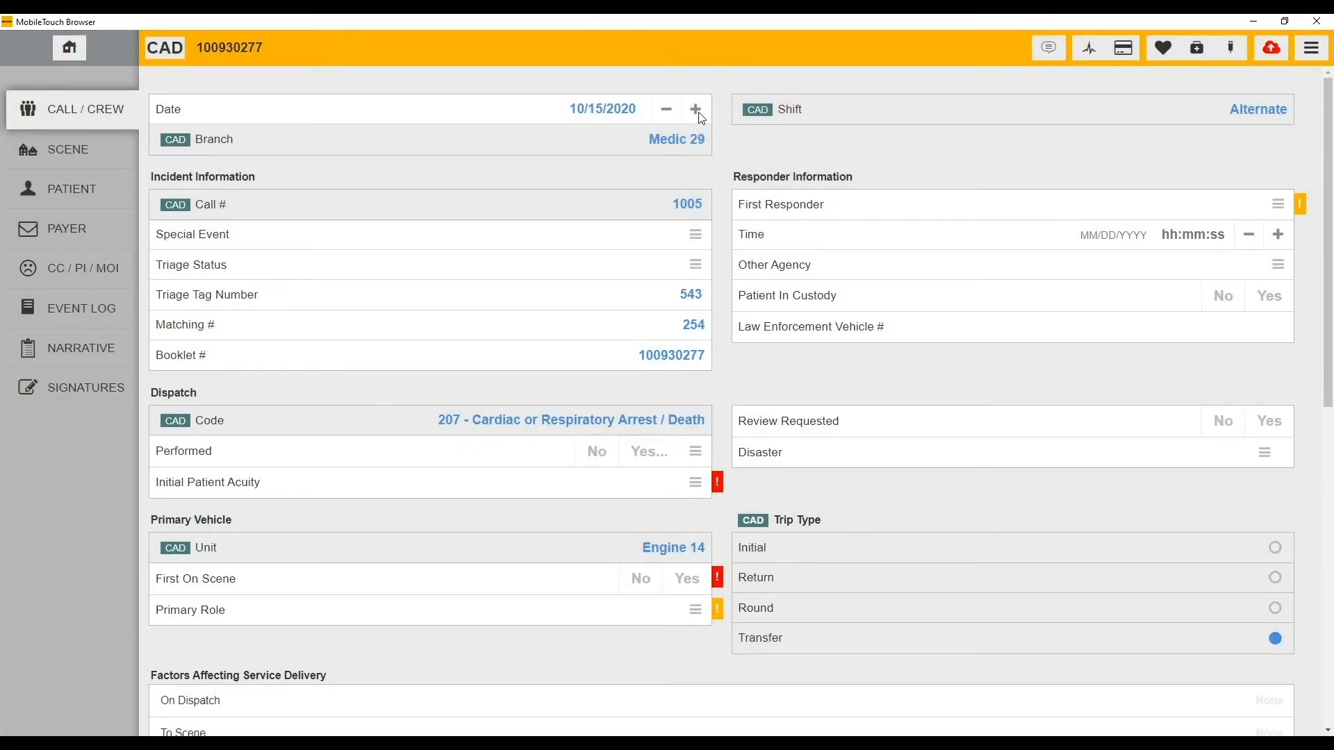
pyautogui.click(697, 111)
pyautogui.click(602, 111)
pyautogui.write('10/15/2020')
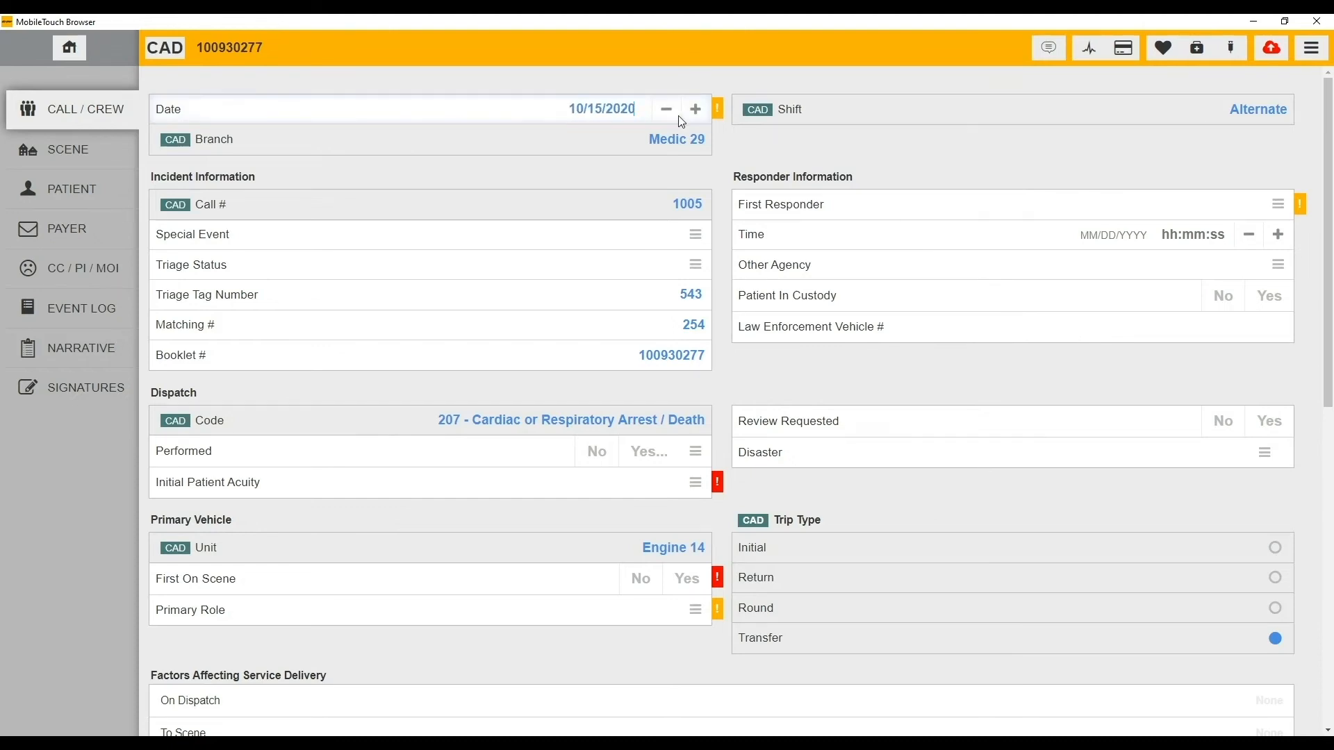
pyautogui.click(773, 157)
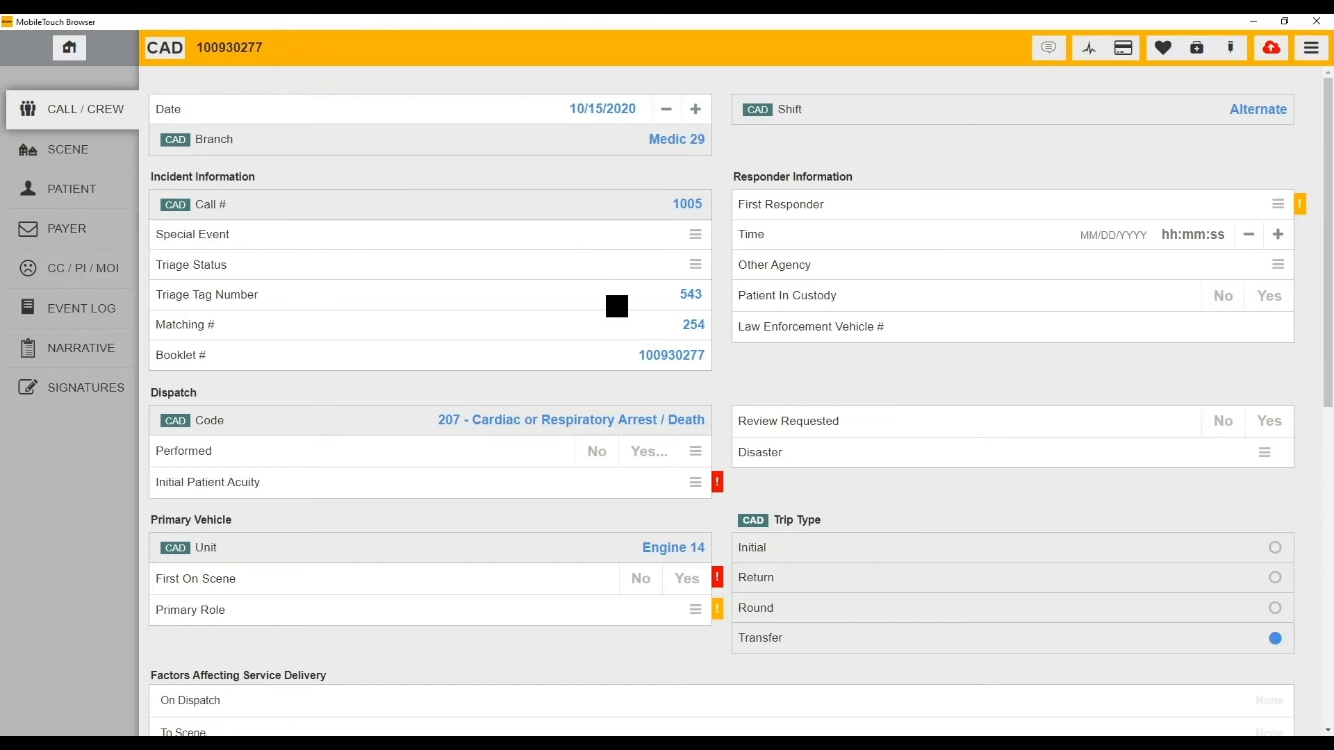
# - Mark Other and Language Barrier as On Dispatch delivery factors
pyautogui.scroll(-1, 903, 563)
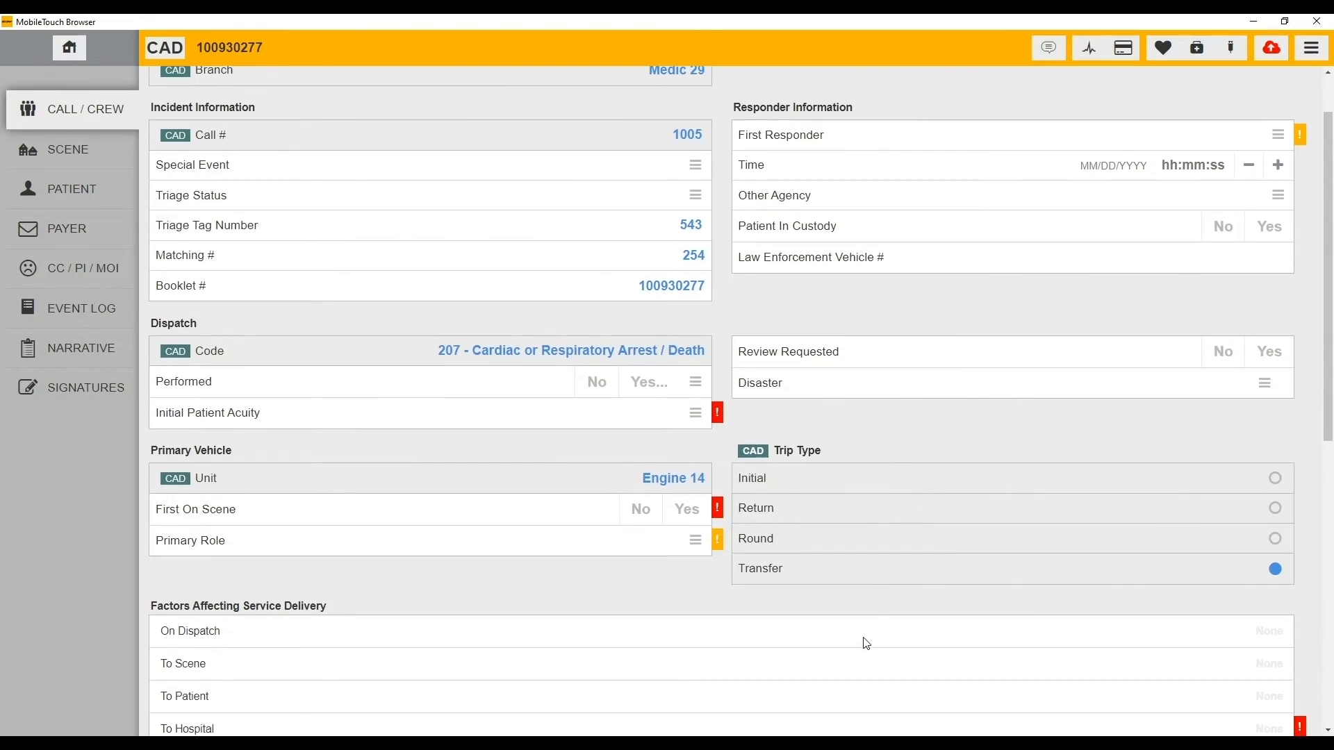
pyautogui.click(864, 641)
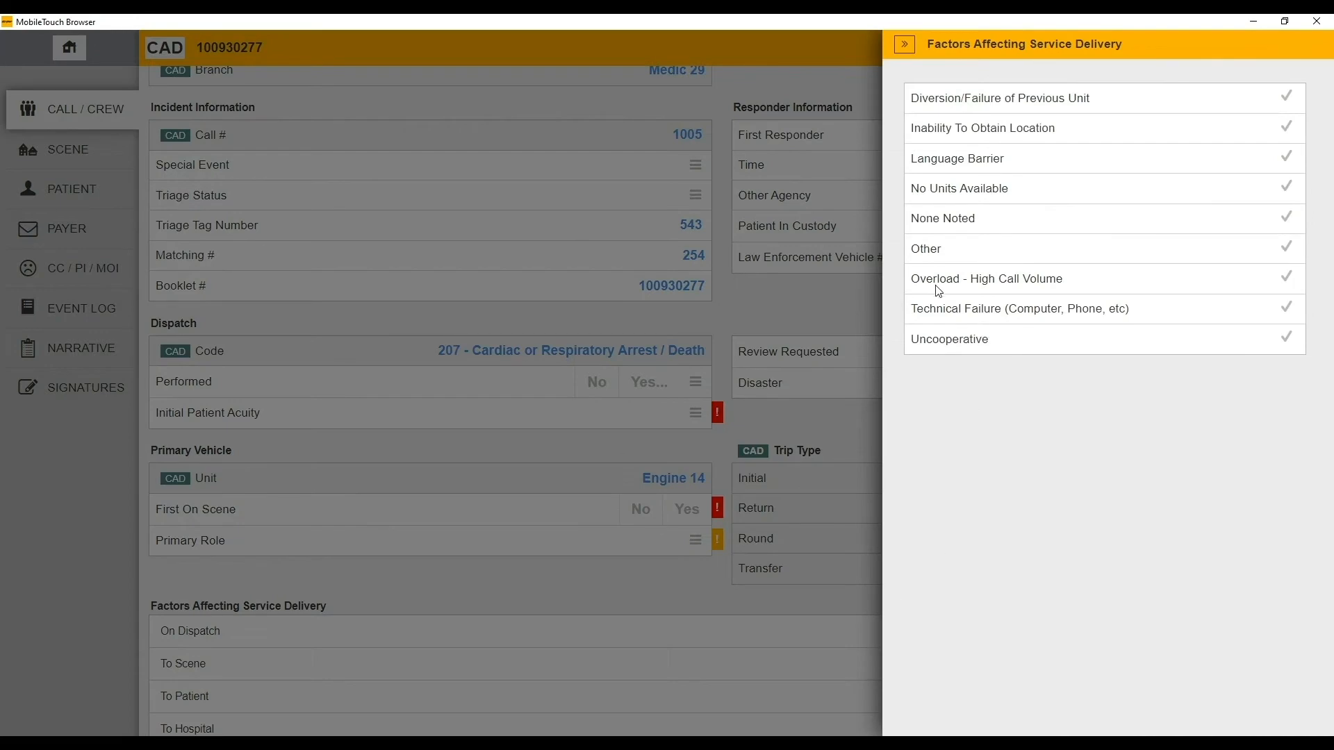
pyautogui.click(1000, 239)
pyautogui.click(1001, 156)
pyautogui.click(799, 420)
# - Override the CAD-supplied trip type, leaving it set to Transfer
pyautogui.scroll(-2, 799, 458)
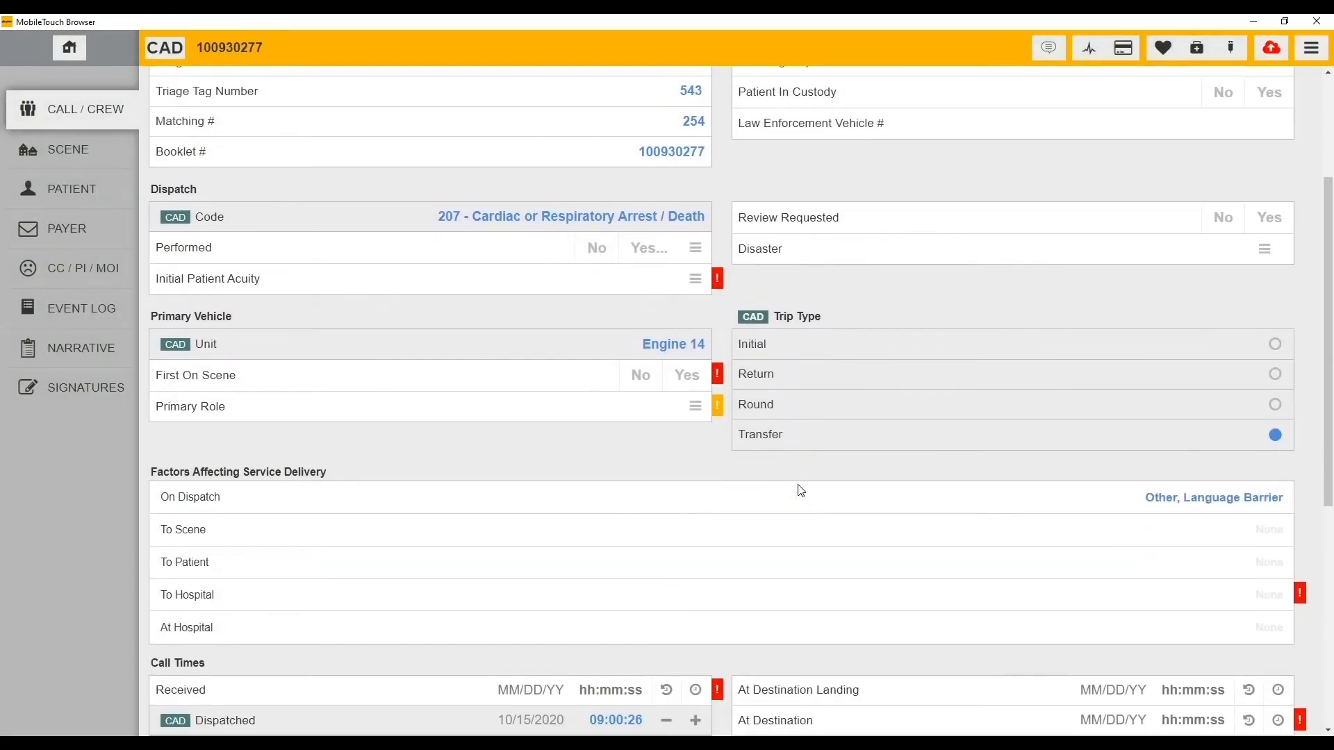
pyautogui.click(940, 376)
pyautogui.click(779, 177)
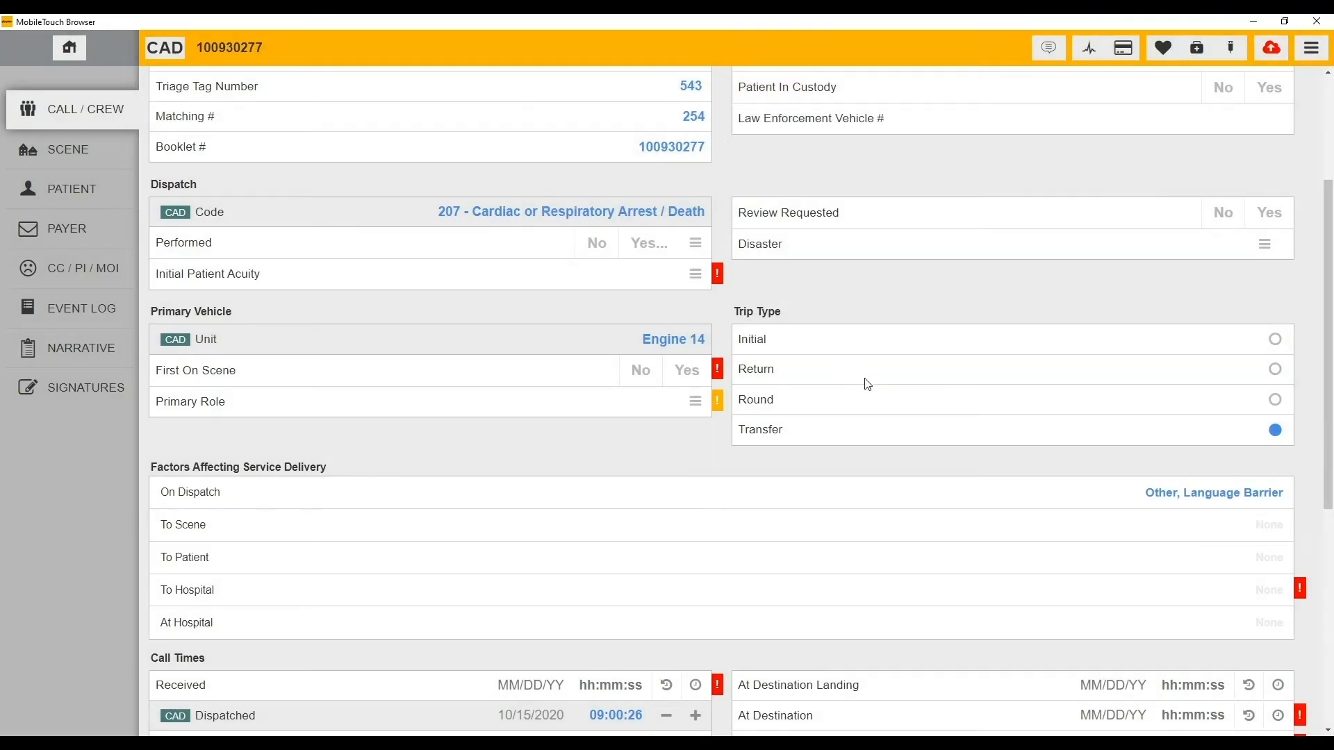
pyautogui.click(887, 398)
pyautogui.click(890, 427)
# - Add two blank crew member rows in the Crew section, then remove the extra one
pyautogui.scroll(-1, 672, 527)
pyautogui.scroll(-5, 672, 526)
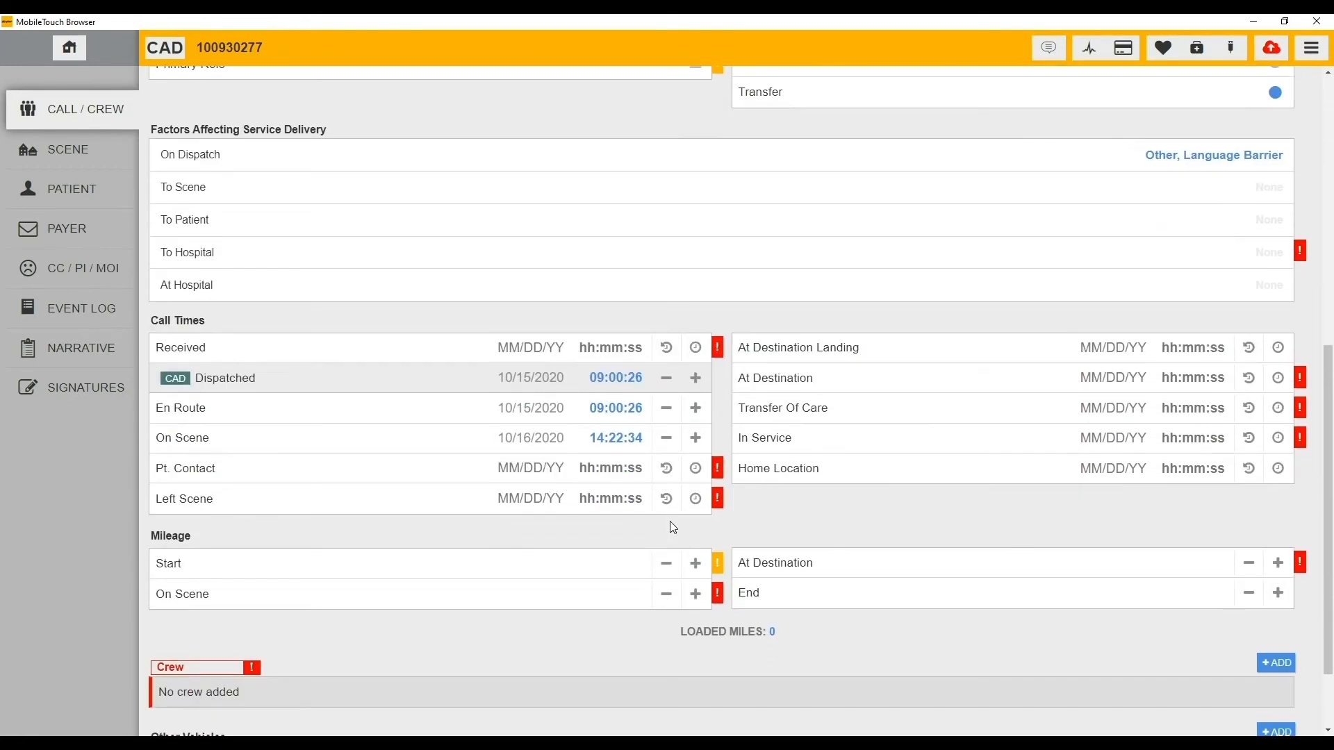
pyautogui.scroll(-1, 694, 534)
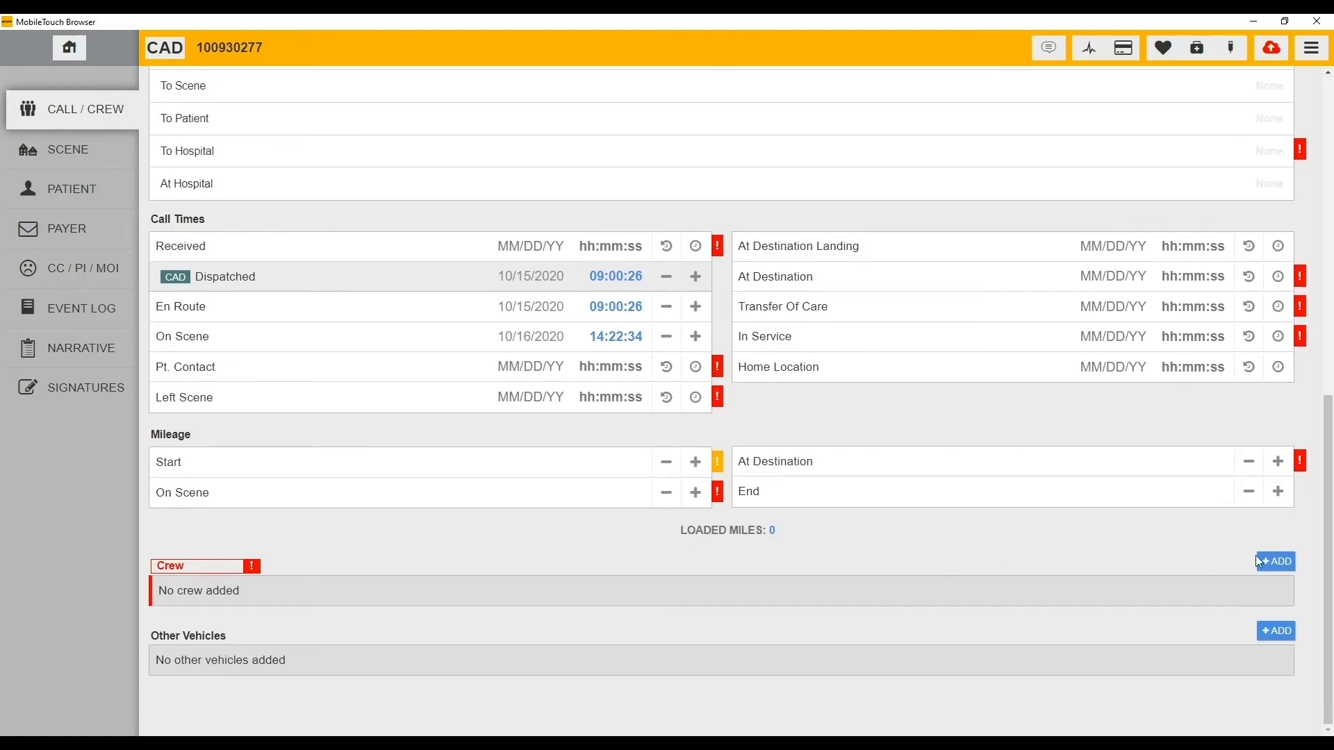
pyautogui.click(1286, 562)
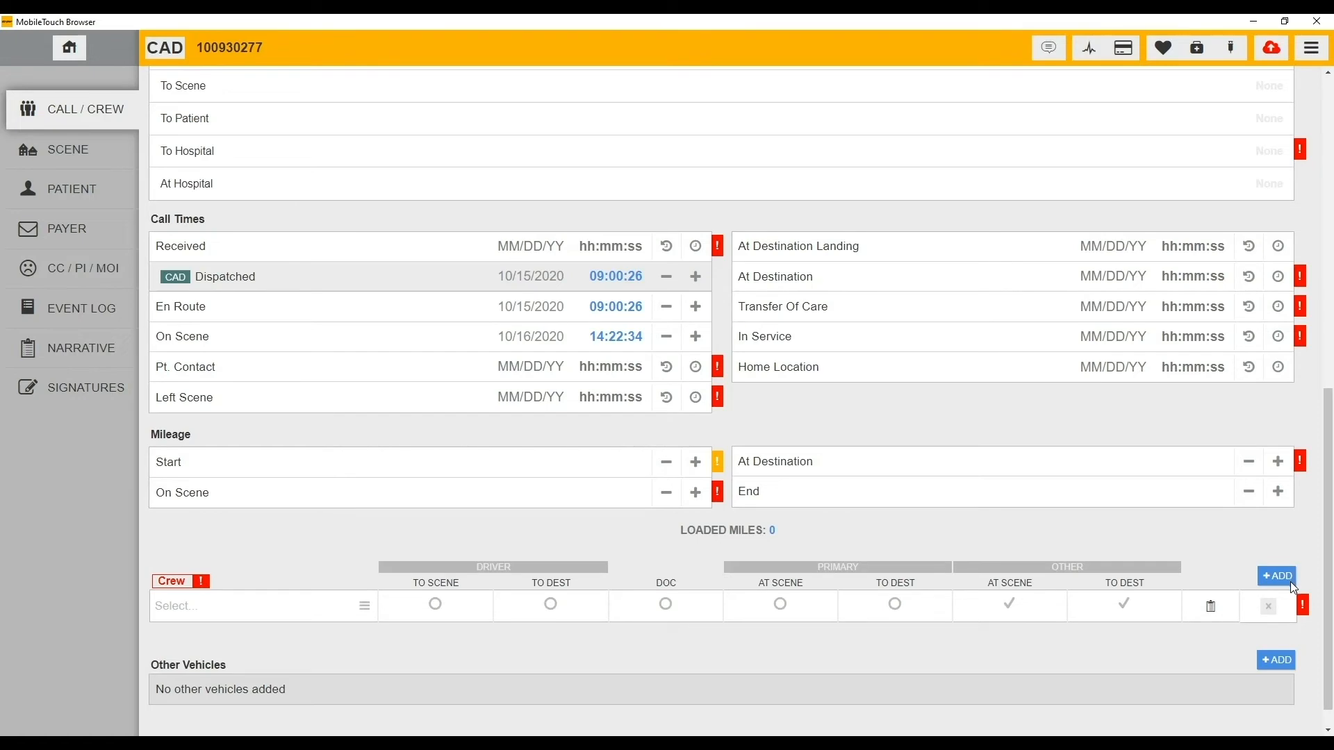
pyautogui.click(1289, 581)
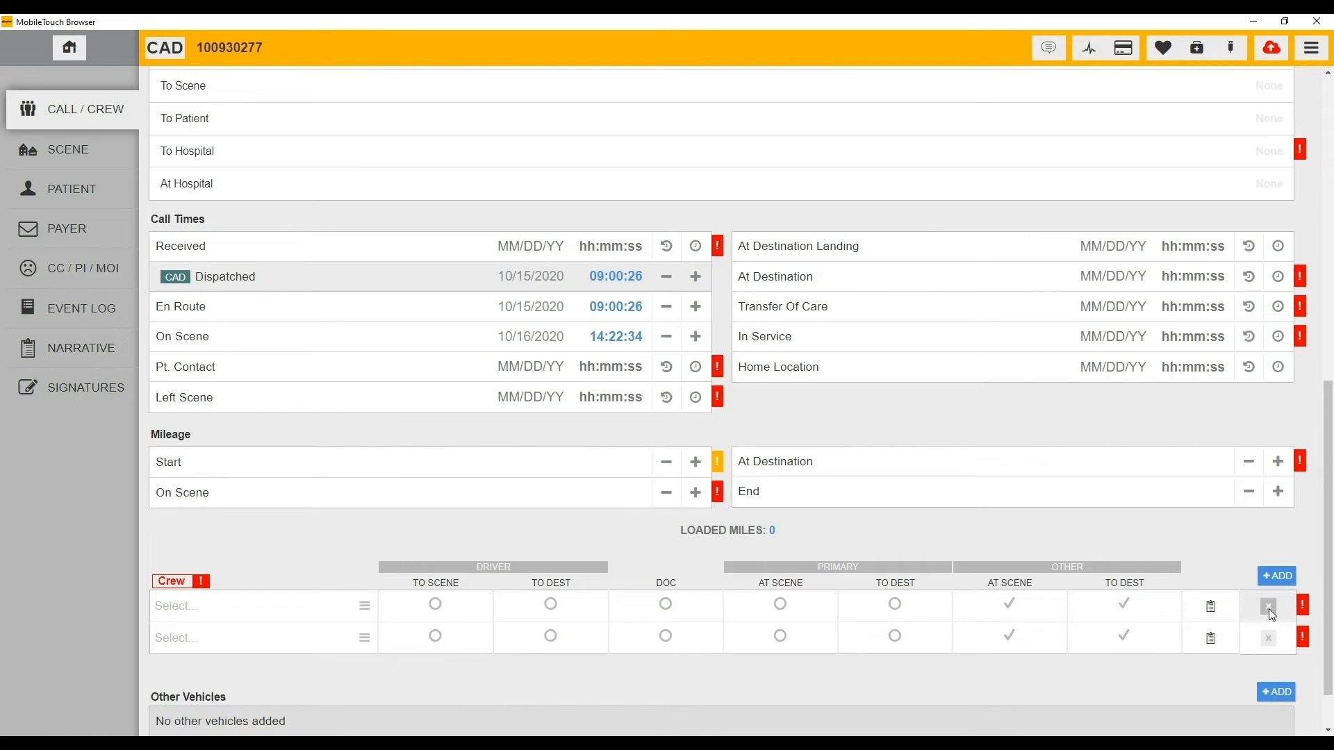
pyautogui.click(1268, 607)
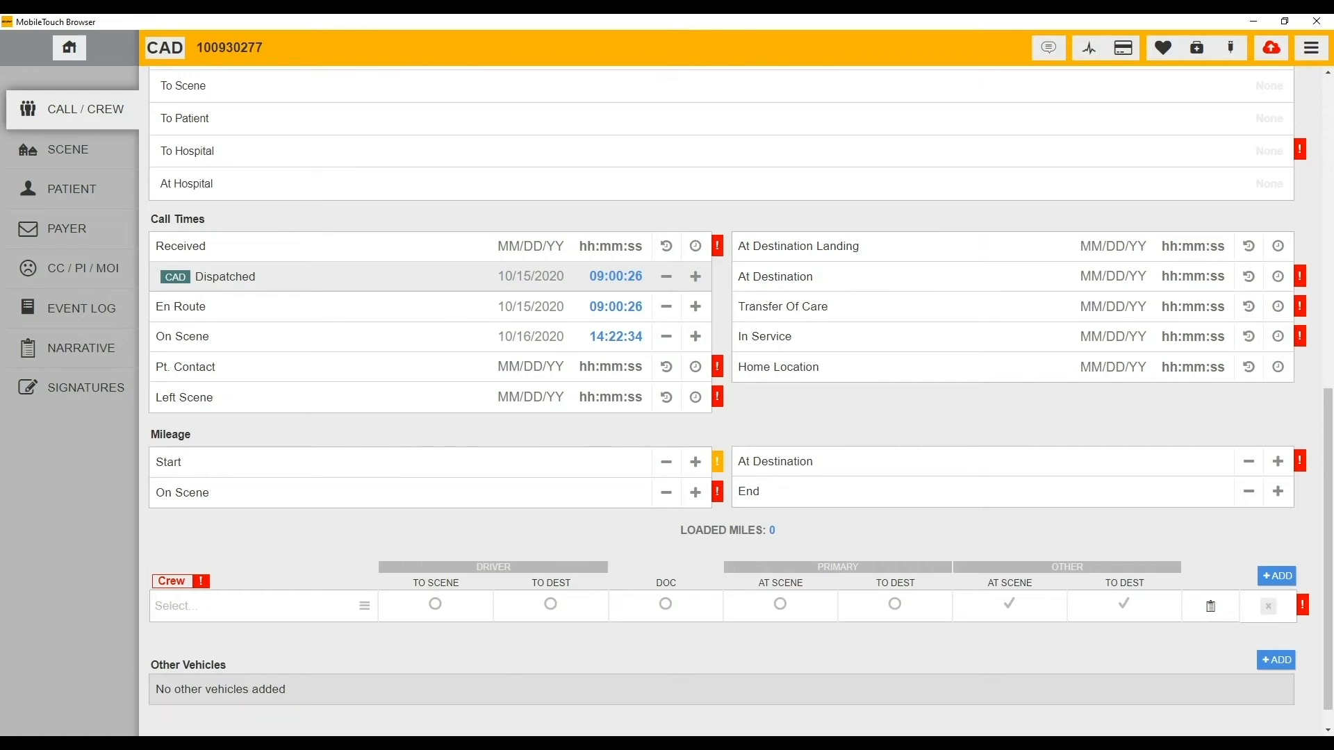
# - On the Scene page, answer Yes to ET3 treat-in-place criteria and to telemedicine contact
pyautogui.click(93, 148)
pyautogui.scroll(-1, 549, 440)
pyautogui.scroll(-7, 549, 439)
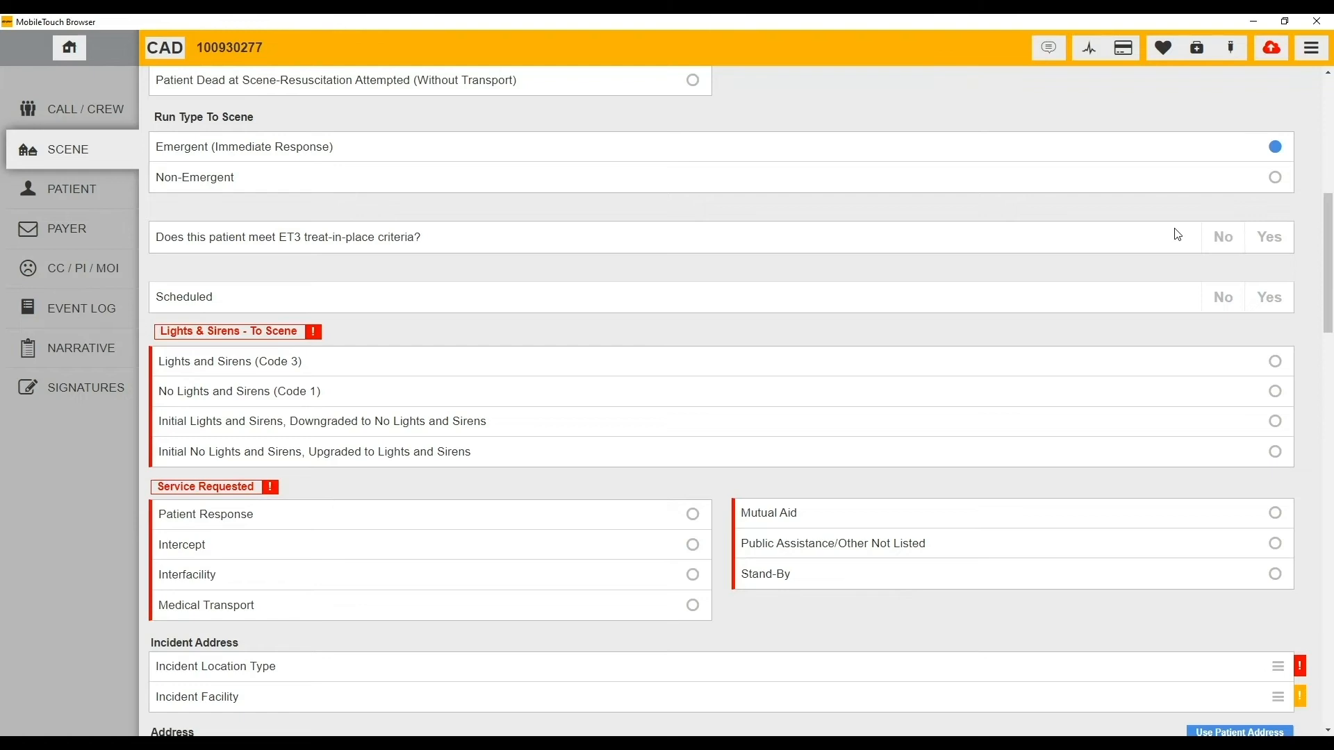
pyautogui.click(1279, 239)
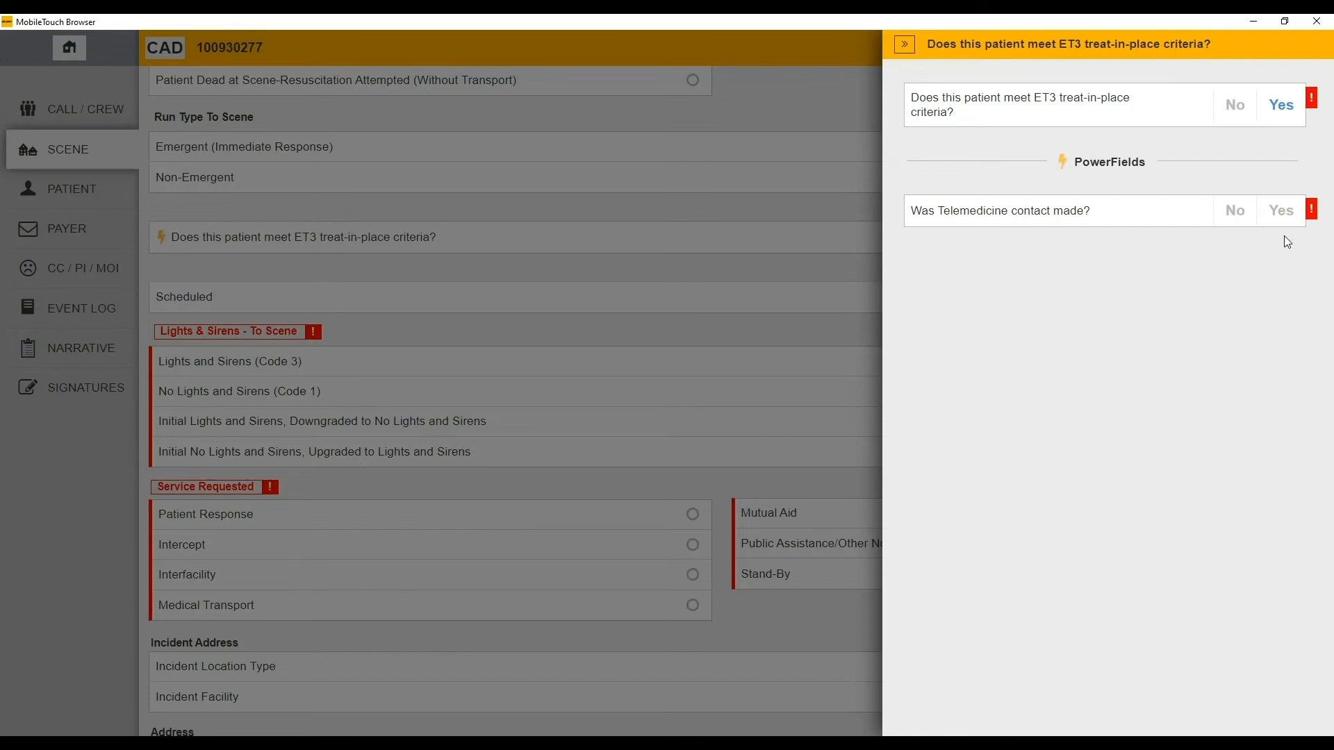
pyautogui.click(1282, 211)
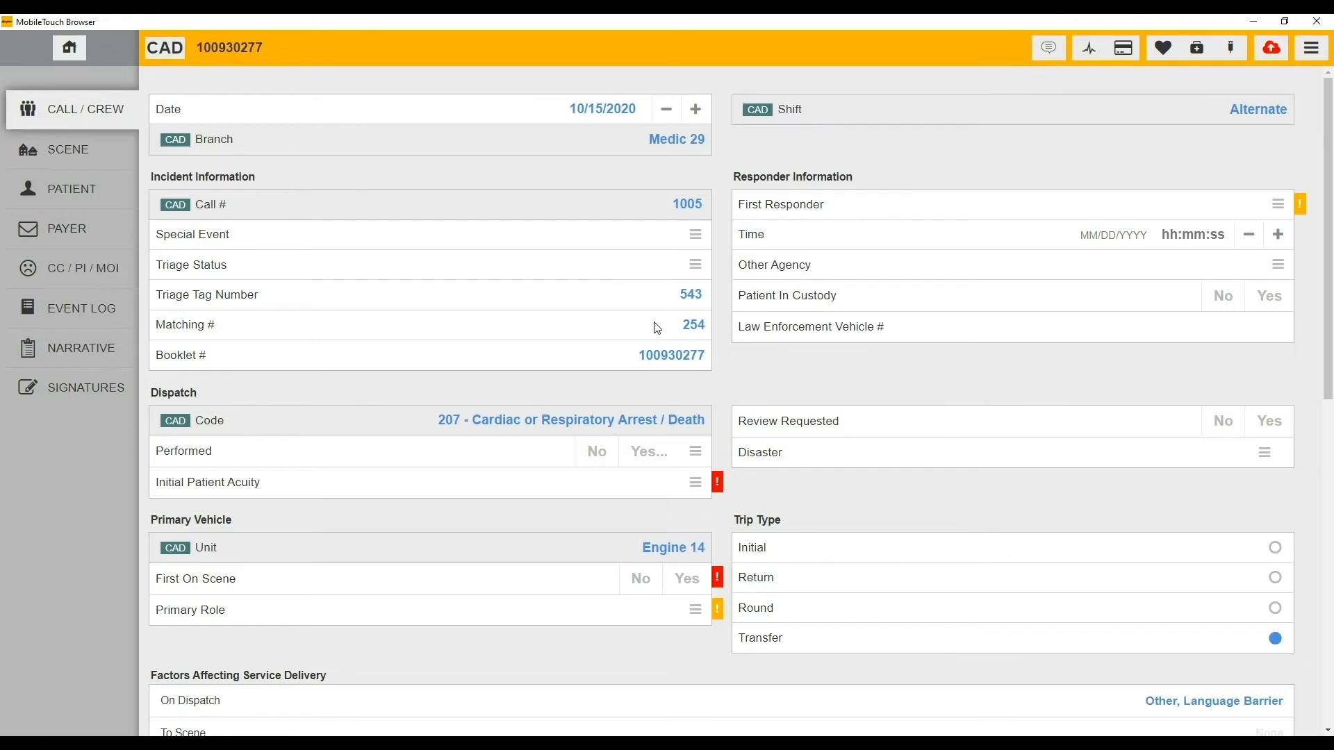
# - Stamp the Pt. Contact call time as 10/16/2020 14:22:34, then switch to the Scene page
pyautogui.scroll(-2, 656, 321)
pyautogui.scroll(-2, 795, 240)
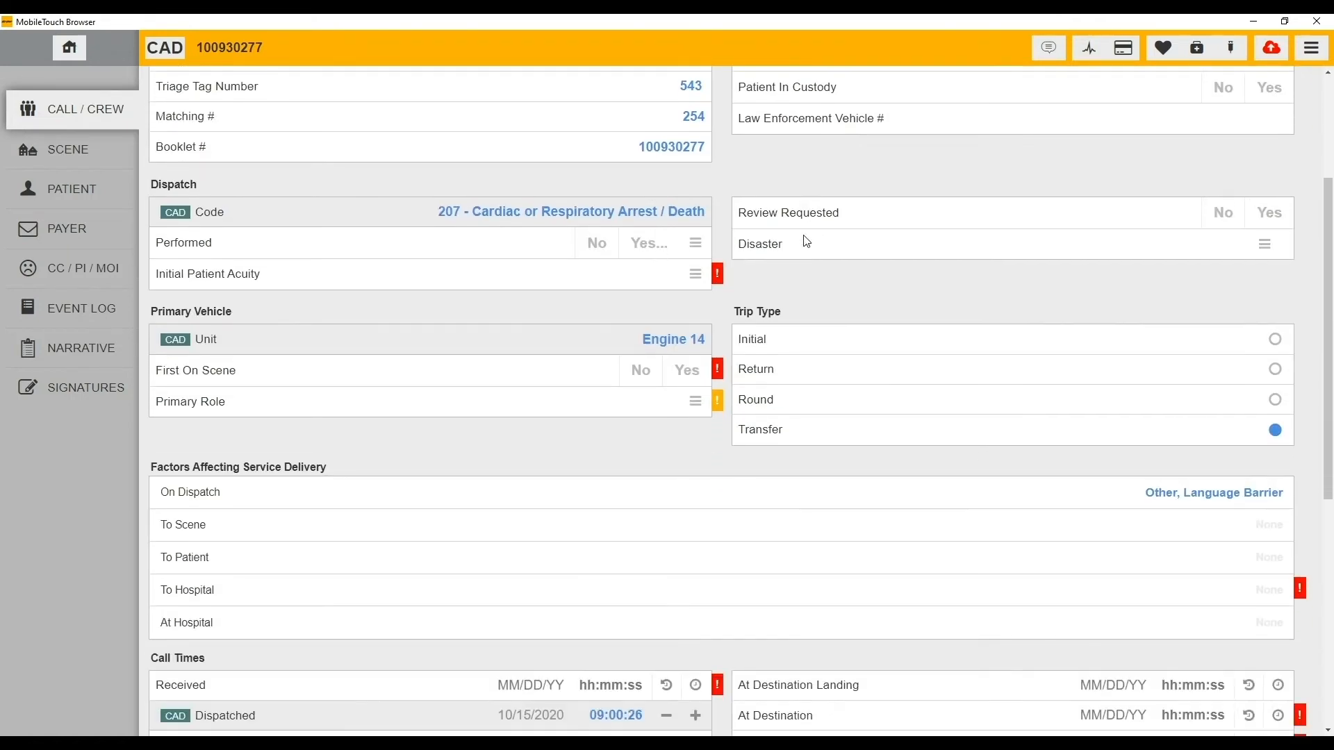
pyautogui.scroll(-3, 751, 298)
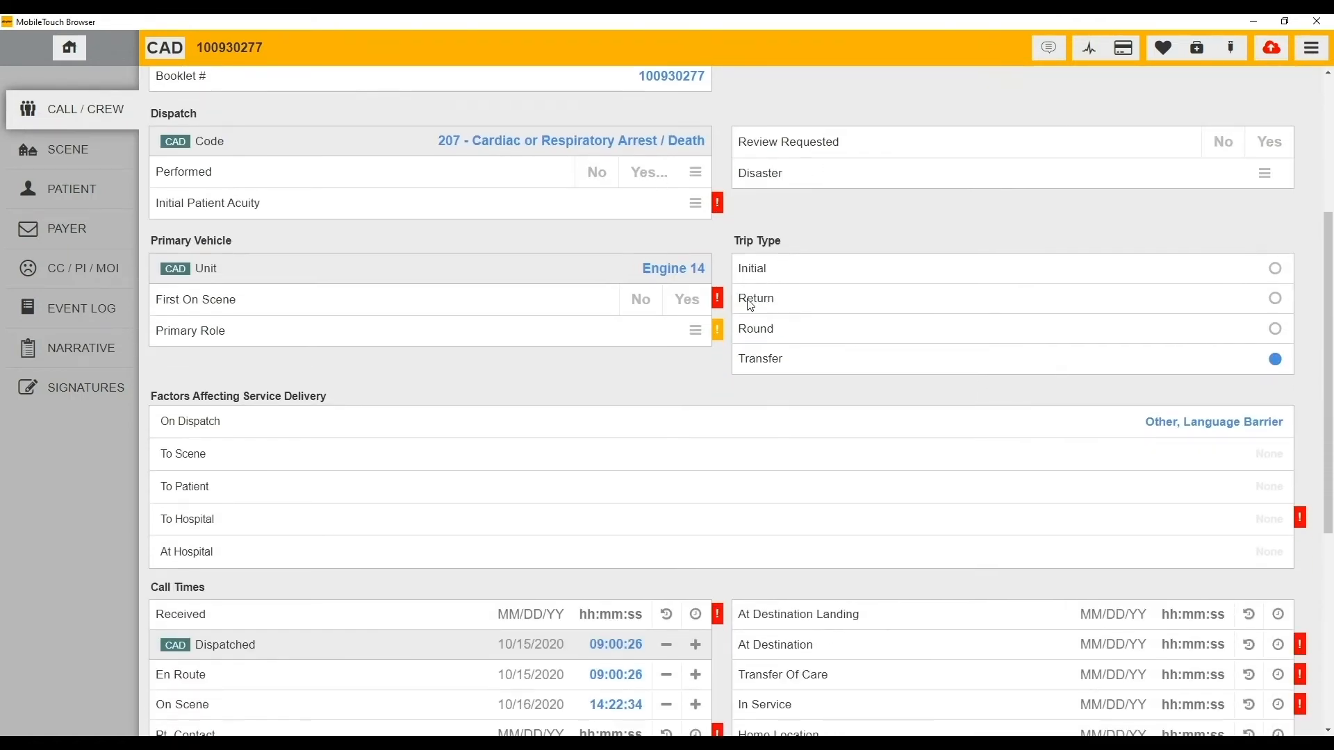
pyautogui.scroll(-3, 732, 318)
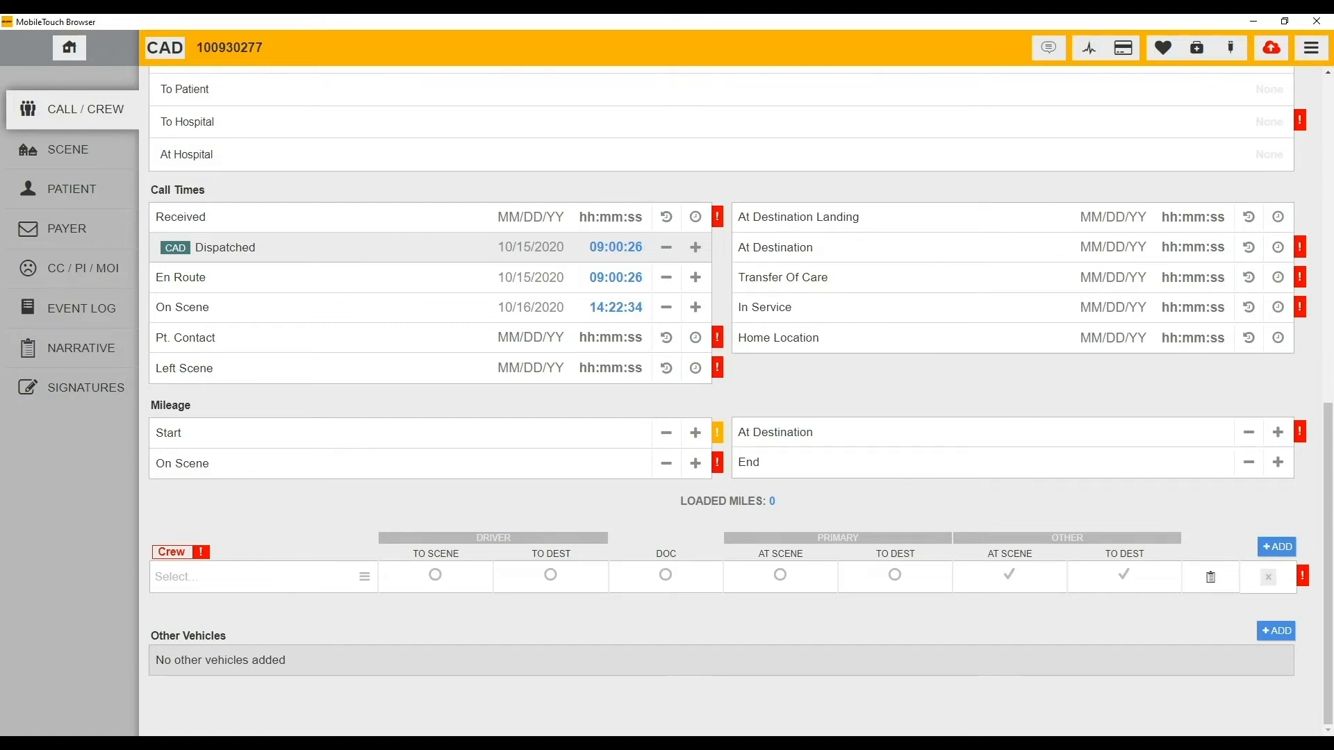
pyautogui.click(667, 340)
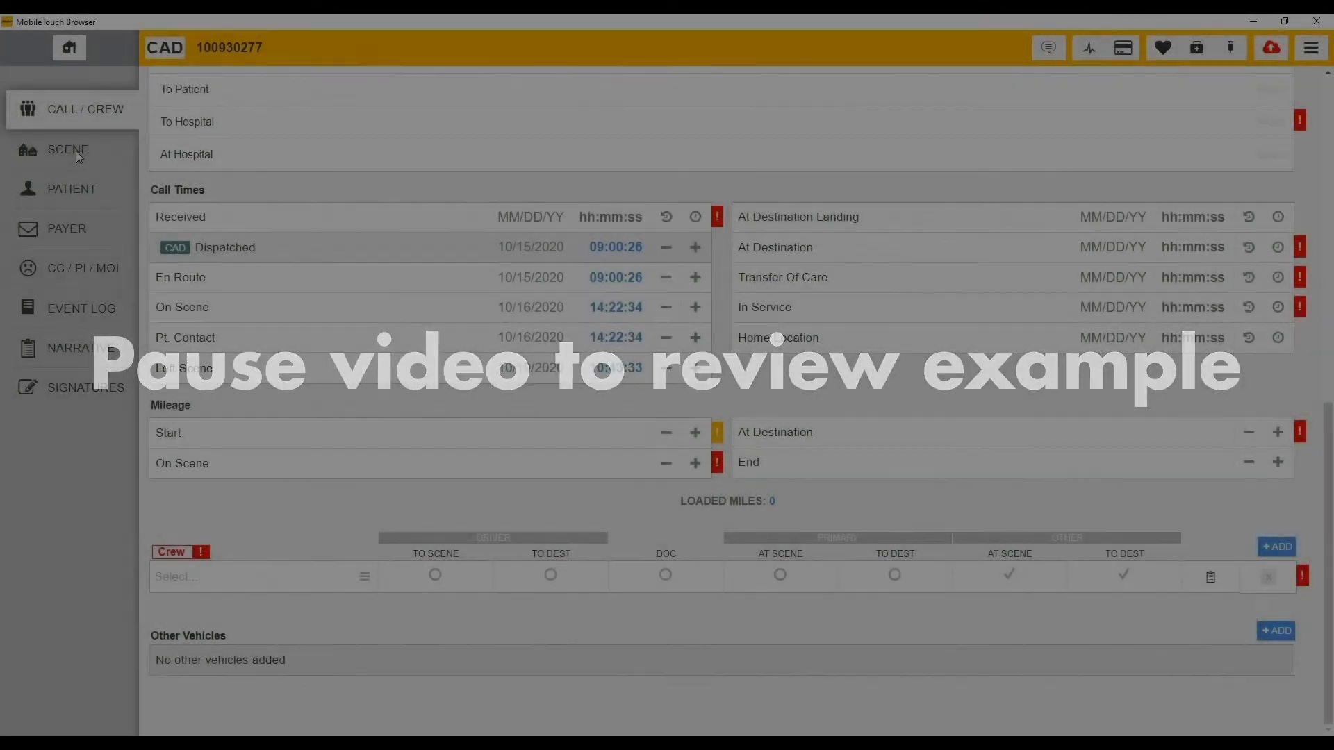
pyautogui.click(119, 164)
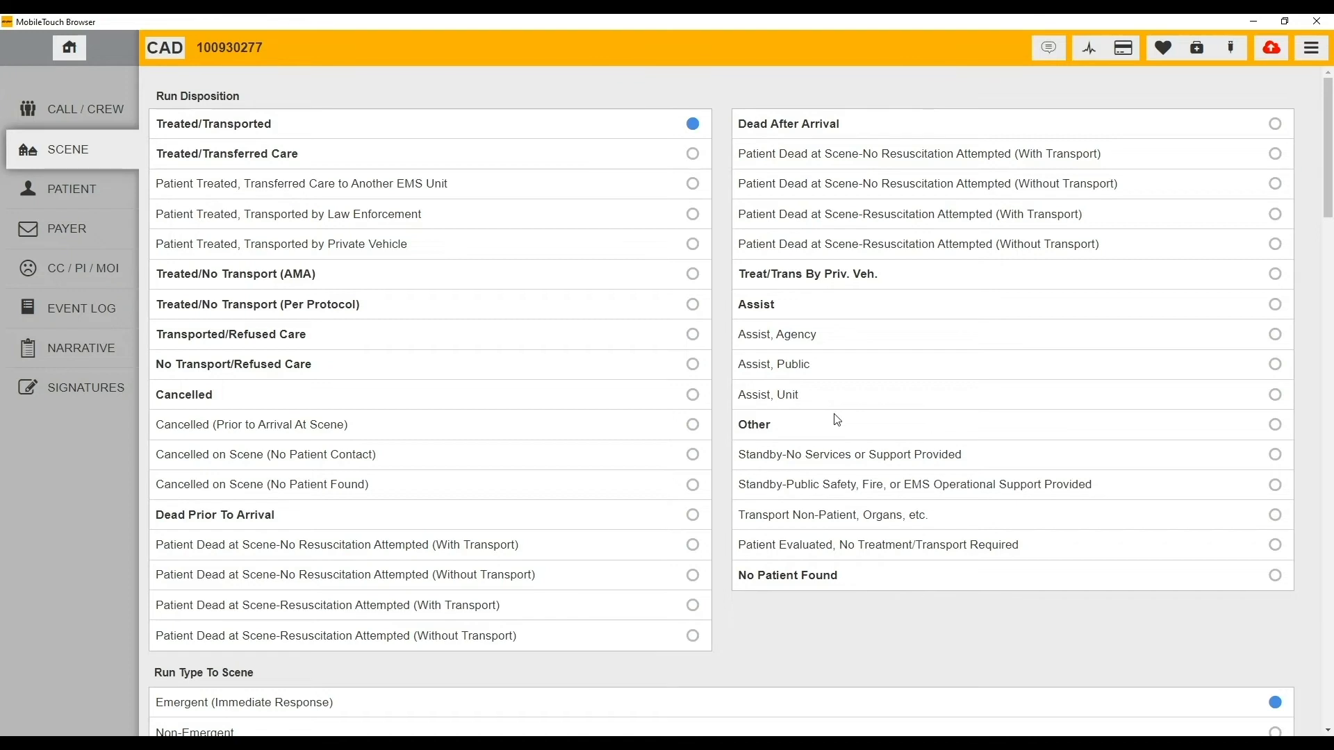
# - Try the Cancelled and Treated/Transferred Care dispositions, then settle on Treated/Transported
pyautogui.scroll(-2, 837, 419)
pyautogui.scroll(2, 837, 420)
pyautogui.click(590, 408)
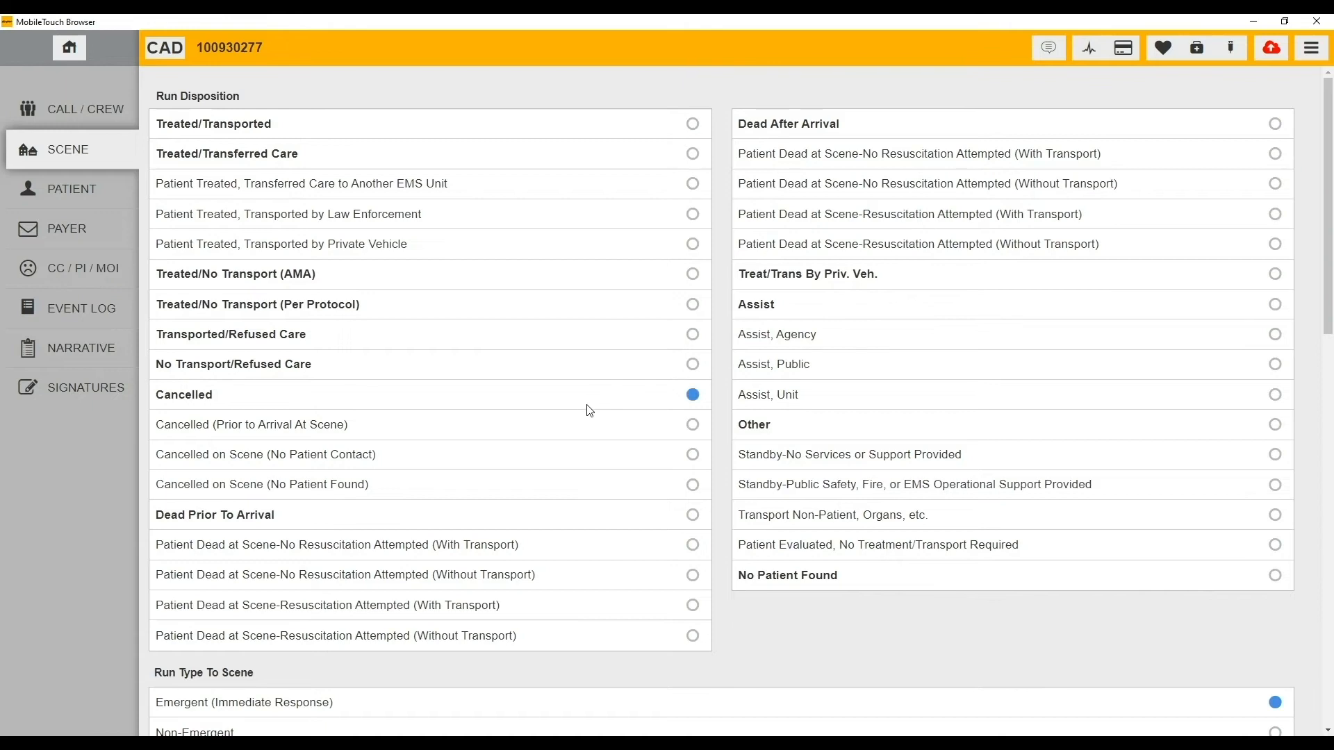
pyautogui.click(589, 422)
pyautogui.click(429, 155)
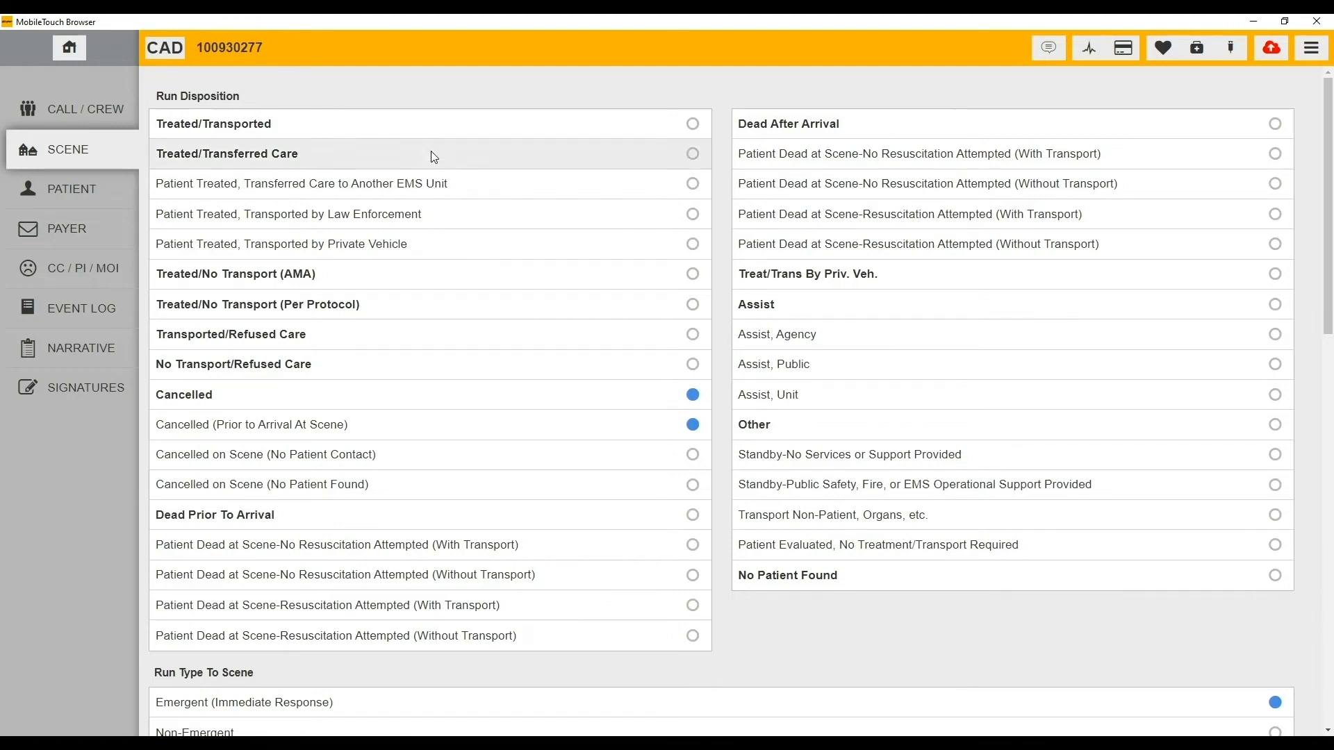
pyautogui.click(433, 187)
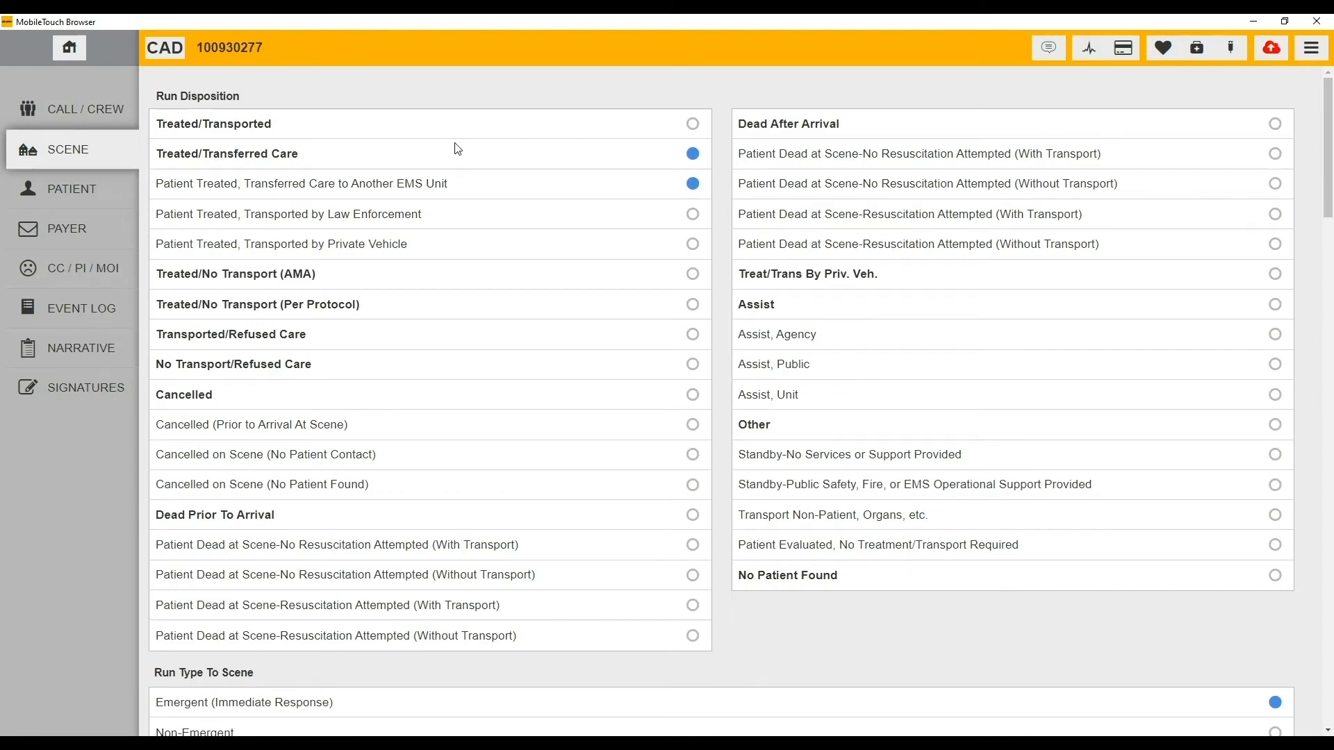
pyautogui.click(443, 124)
# - Scroll through the rest of the Scene form and go to the Patient page
pyautogui.scroll(-5, 537, 360)
pyautogui.scroll(-15, 538, 360)
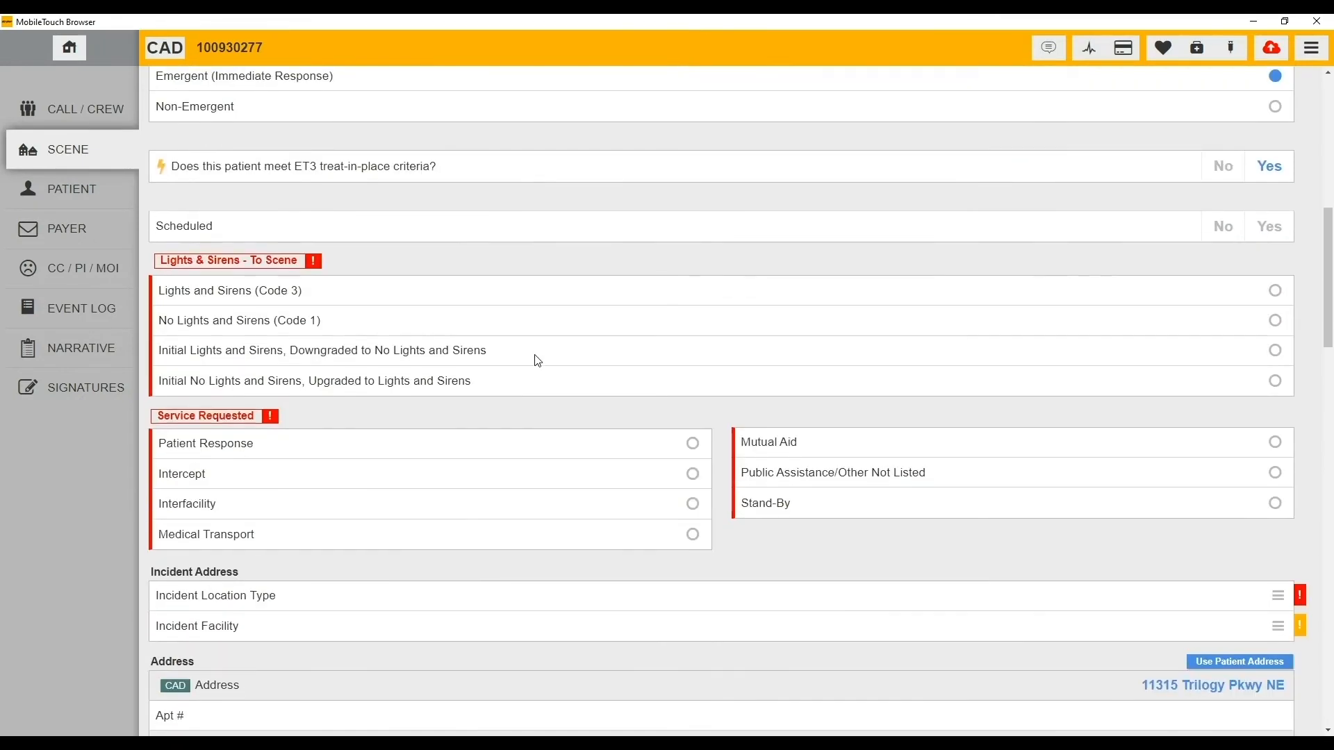
pyautogui.scroll(-1, 536, 355)
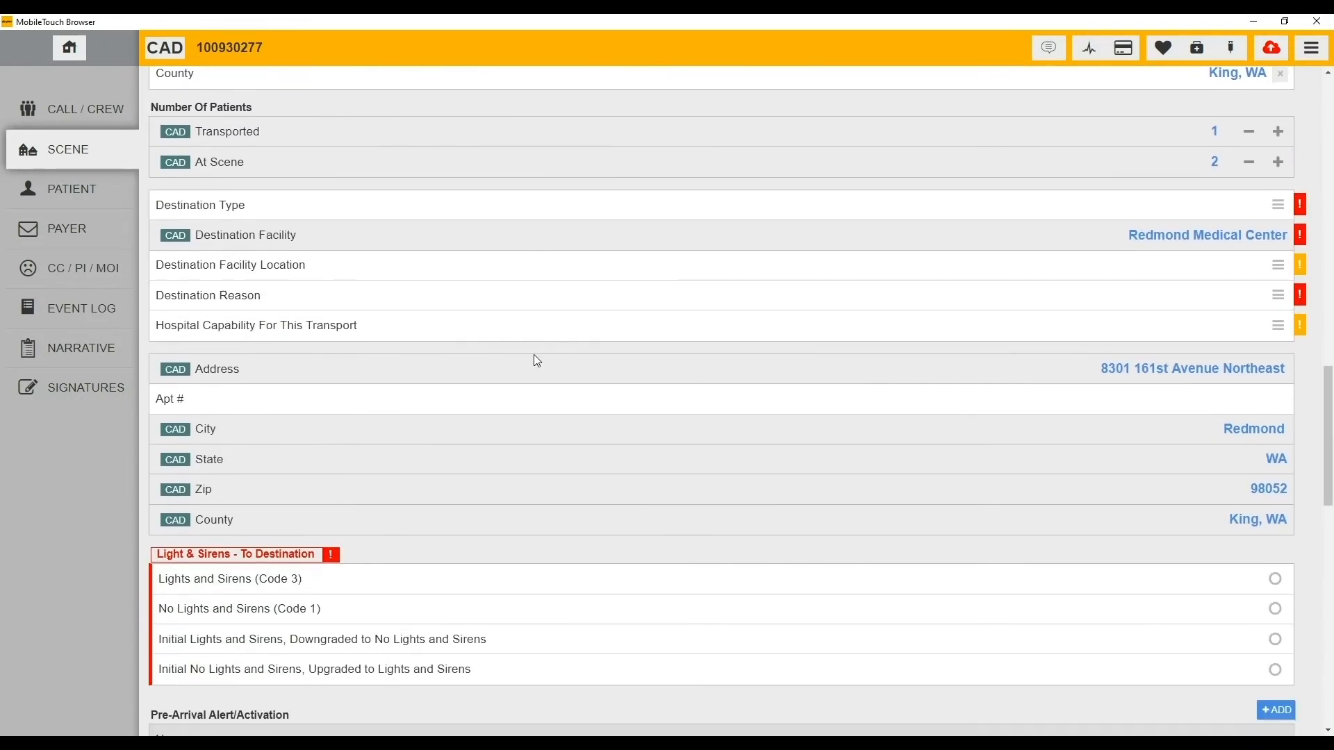
pyautogui.click(98, 186)
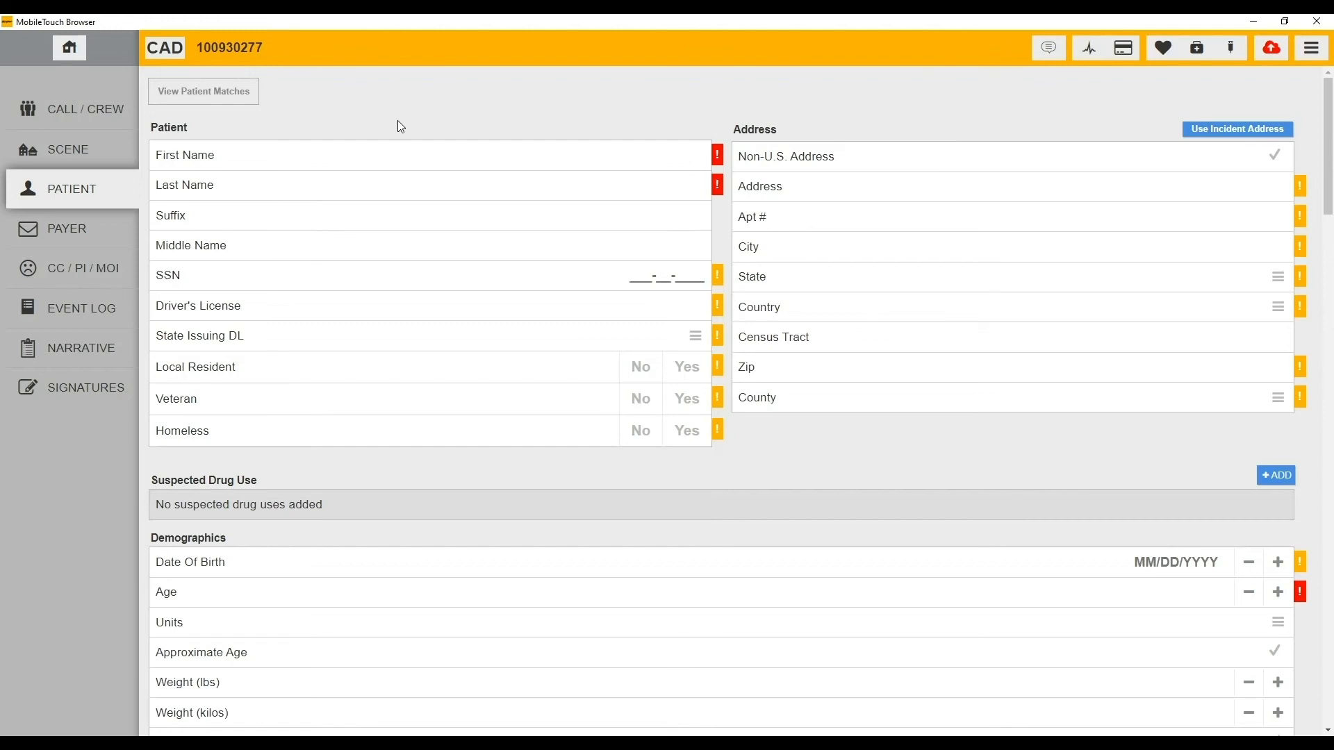
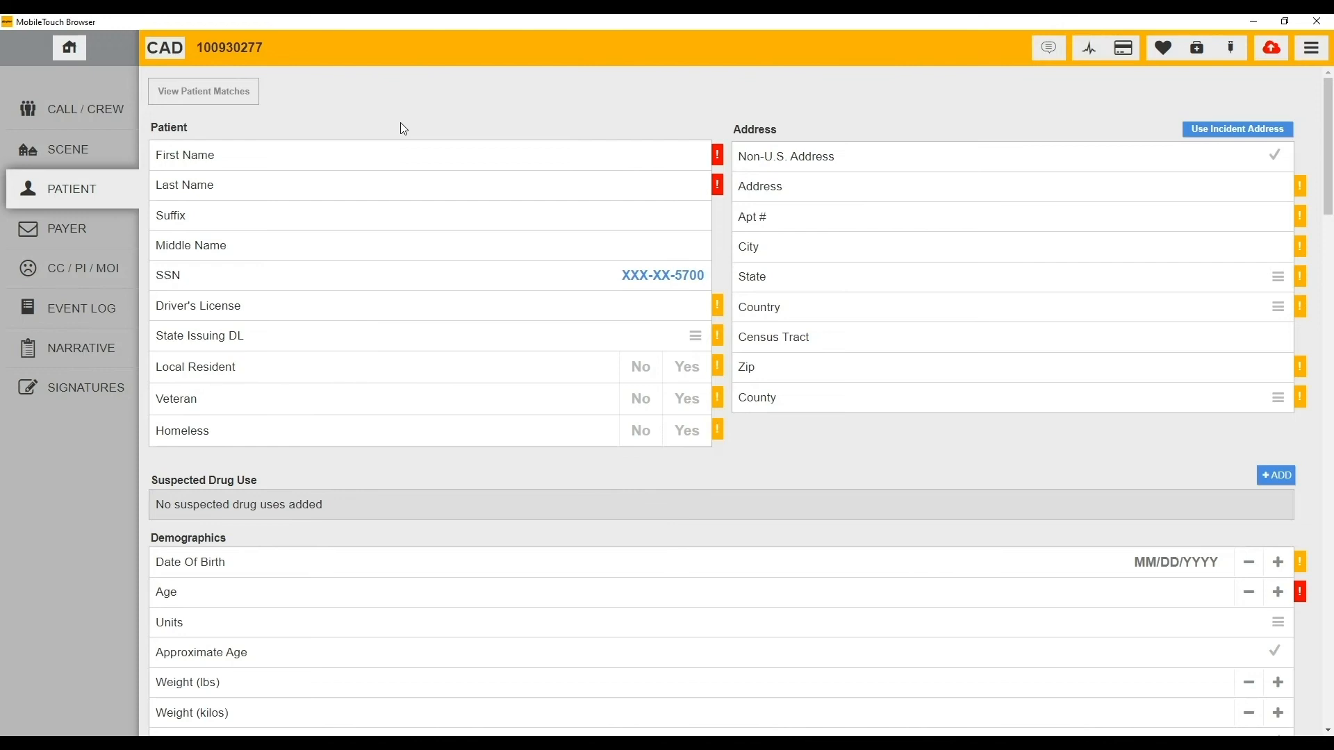
# - Look up the patient by SSN, pick the match, and import its demographics including gender
pyautogui.click(210, 95)
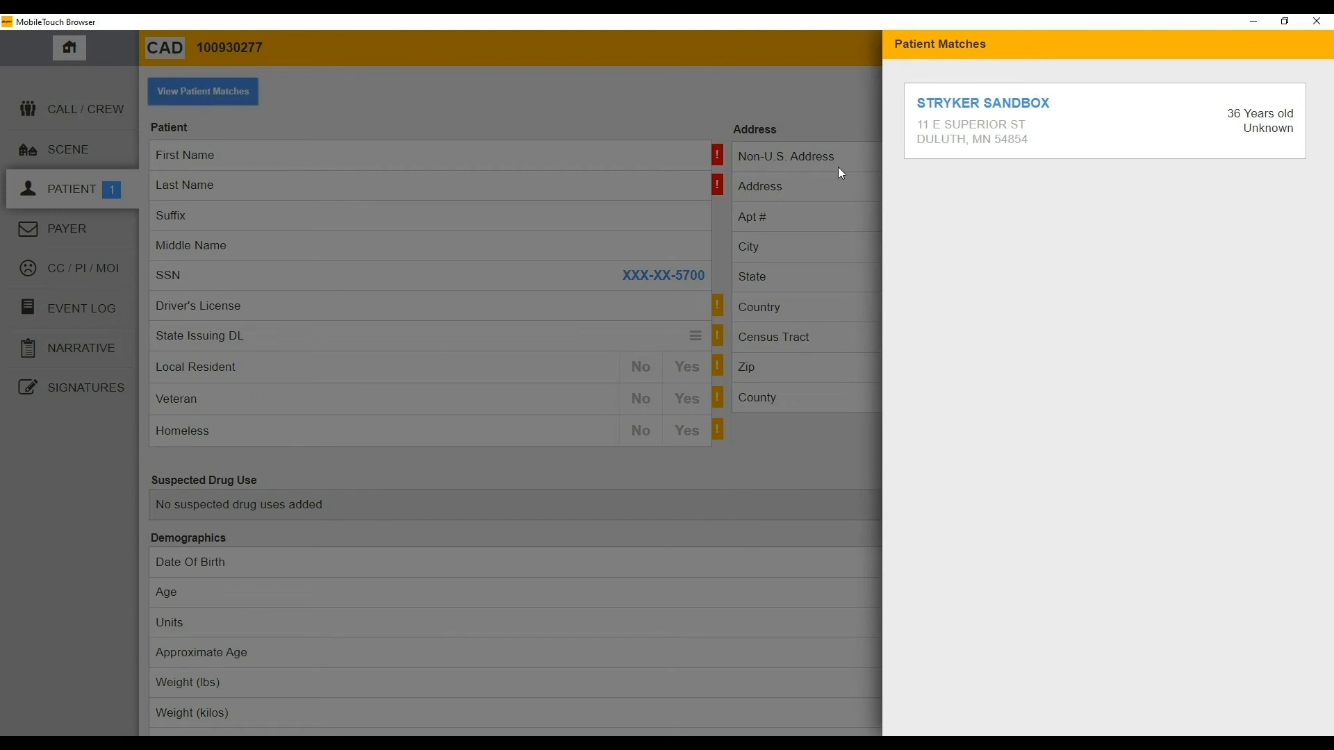
pyautogui.click(998, 136)
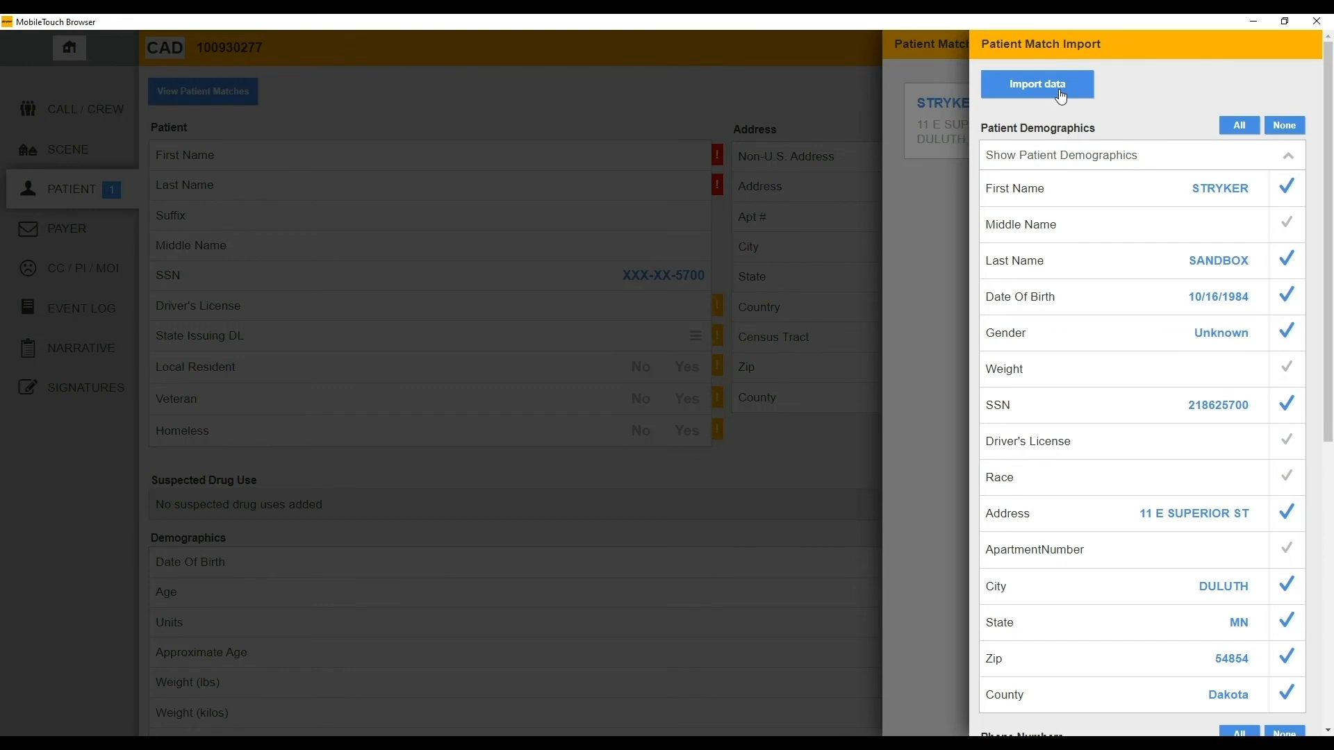
pyautogui.click(1128, 347)
pyautogui.click(1128, 352)
pyautogui.click(1036, 84)
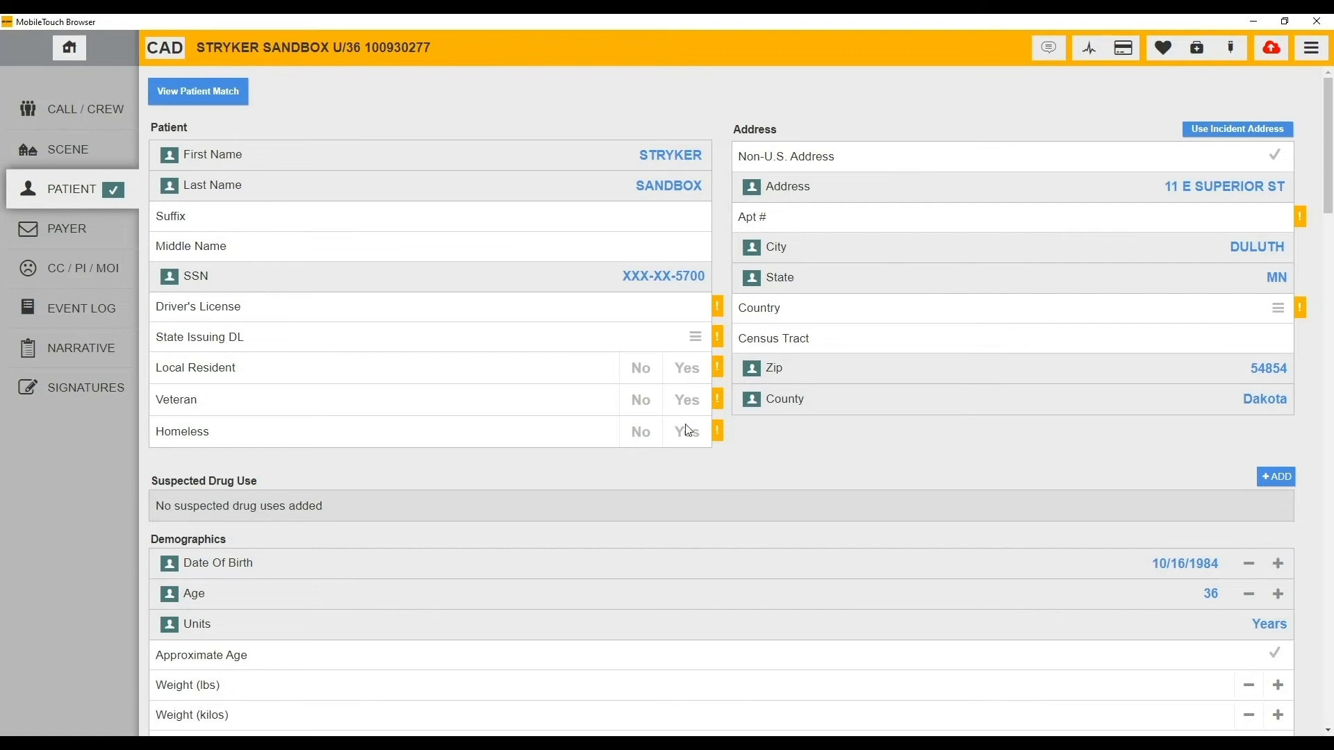
pyautogui.click(76, 228)
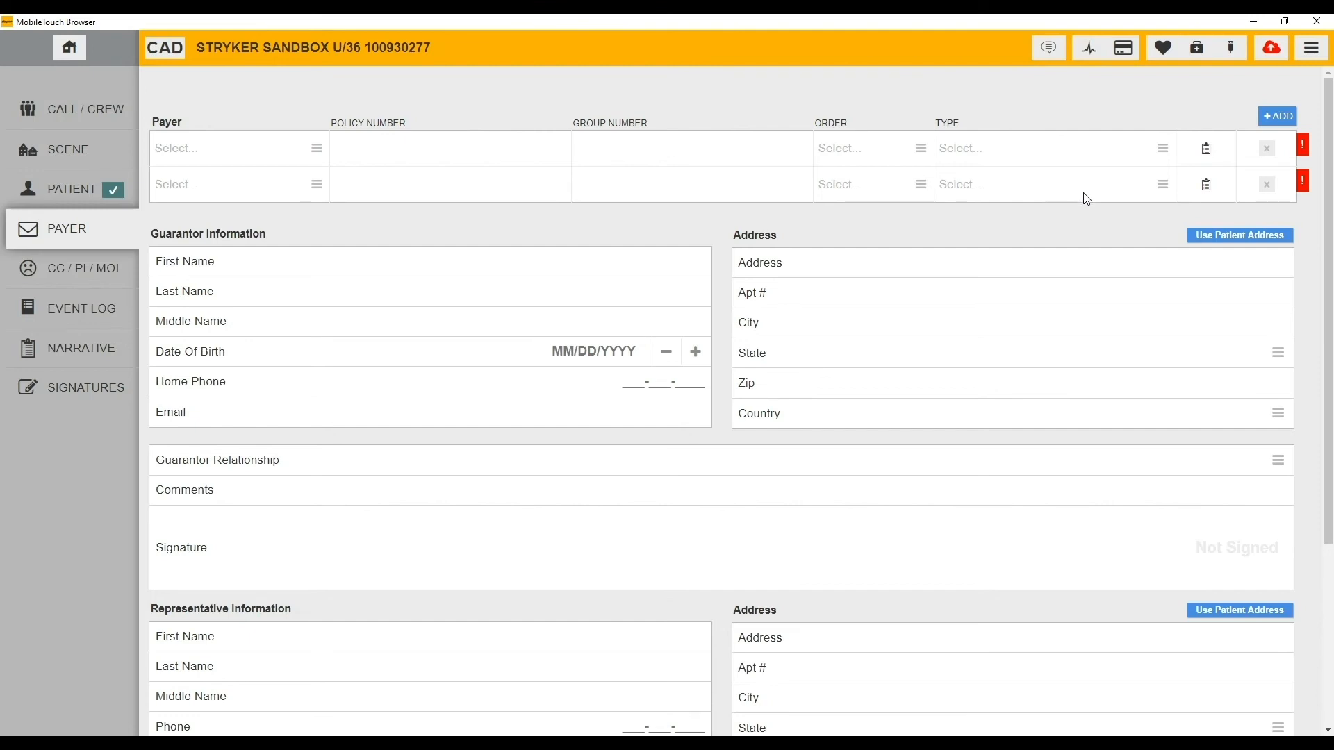
# - Add a third payer row, view and close the second payer's details, then go to CC / PI / MOI
pyautogui.click(1282, 118)
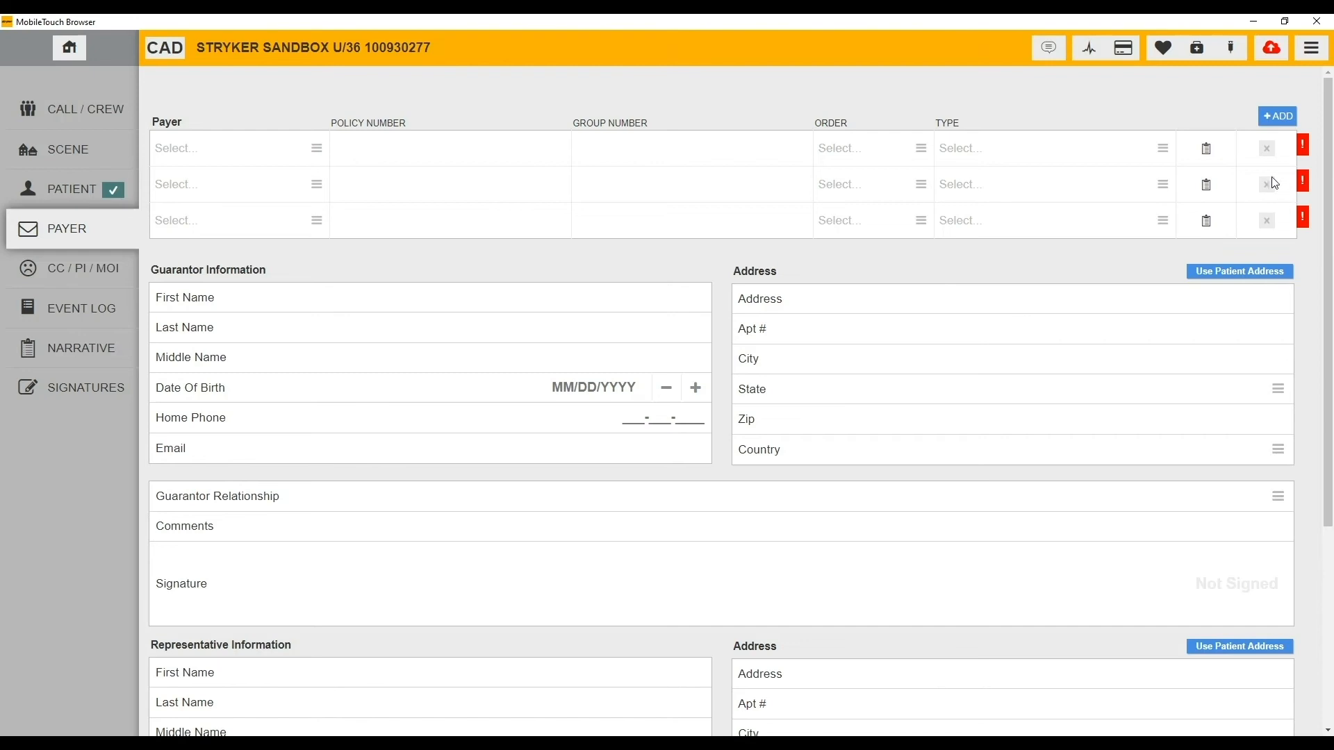
pyautogui.click(1208, 188)
pyautogui.scroll(-1, 1033, 277)
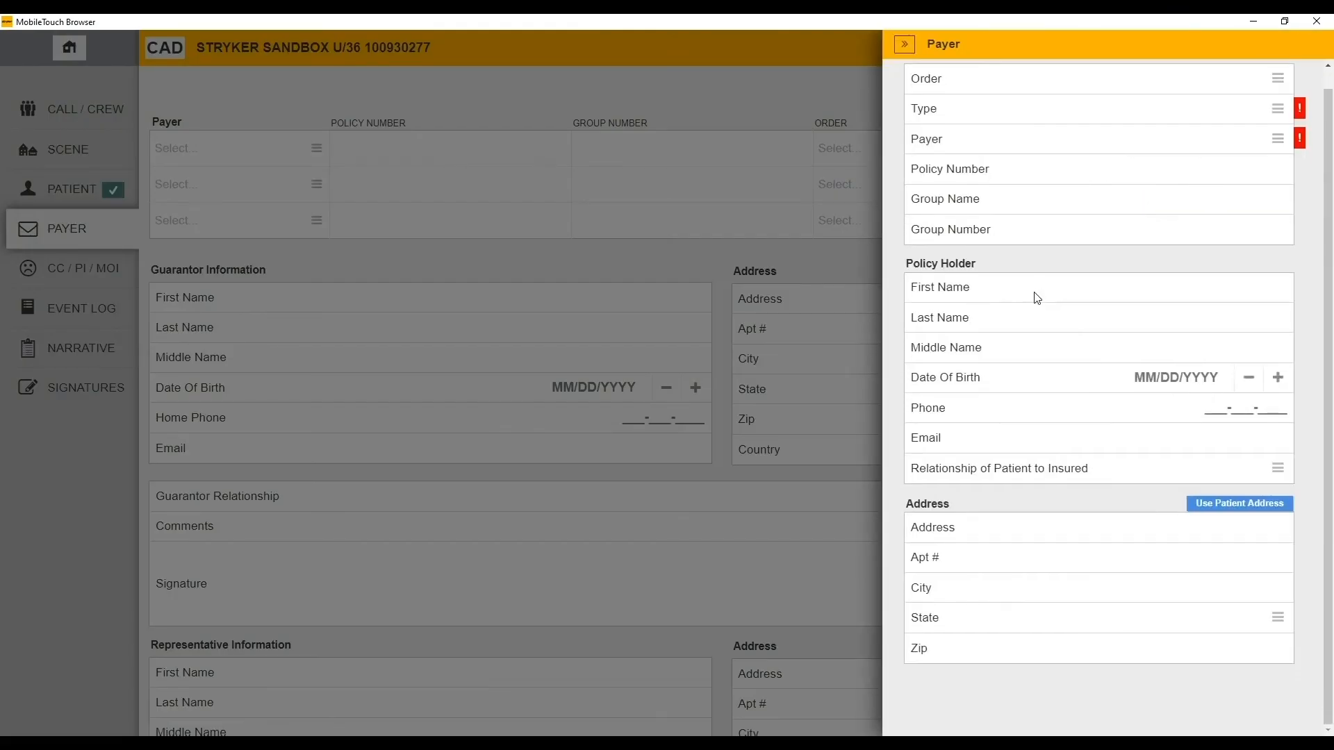
pyautogui.click(679, 358)
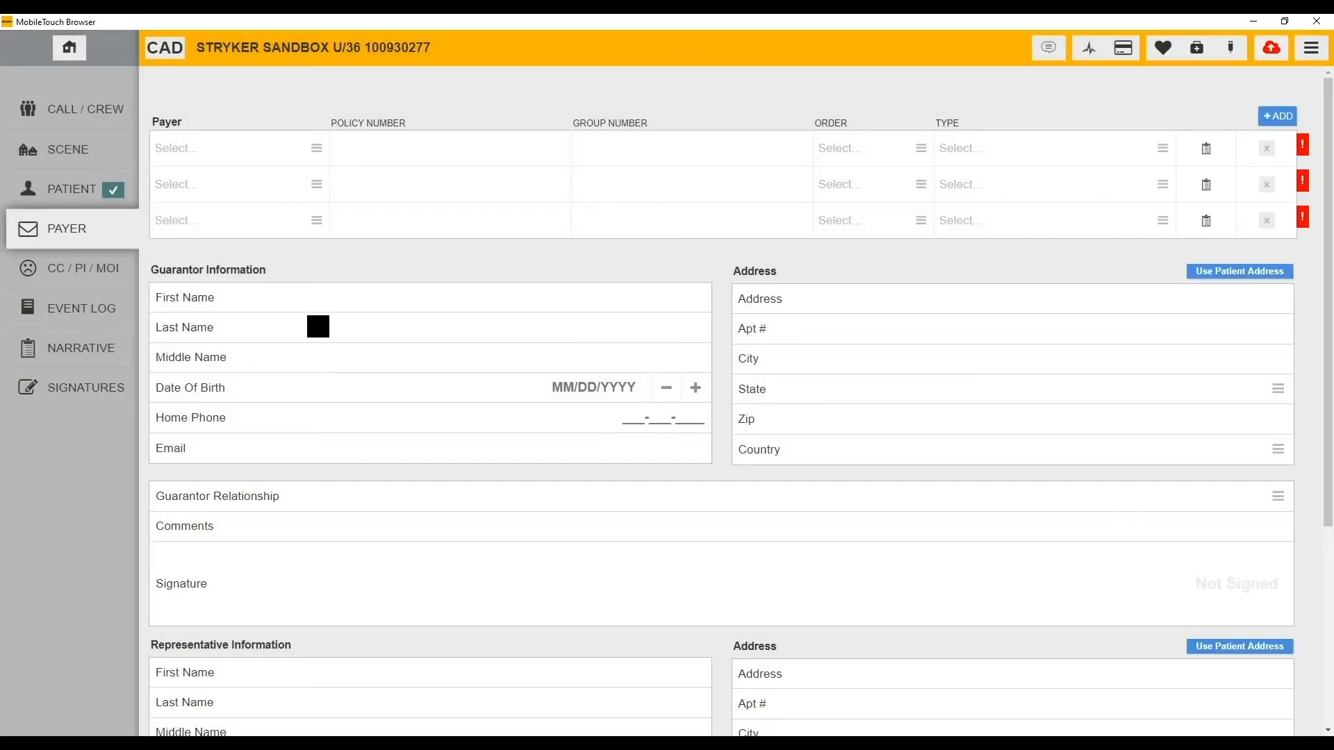
pyautogui.click(73, 267)
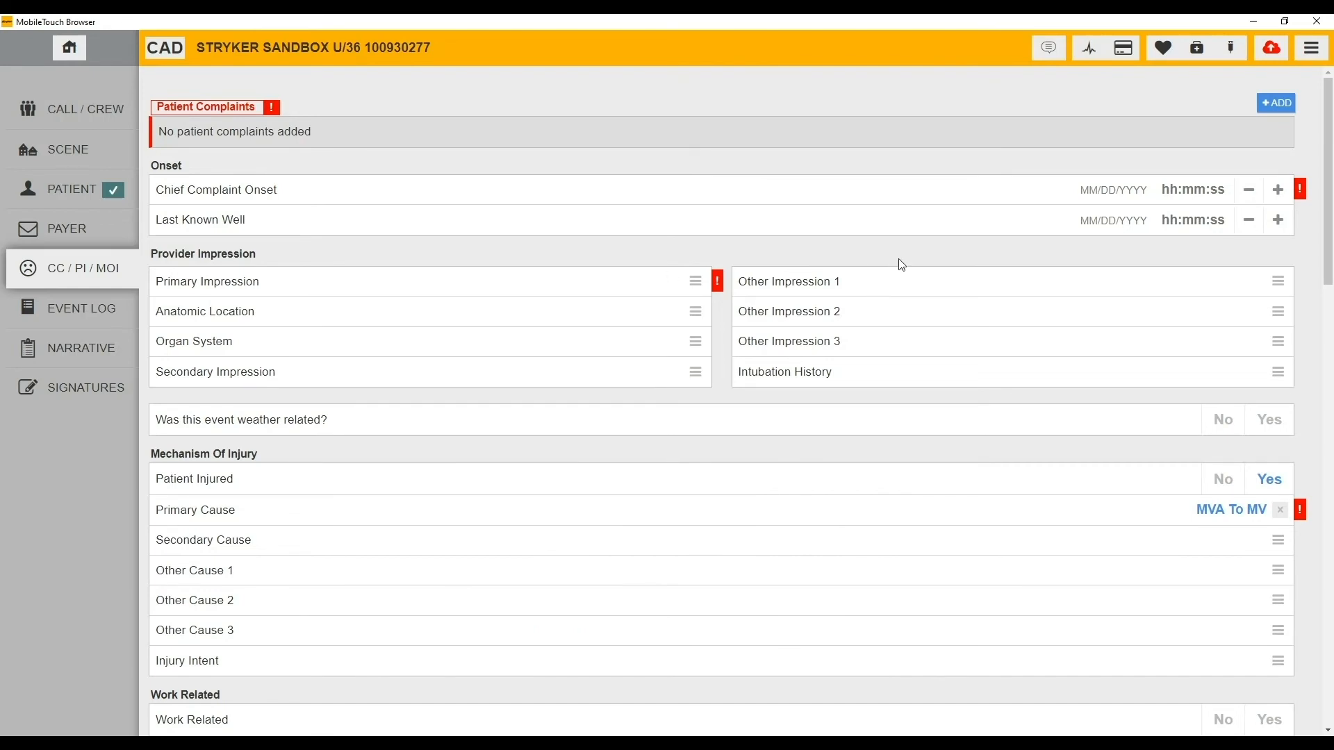
# - Add two blank Complaint Type rows under Patient Complaints
pyautogui.click(1275, 103)
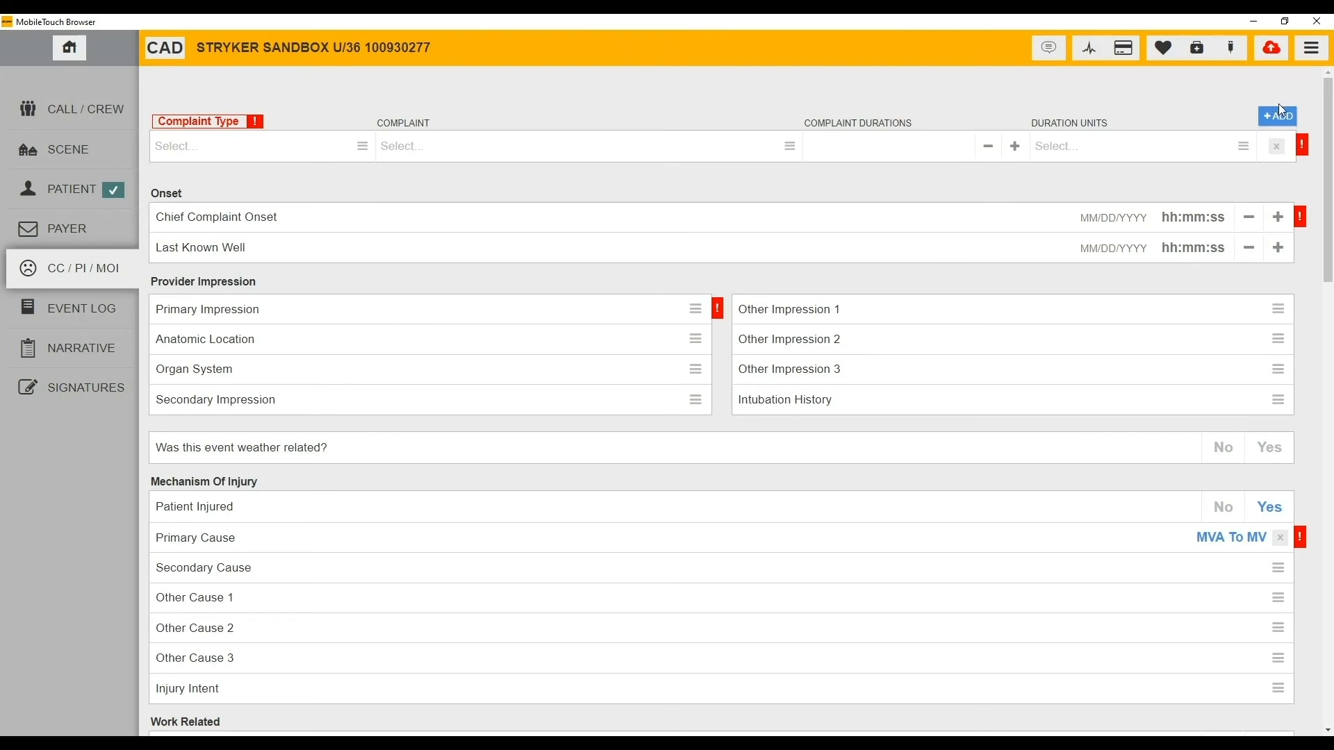
pyautogui.click(1280, 109)
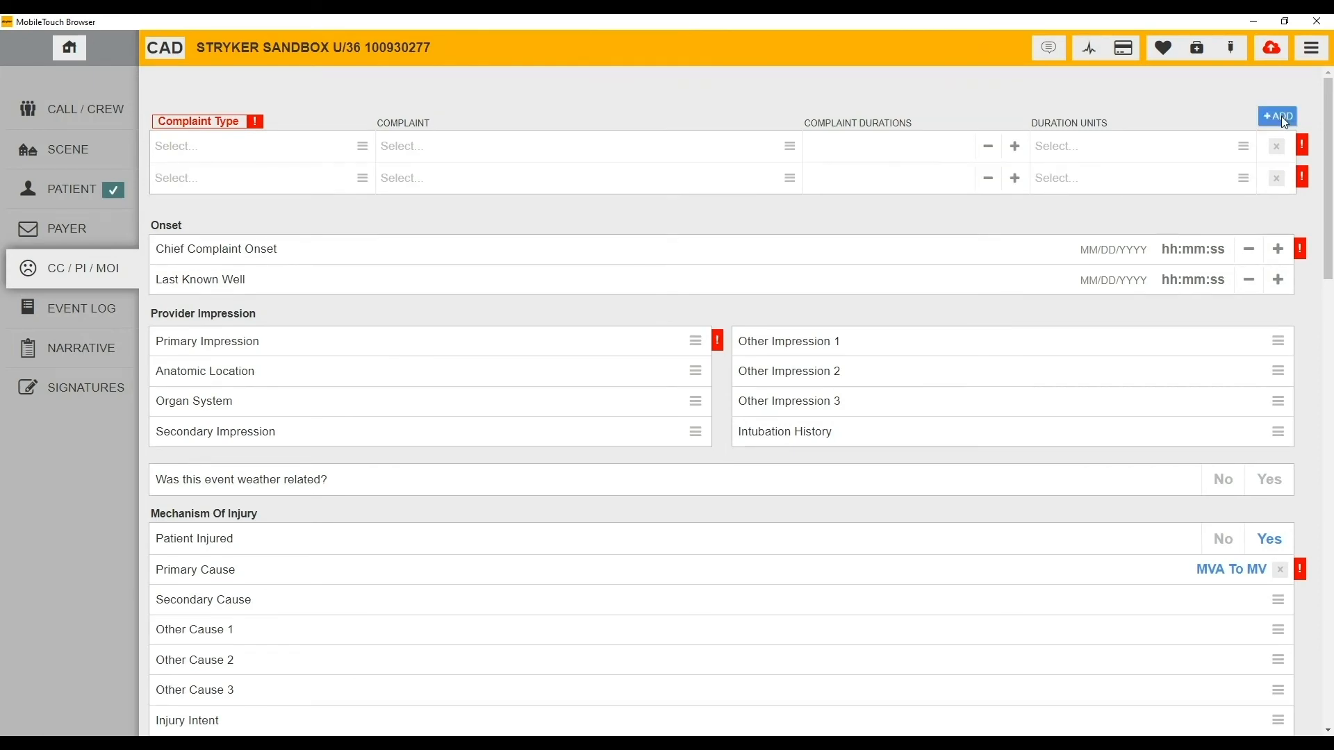
# - Set the Primary Impression to Trauma Injury from the picker list
pyautogui.click(623, 348)
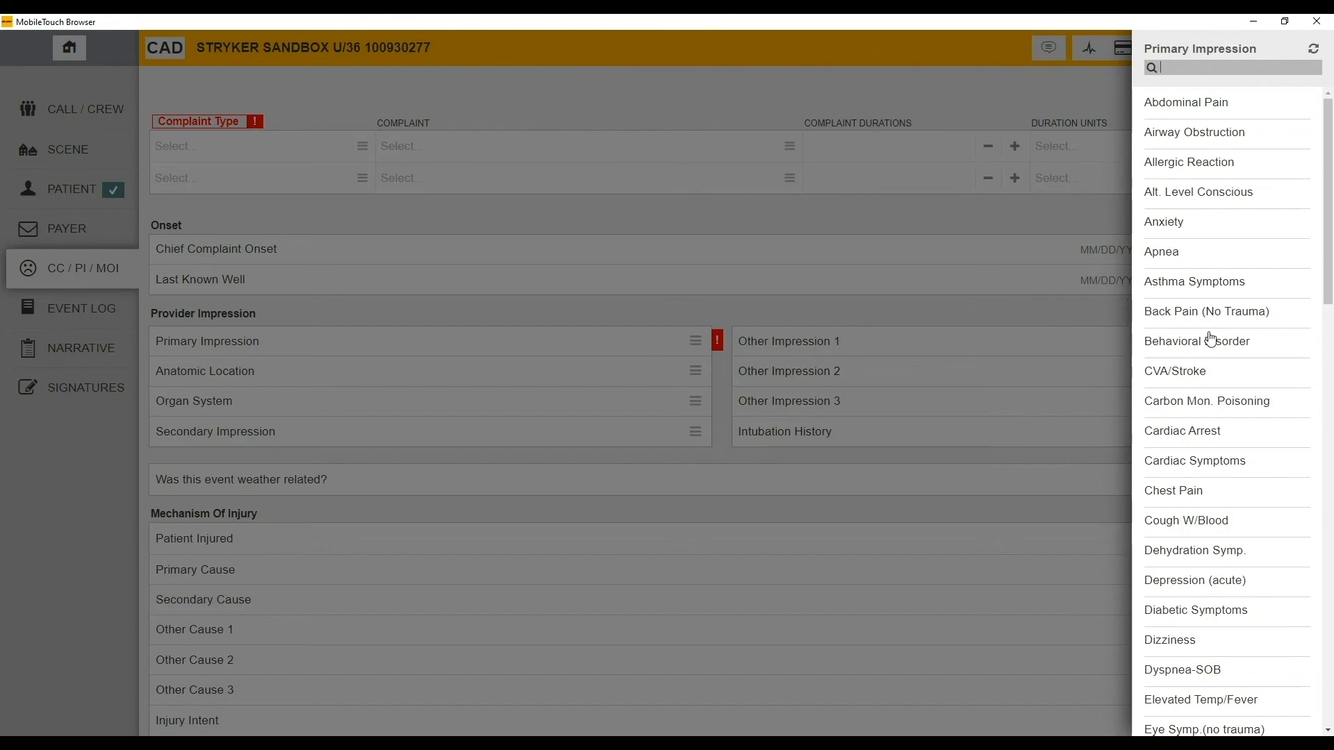
pyautogui.scroll(-1, 1287, 549)
pyautogui.scroll(-5, 1285, 550)
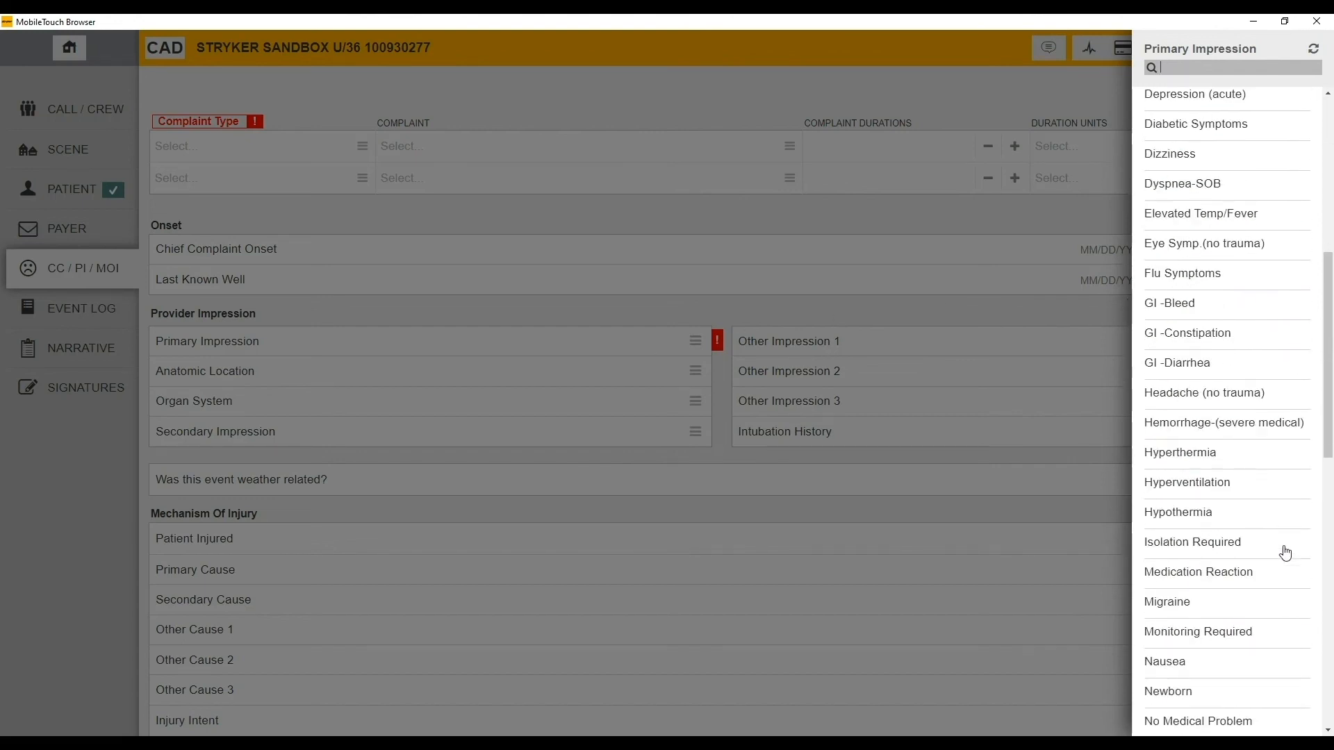
pyautogui.scroll(-10, 1272, 554)
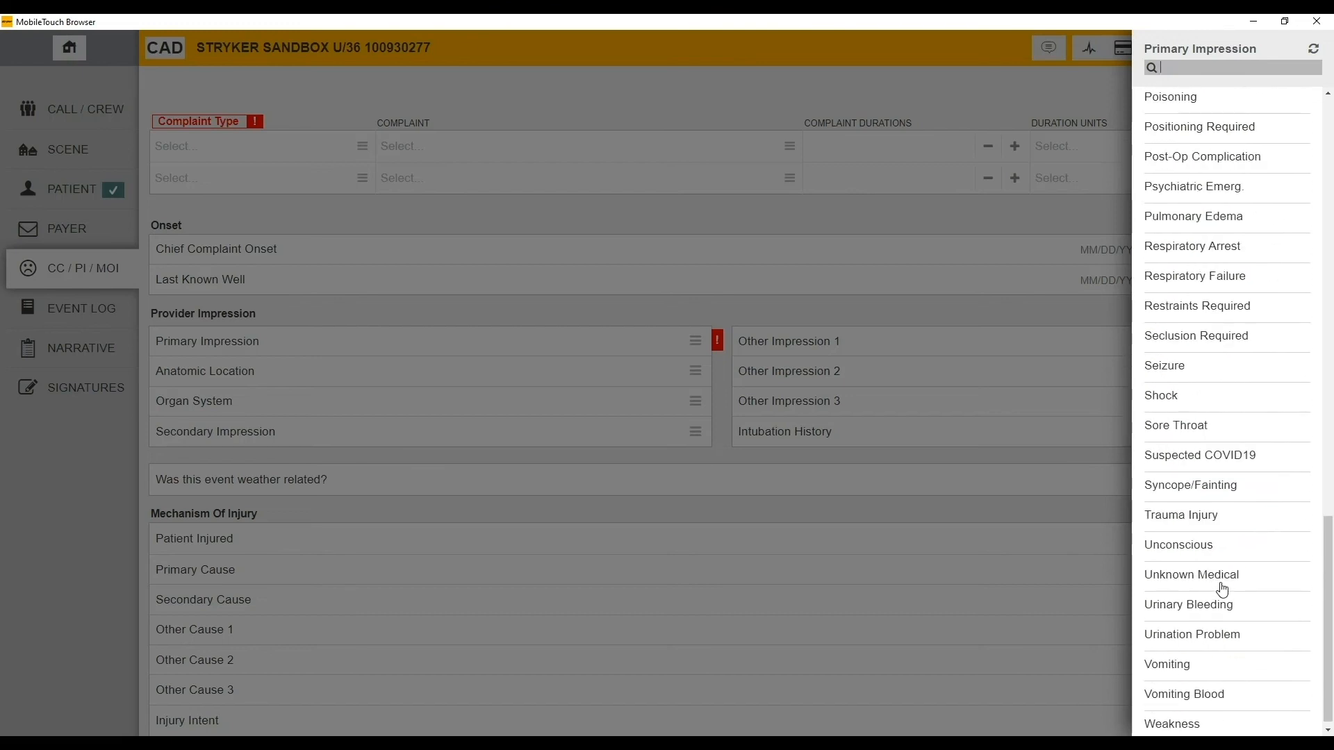
pyautogui.click(1200, 526)
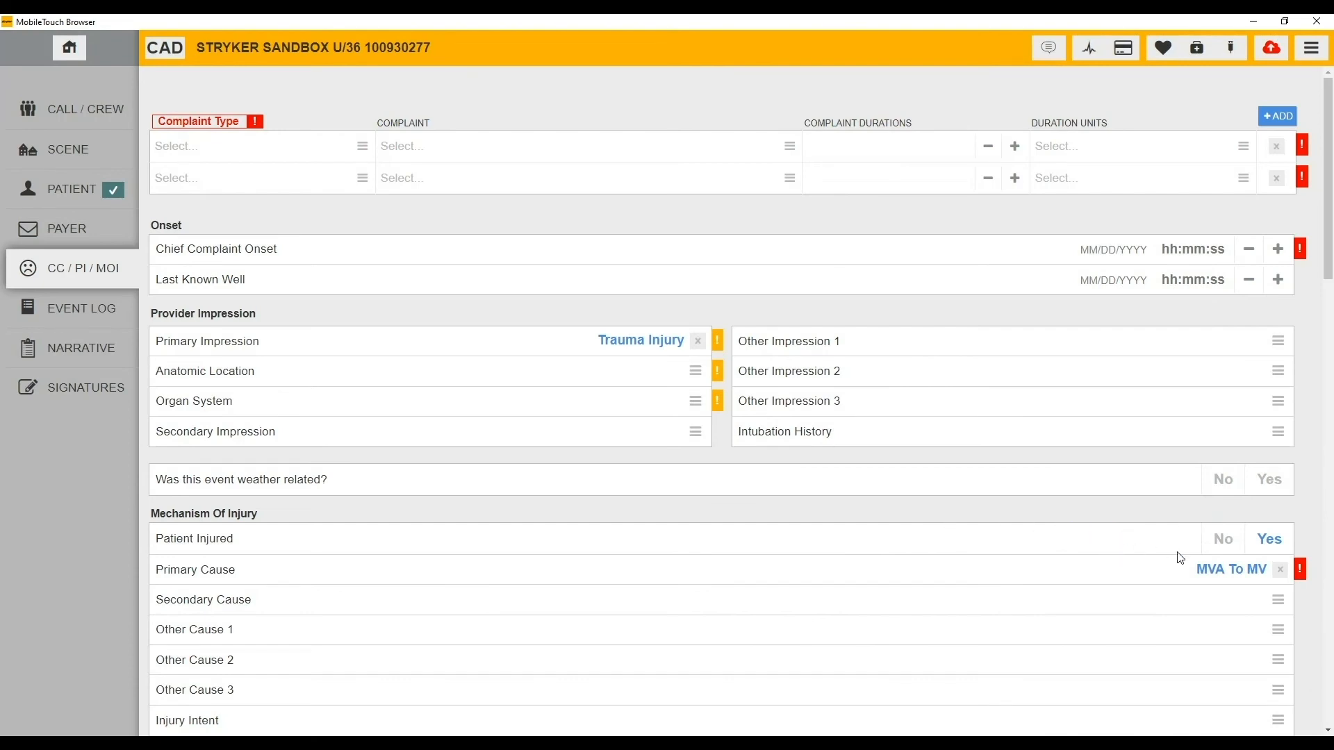
# - Scroll down through the injury and mechanism-of-injury sections and back up
pyautogui.scroll(-3, 1098, 580)
pyautogui.scroll(-3, 1095, 581)
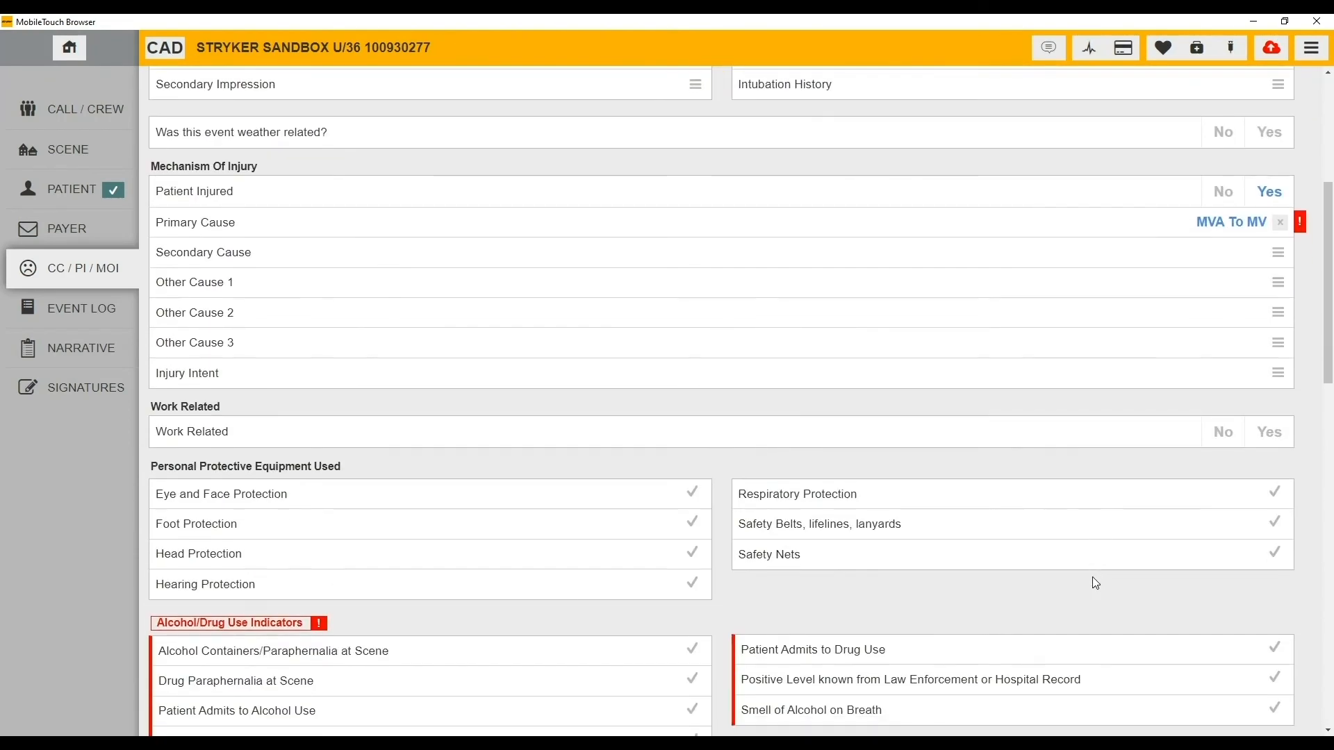
pyautogui.scroll(-2, 1055, 598)
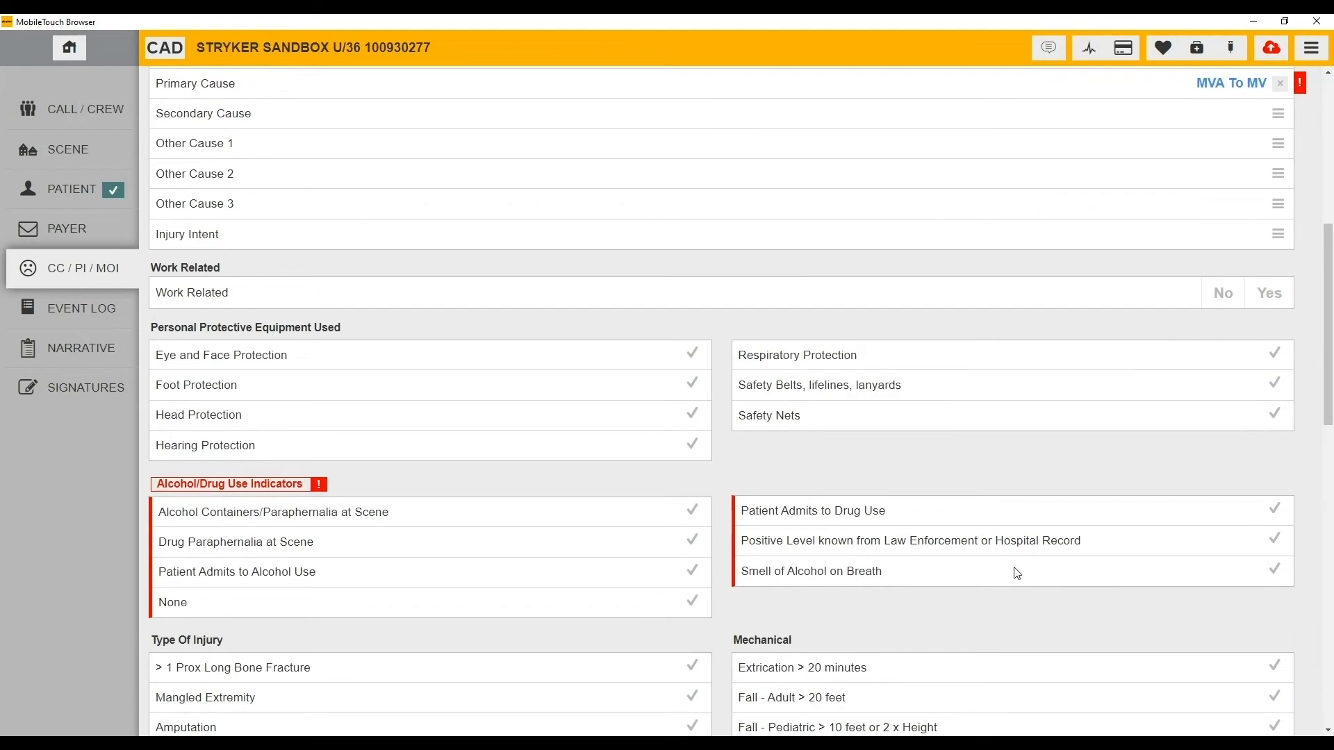
pyautogui.scroll(-4, 1016, 560)
pyautogui.scroll(-3, 1016, 560)
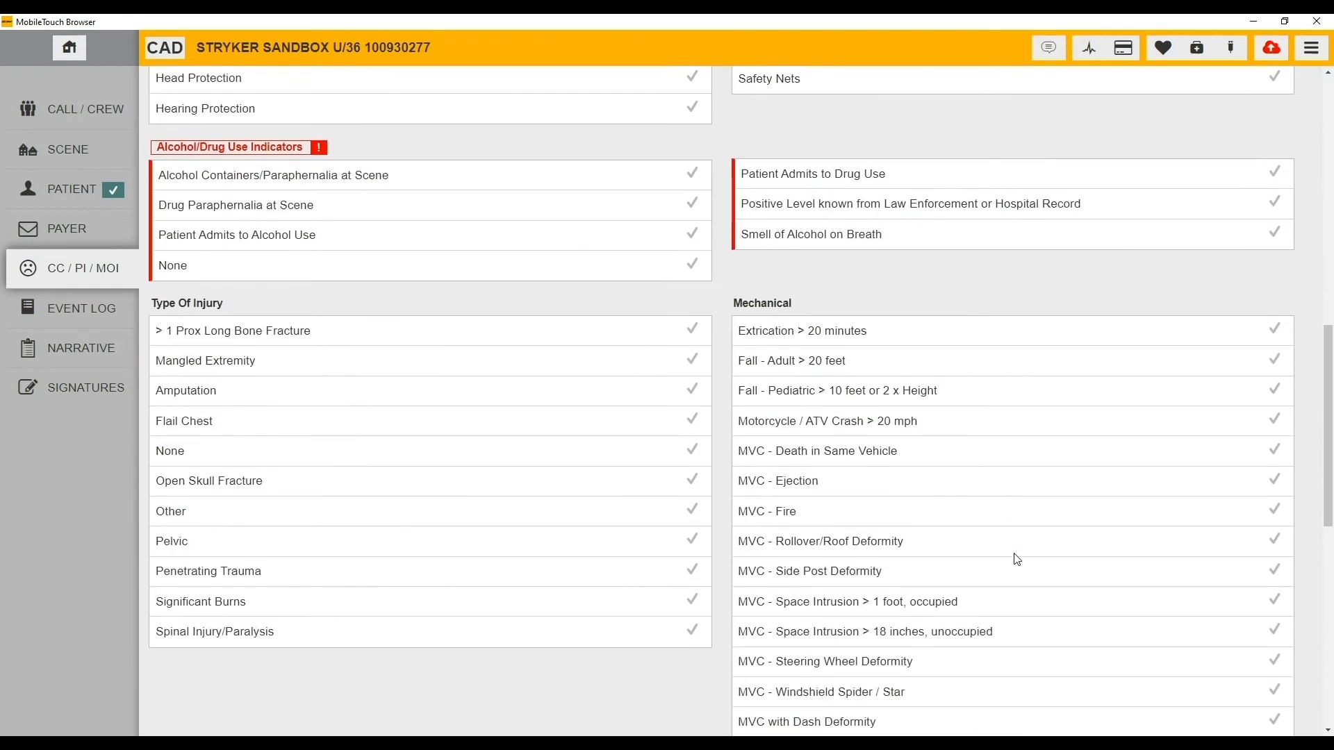
pyautogui.scroll(-4, 1022, 563)
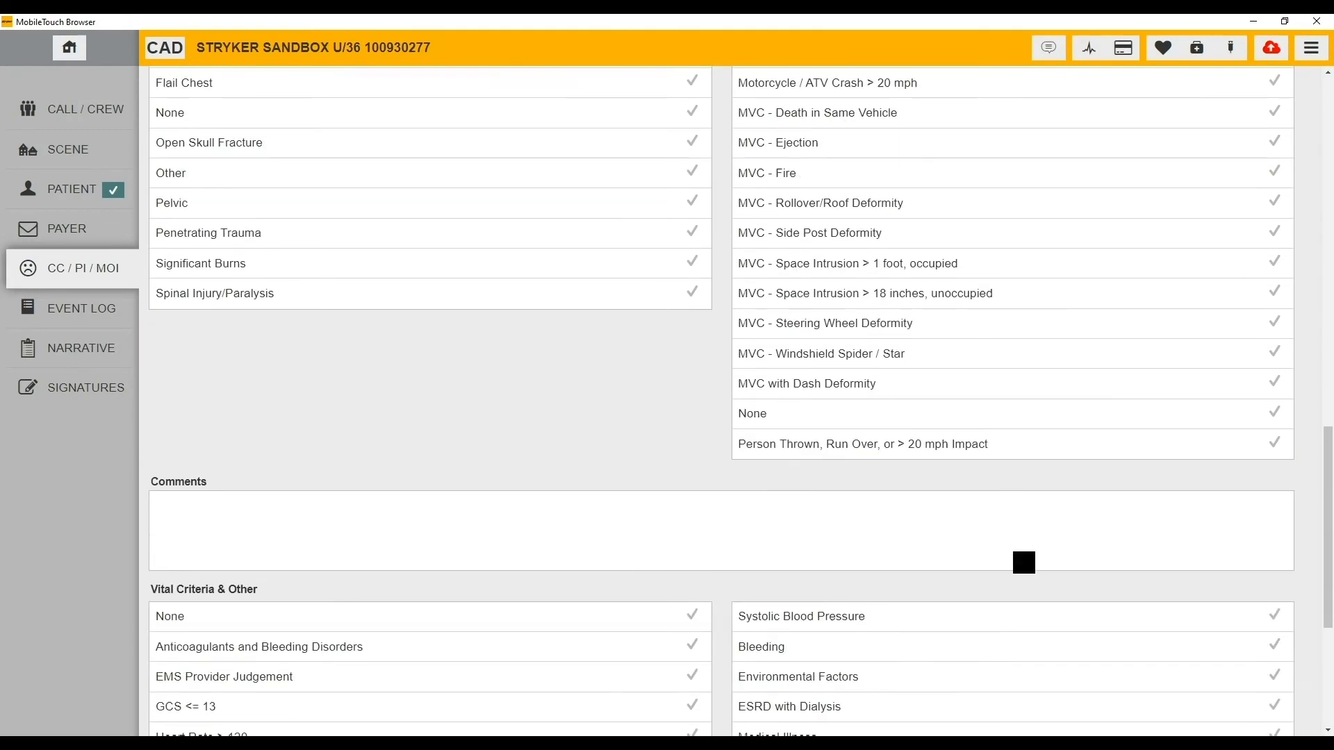
pyautogui.scroll(16, 1020, 567)
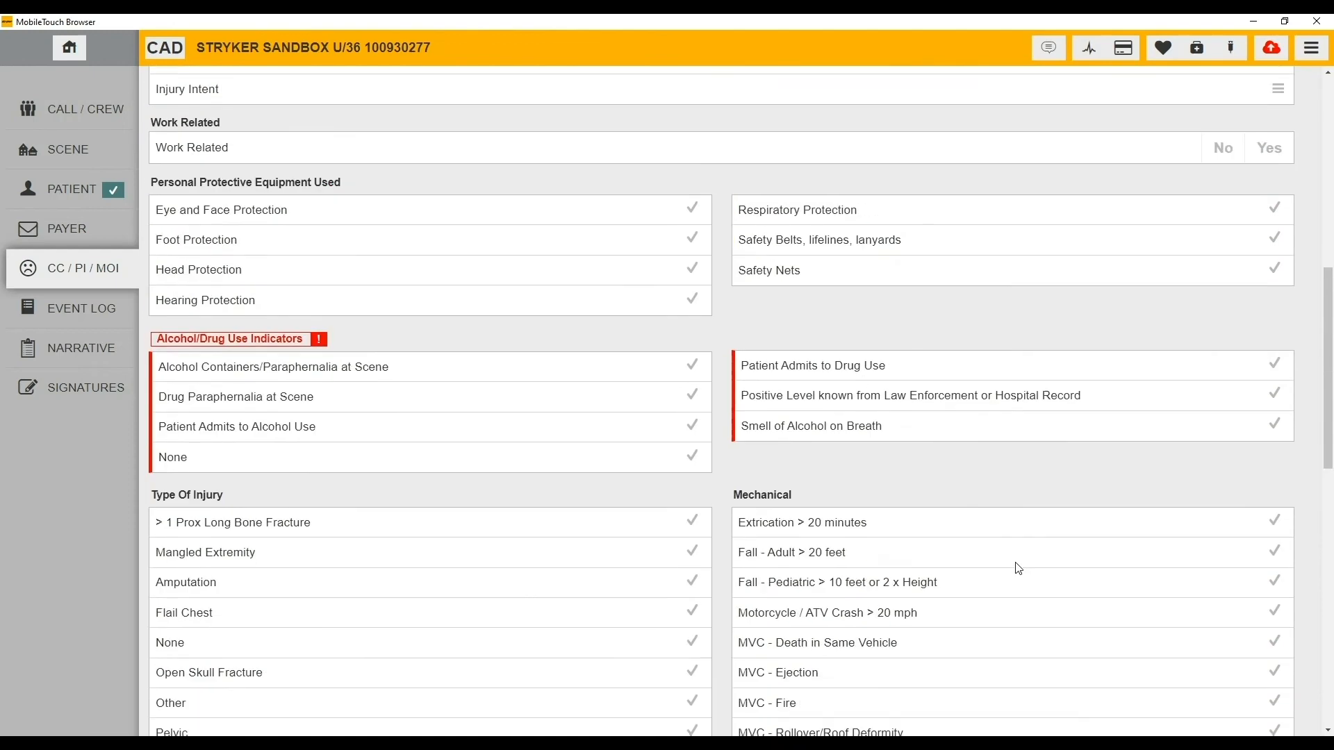
pyautogui.scroll(2, 1018, 568)
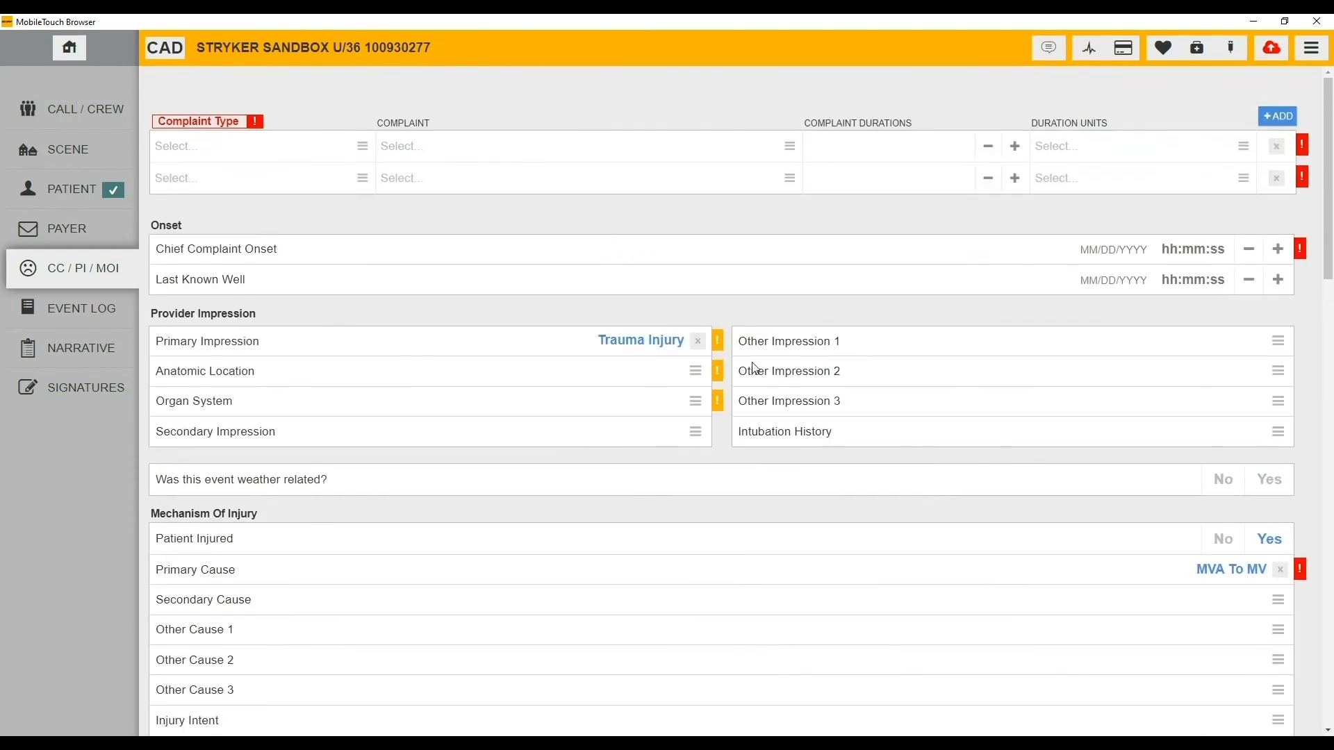
# - Replace the Trauma Injury Primary Impression with Cardiac Arrest, then scroll to the resuscitation and AED sections
pyautogui.click(698, 341)
pyautogui.click(638, 345)
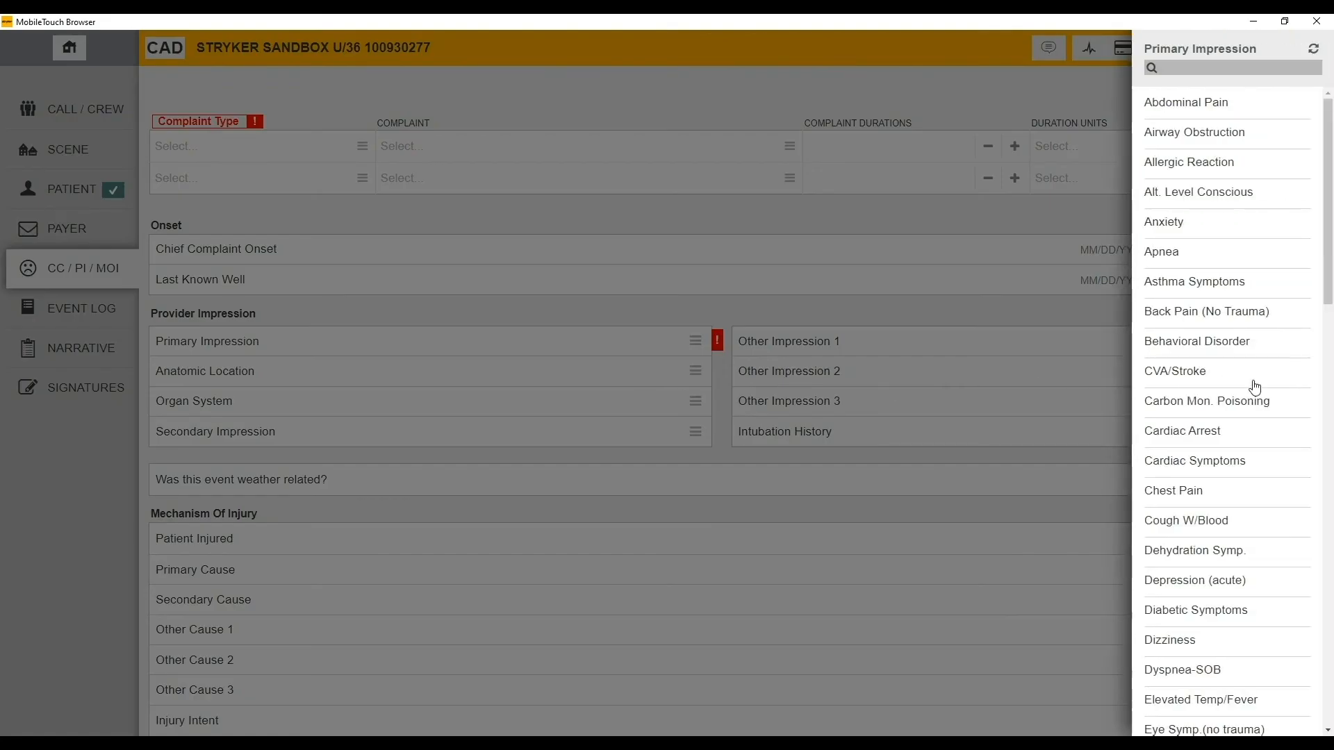
pyautogui.click(1227, 434)
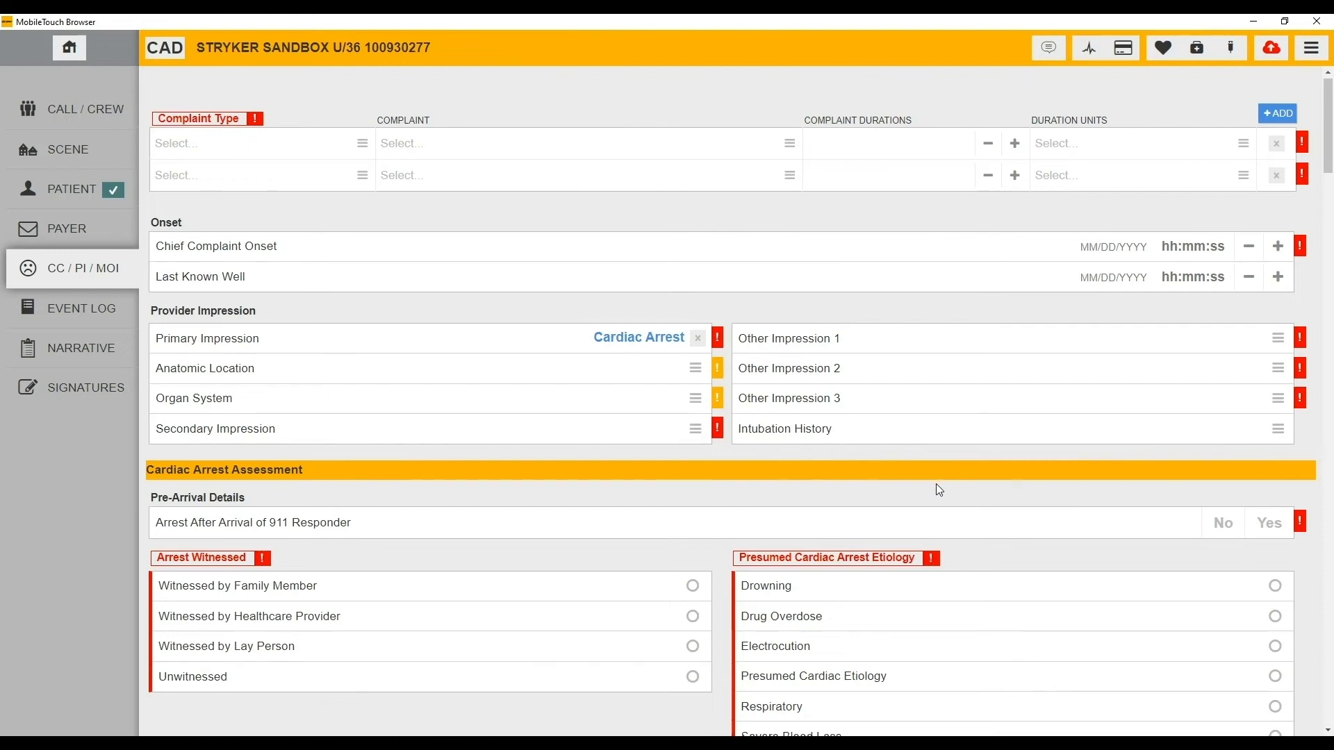
pyautogui.scroll(-10, 940, 491)
pyautogui.scroll(-5, 940, 490)
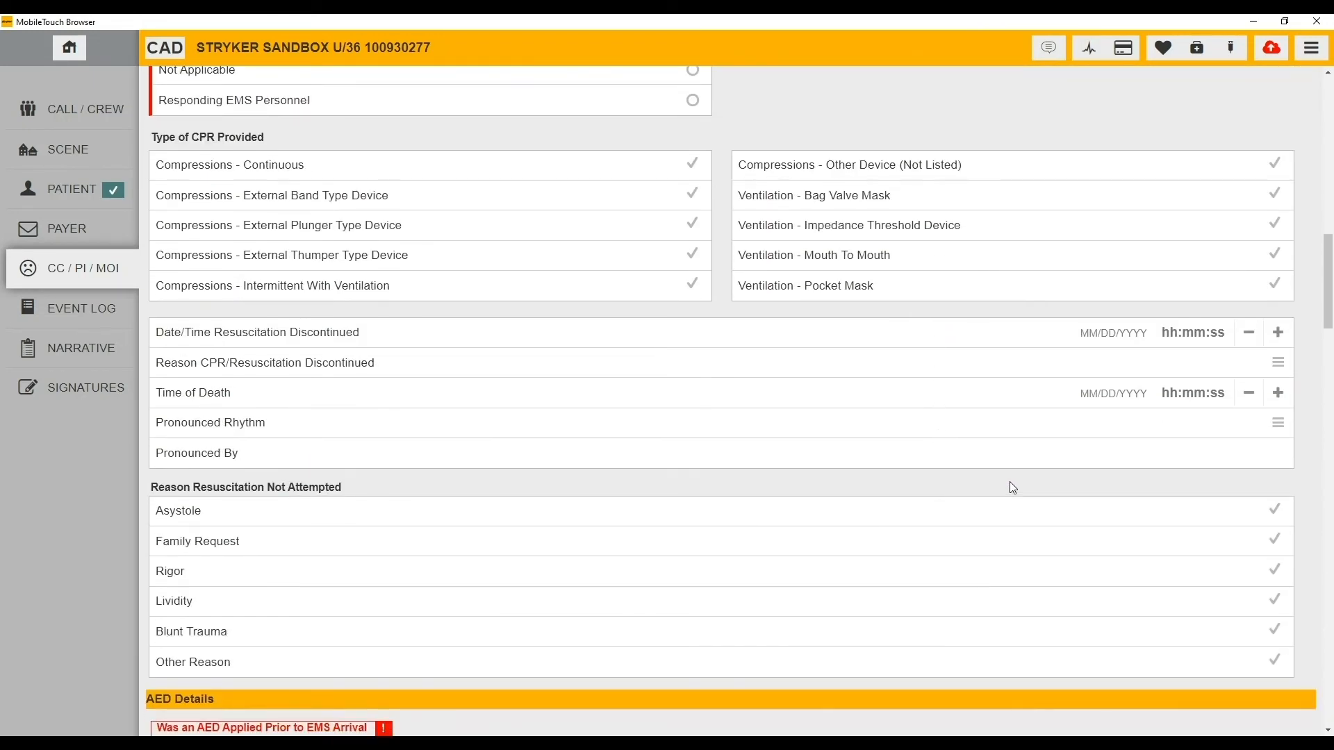
pyautogui.scroll(-9, 1041, 476)
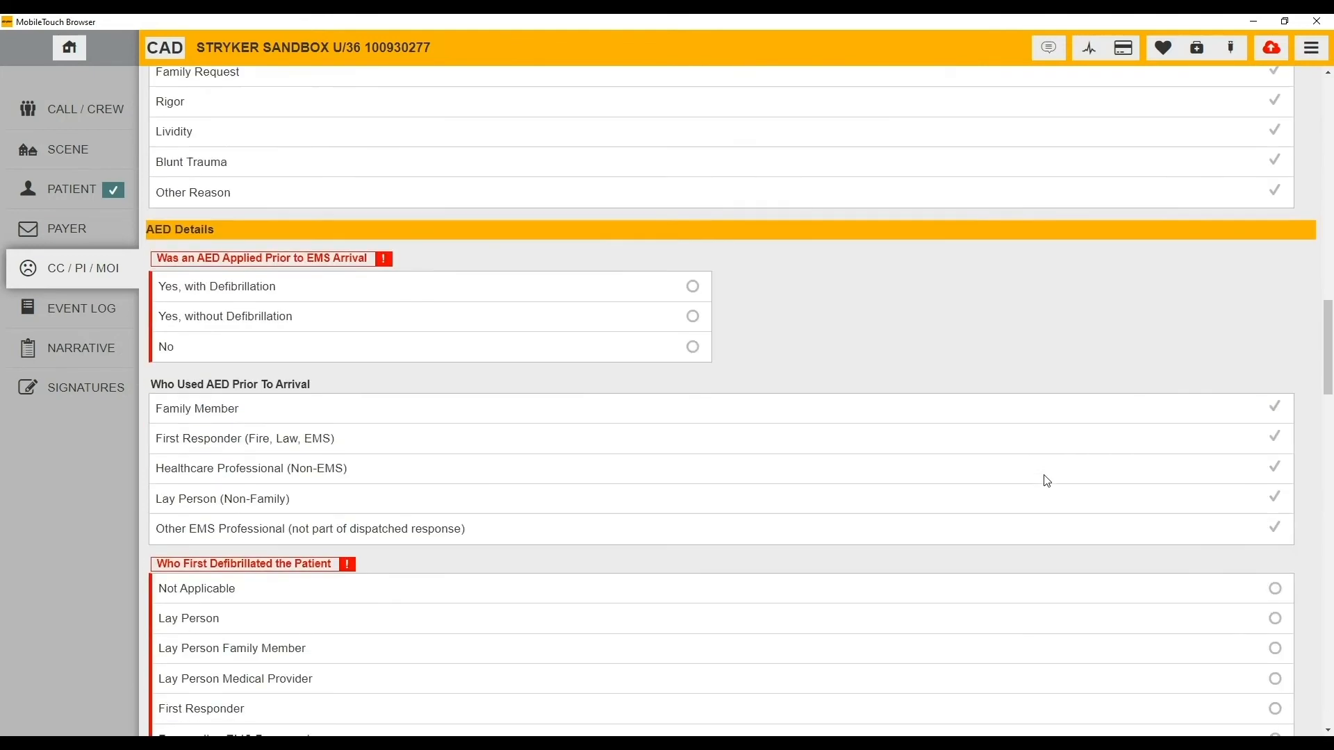
pyautogui.scroll(-9, 1046, 478)
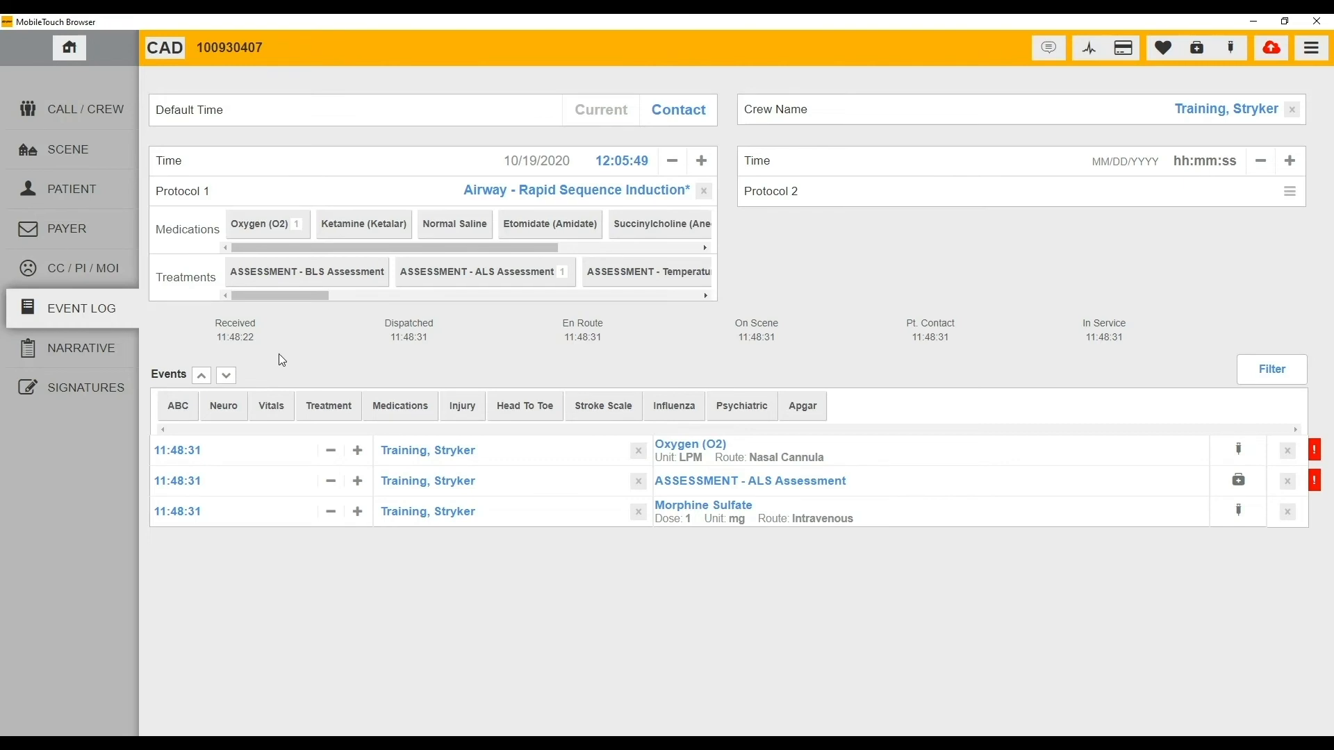
pyautogui.click(212, 381)
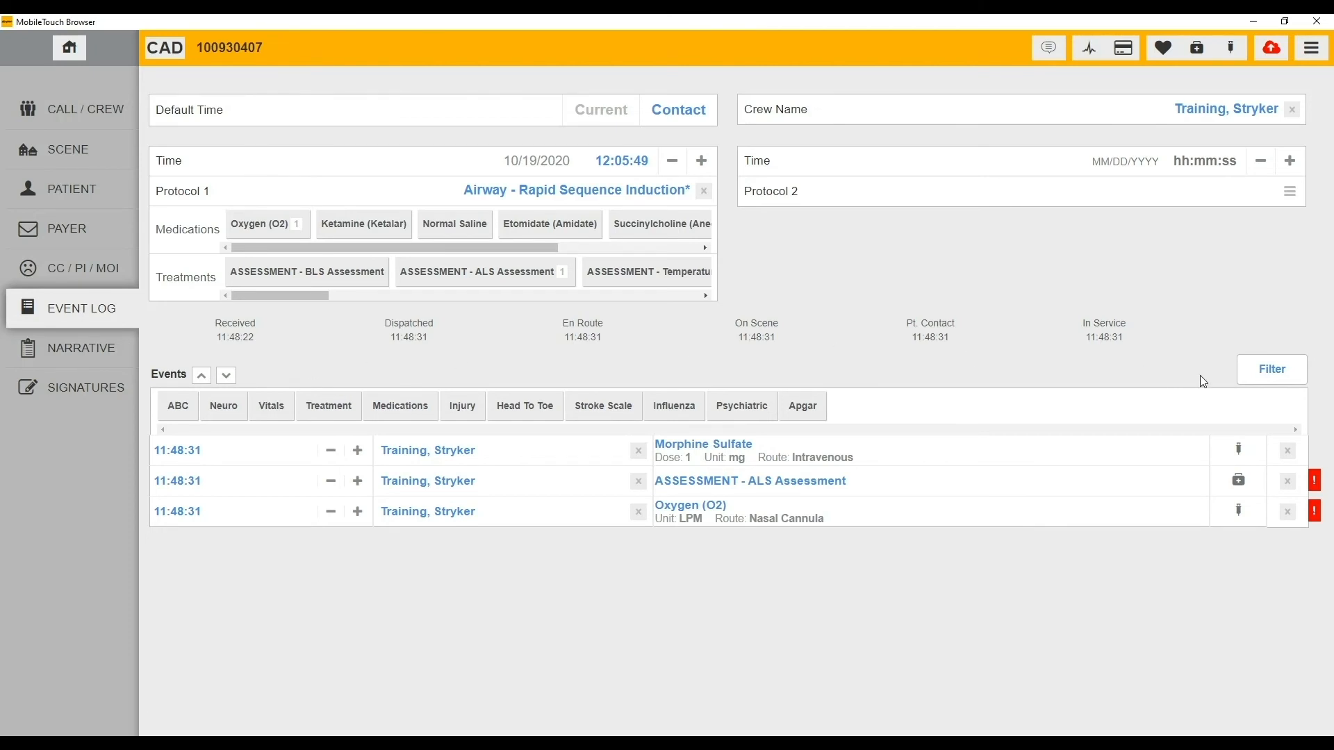
pyautogui.click(1289, 368)
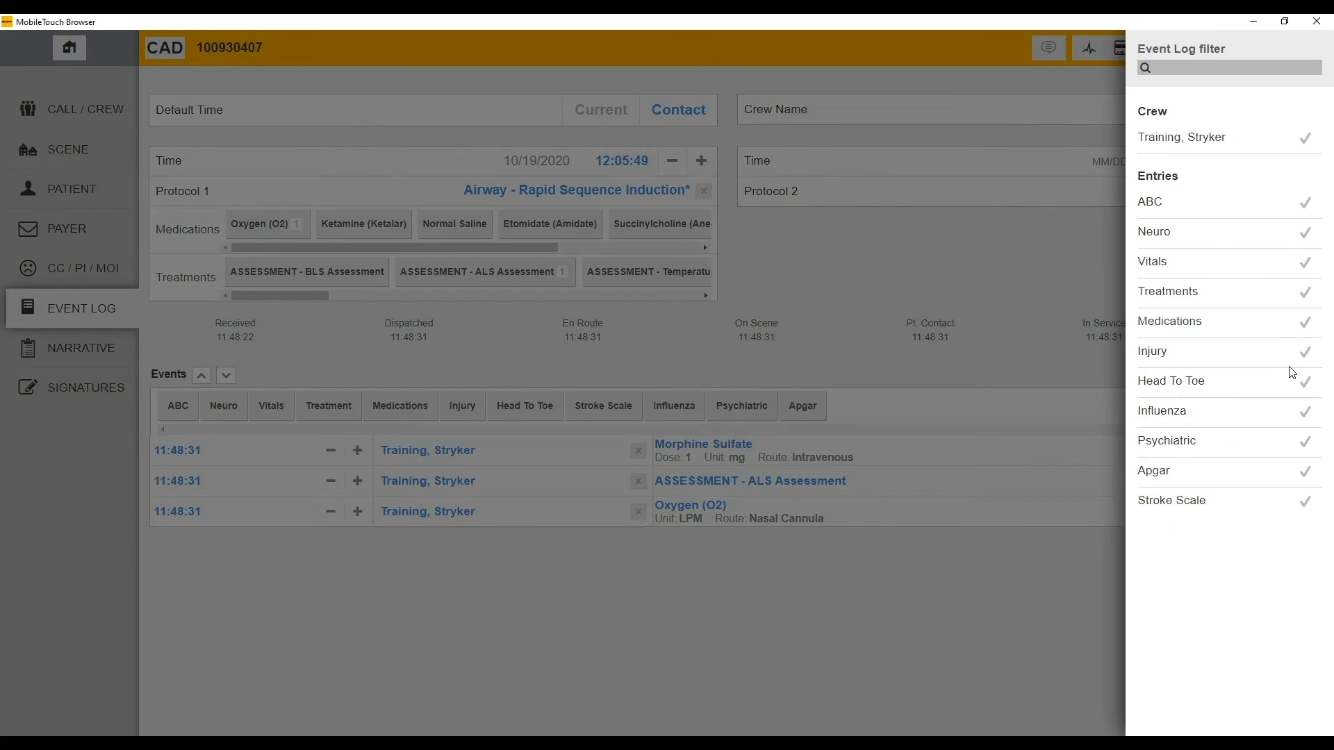
pyautogui.click(1123, 398)
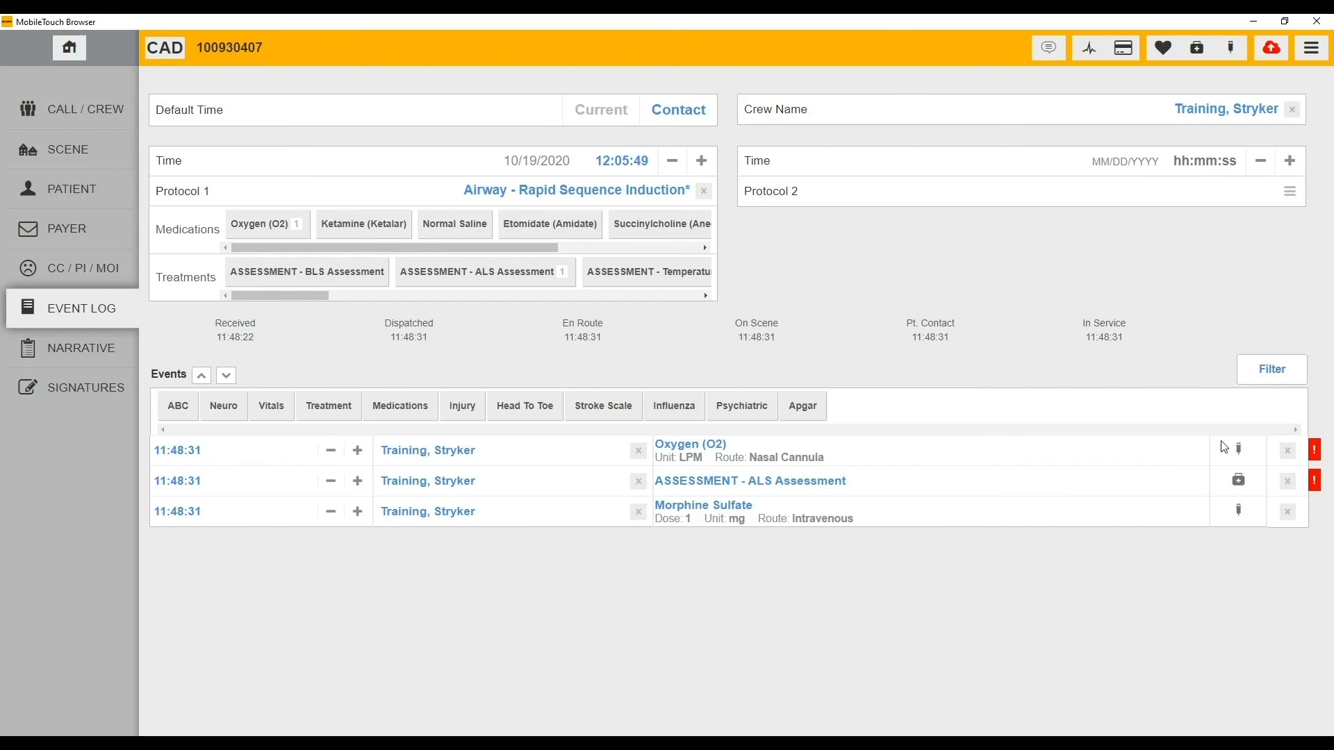
pyautogui.click(1243, 457)
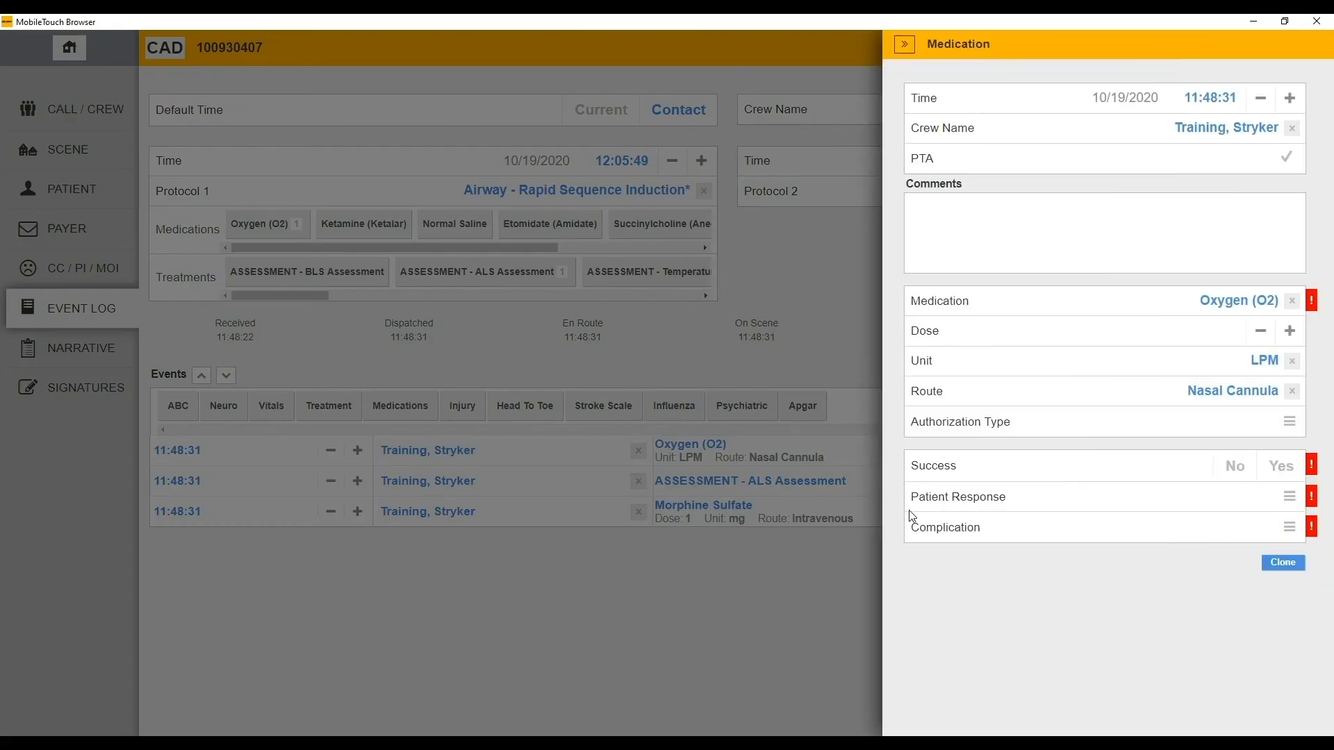
pyautogui.click(839, 556)
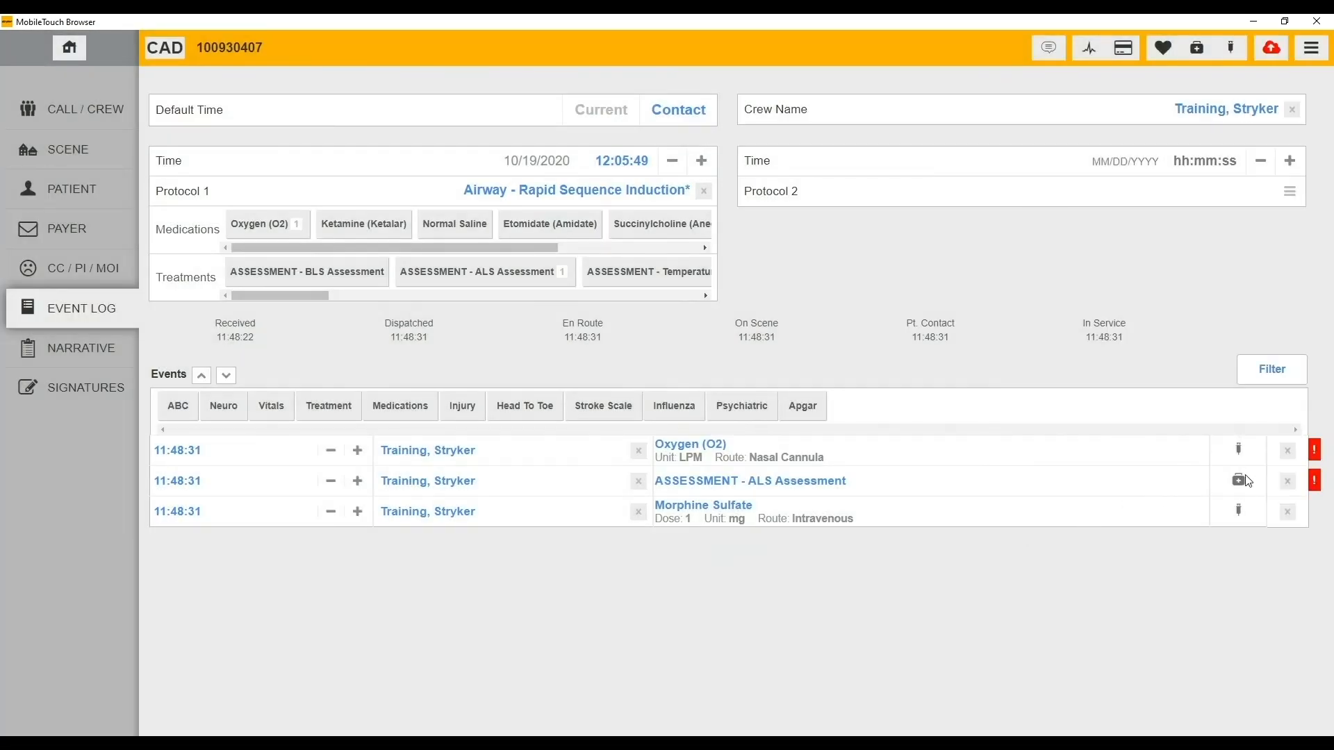
pyautogui.click(1239, 511)
pyautogui.click(824, 619)
# - Add an ABC event, apply Set All Normals, review the findings, and close the panel
pyautogui.click(178, 410)
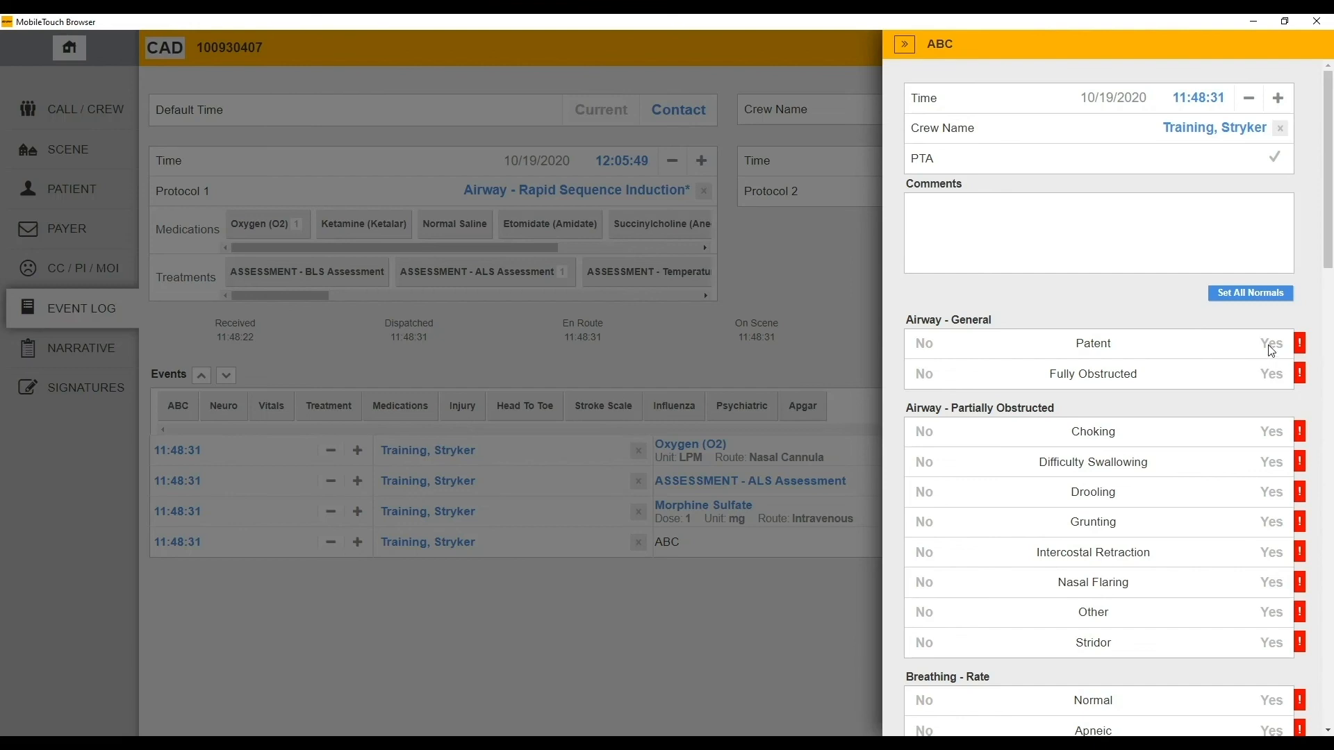
pyautogui.click(1266, 296)
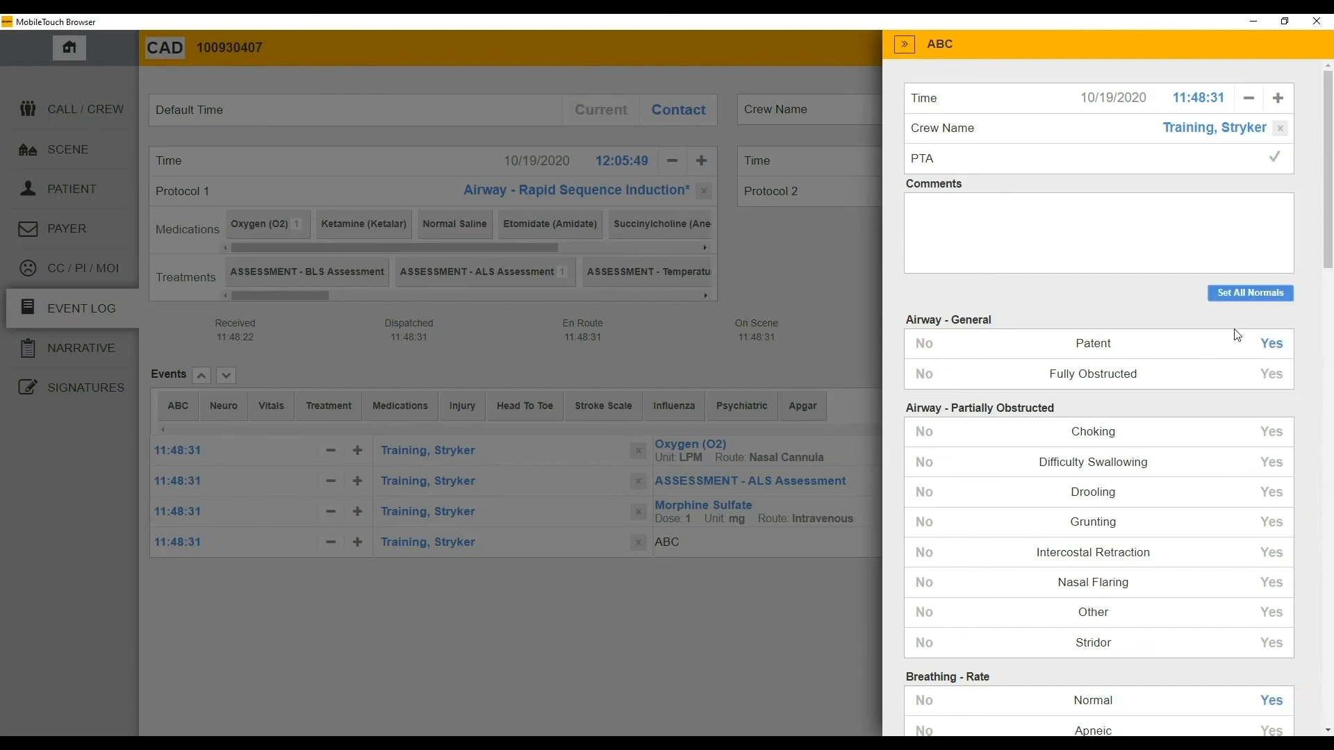
pyautogui.scroll(-10, 1186, 490)
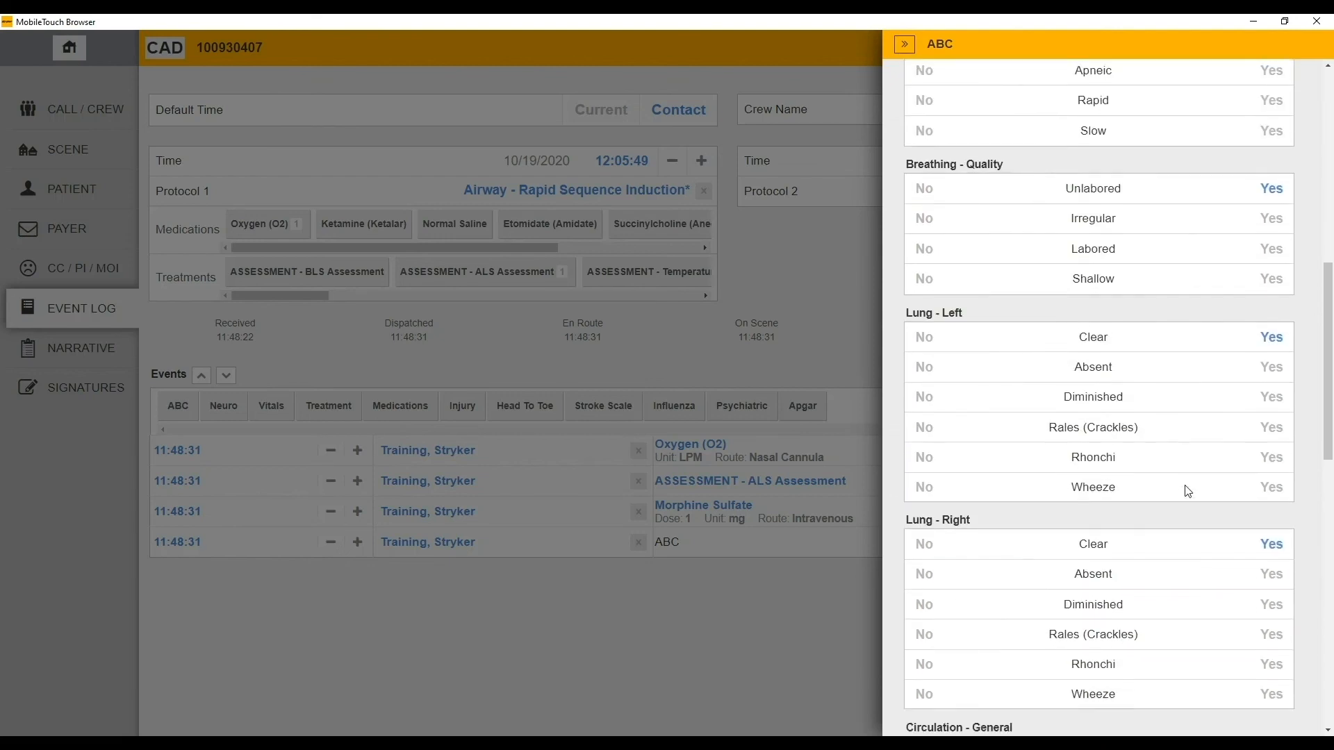
pyautogui.scroll(-12, 1187, 491)
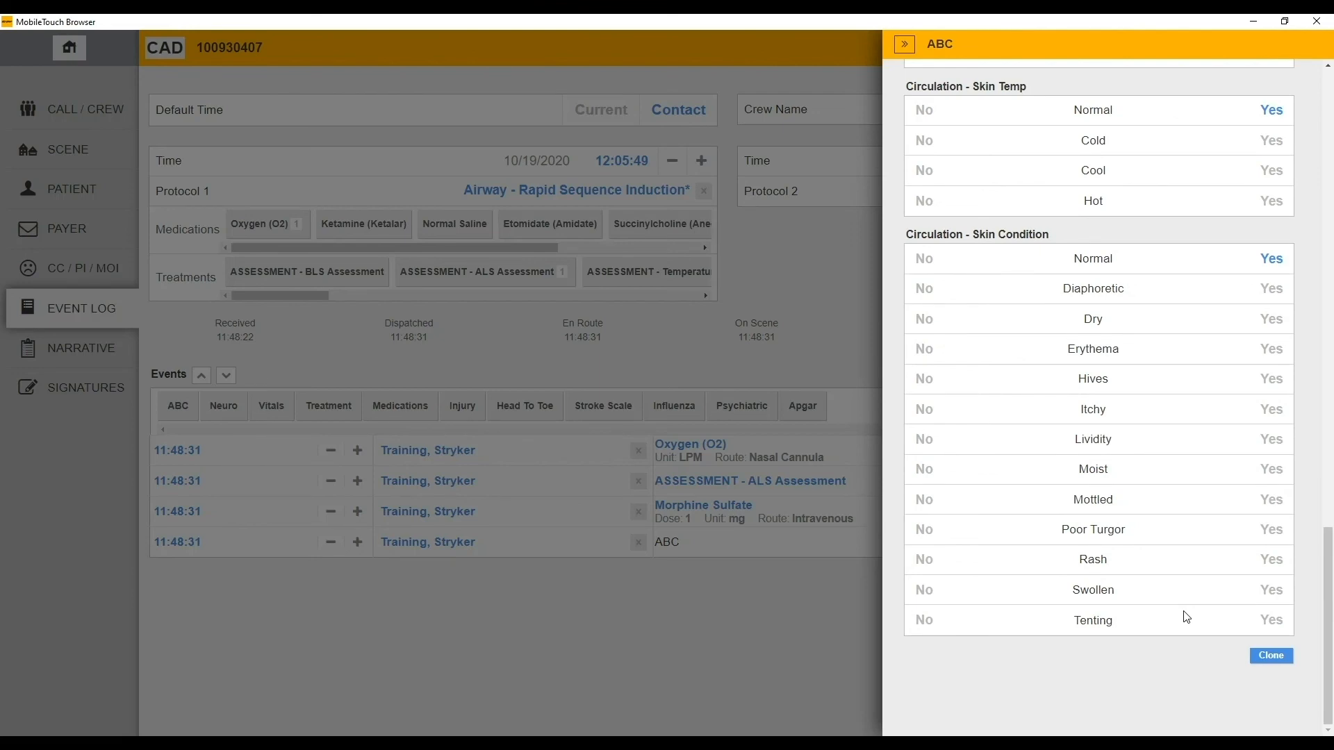
pyautogui.click(745, 653)
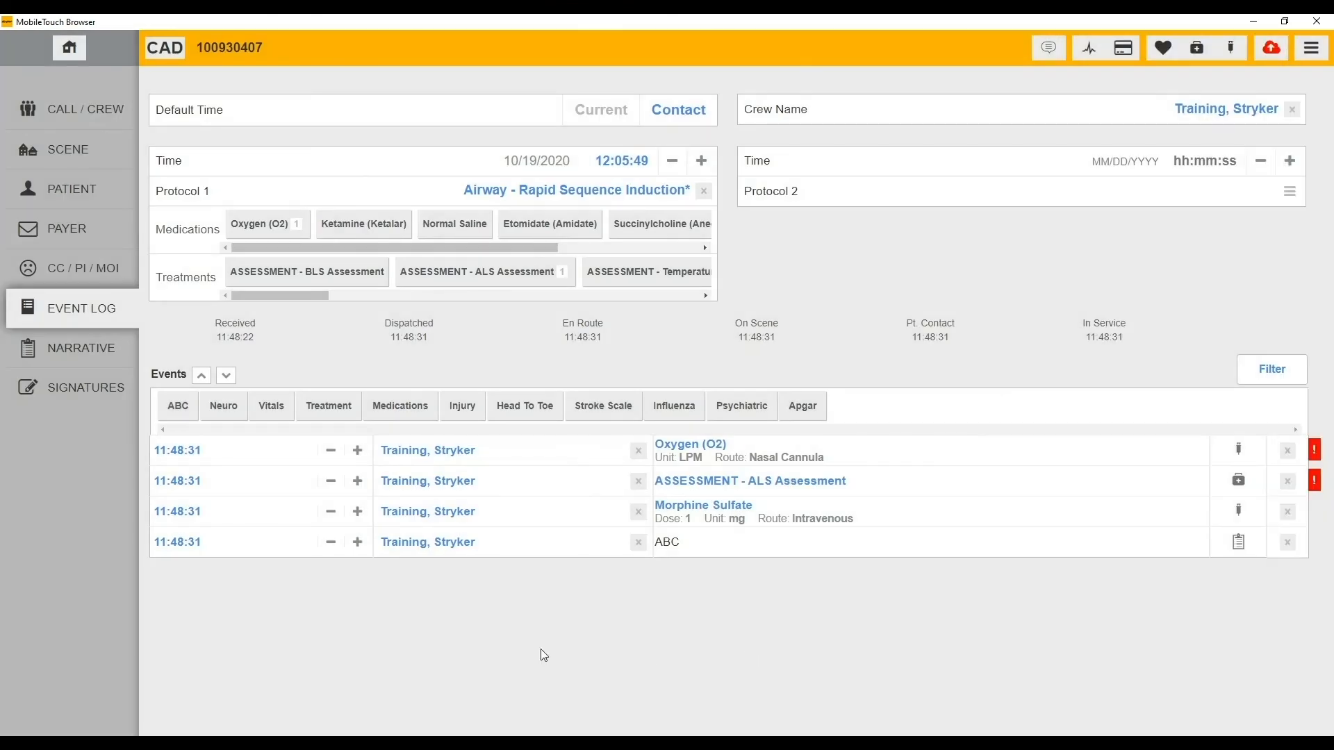
# - Add a Neuro assessment event with every finding set to normal, including AVPU Alert
pyautogui.click(230, 412)
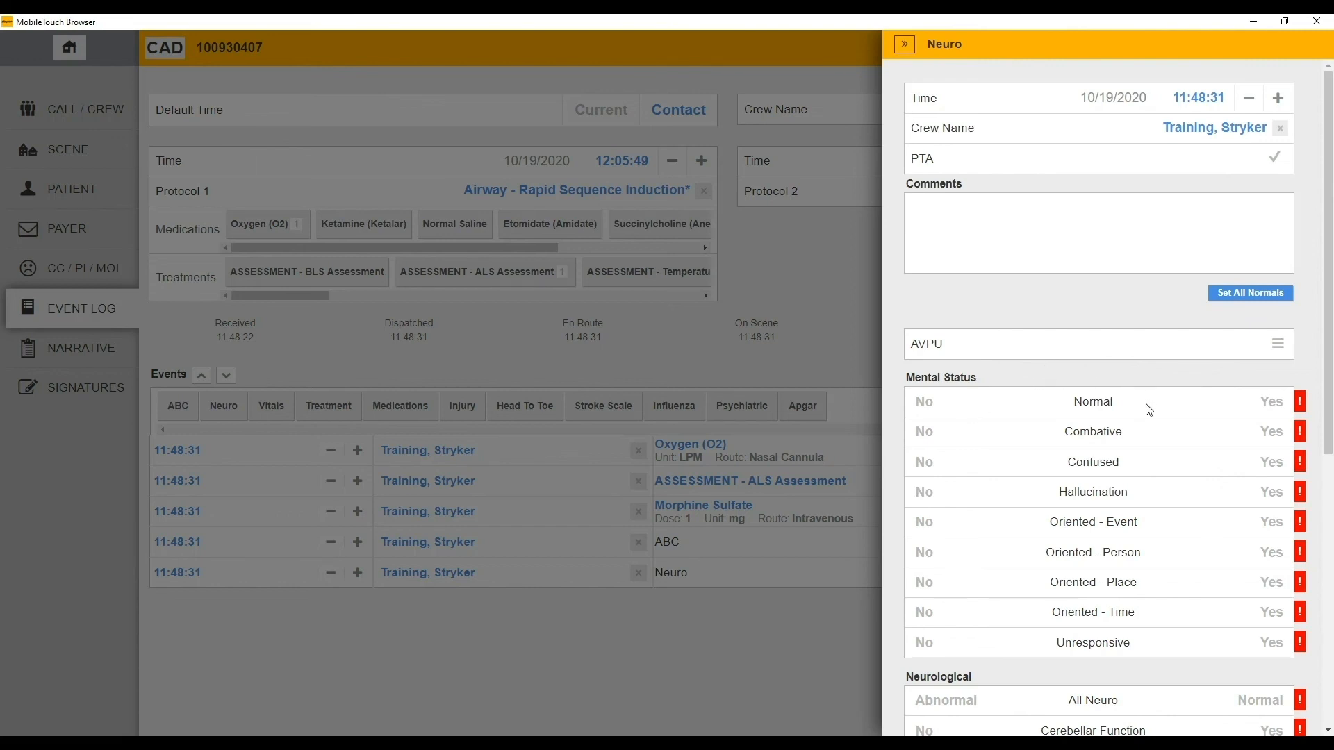
pyautogui.click(1259, 298)
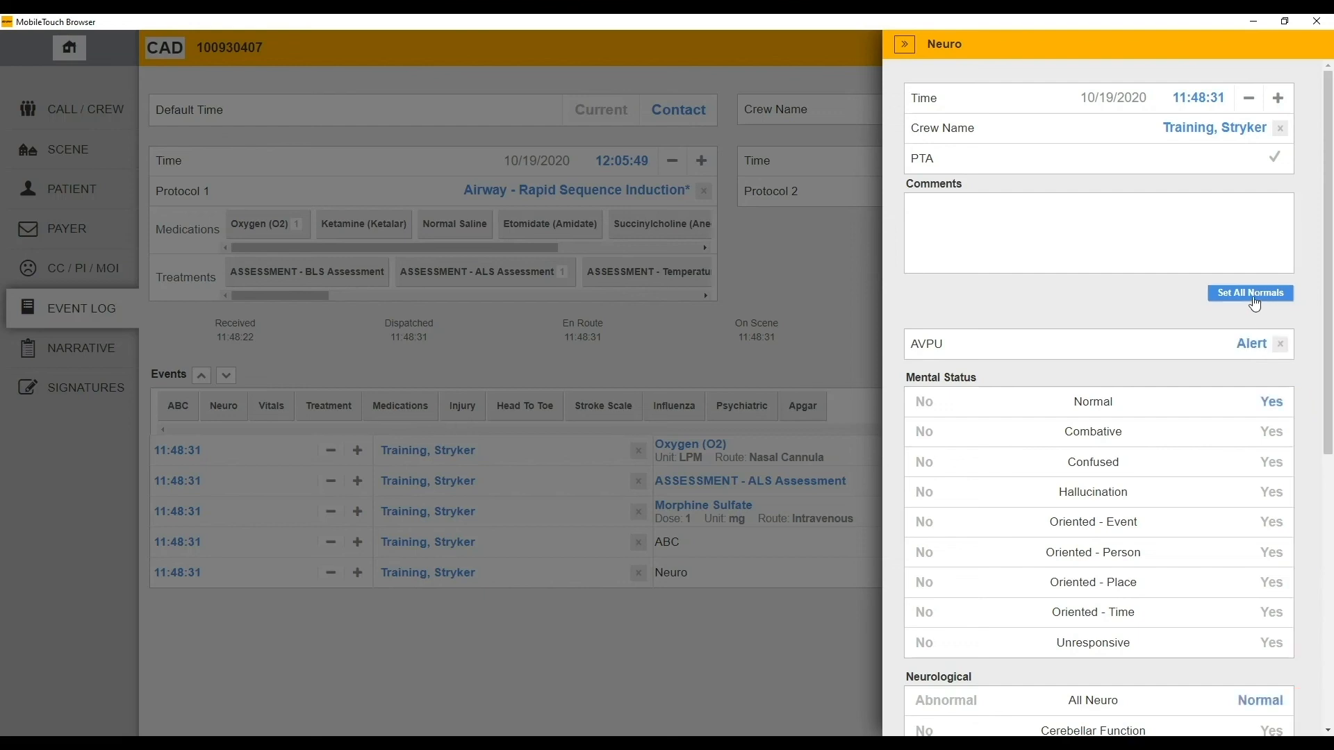
pyautogui.click(789, 333)
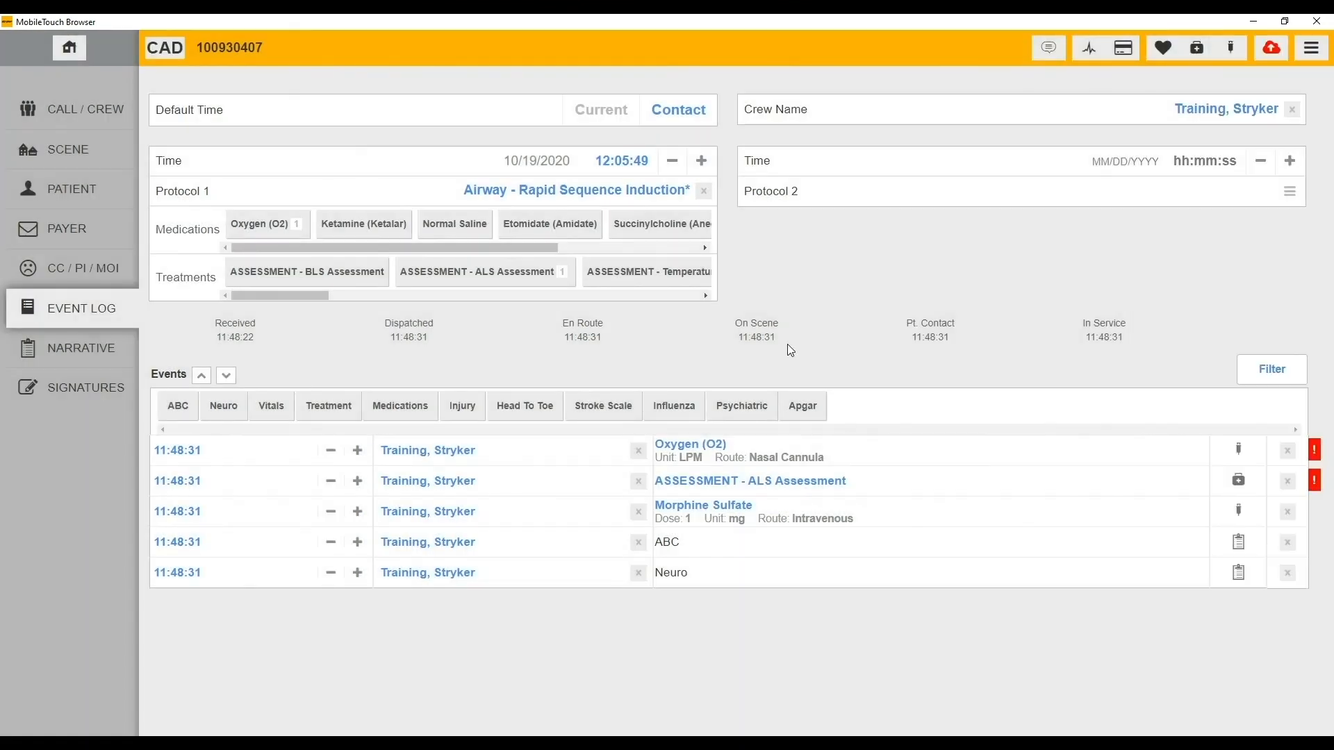
# - Add an Injury event to the Event Log with location Back and injury type Pain
pyautogui.click(471, 412)
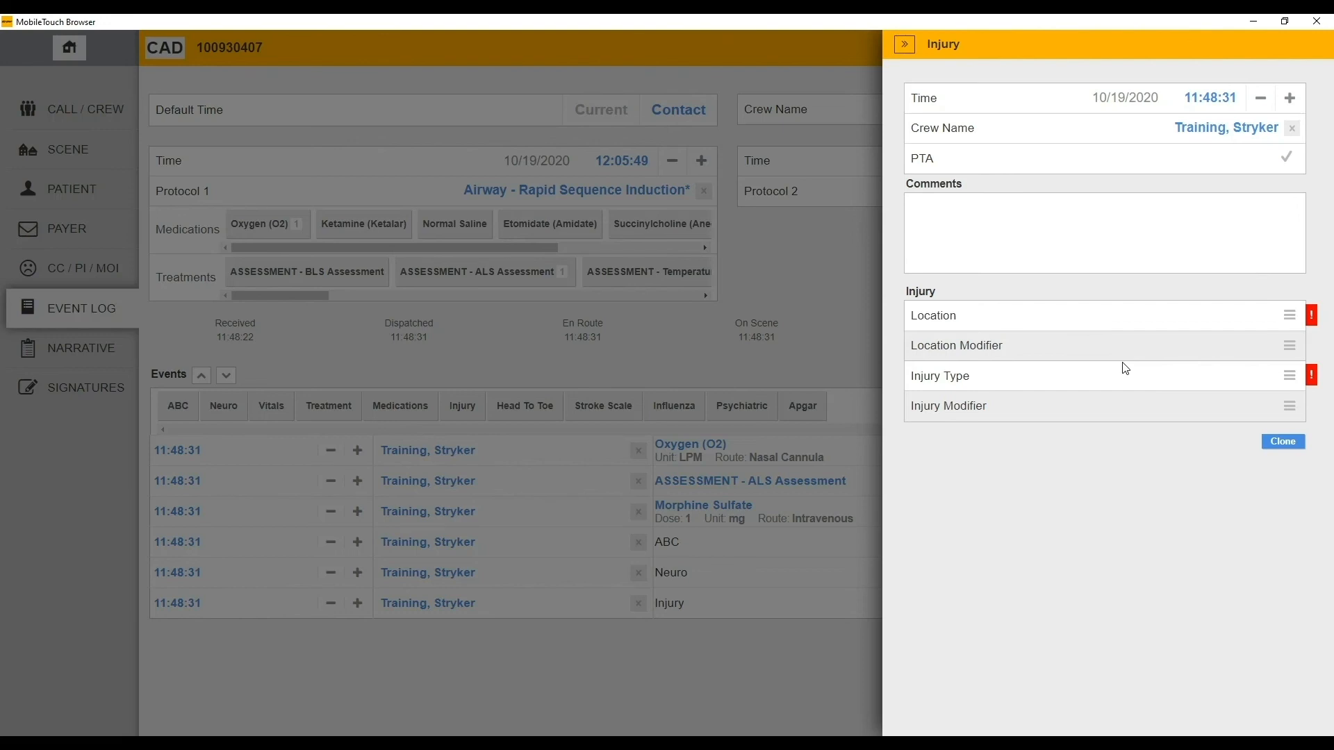
pyautogui.click(1122, 317)
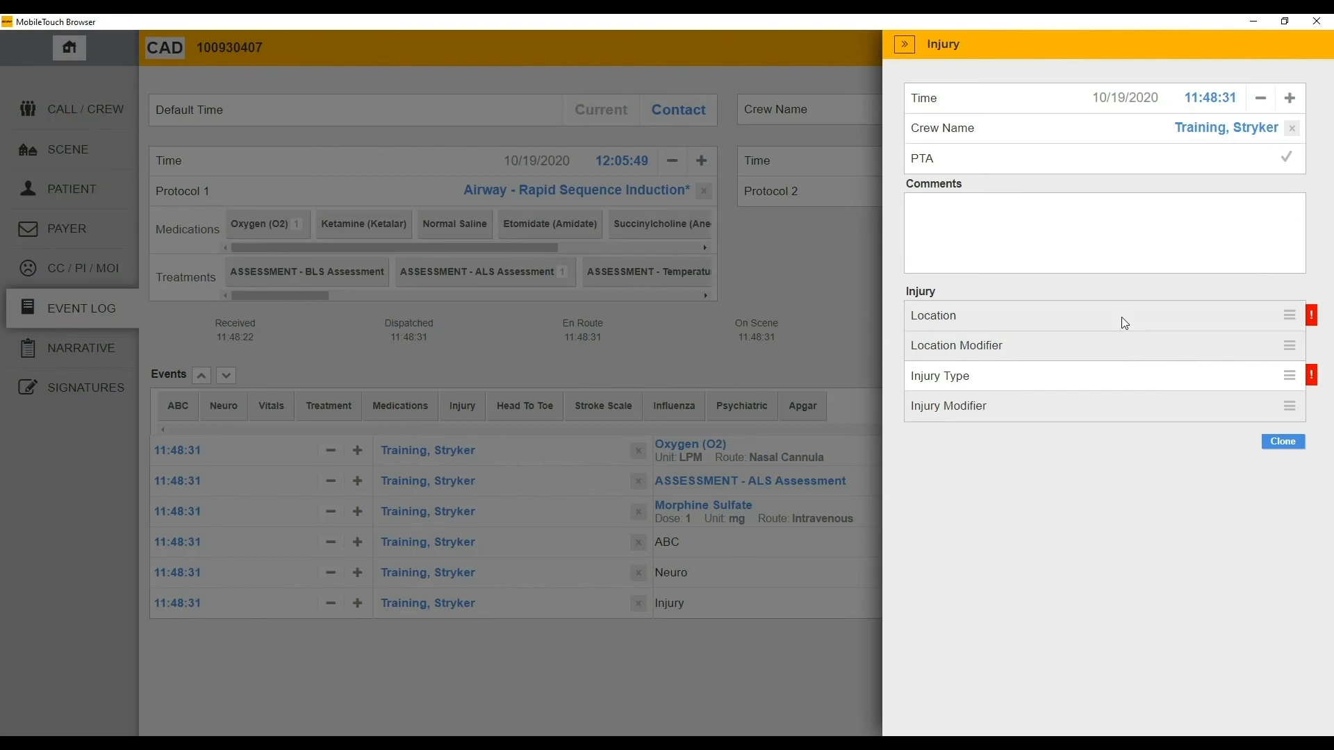
pyautogui.click(1202, 312)
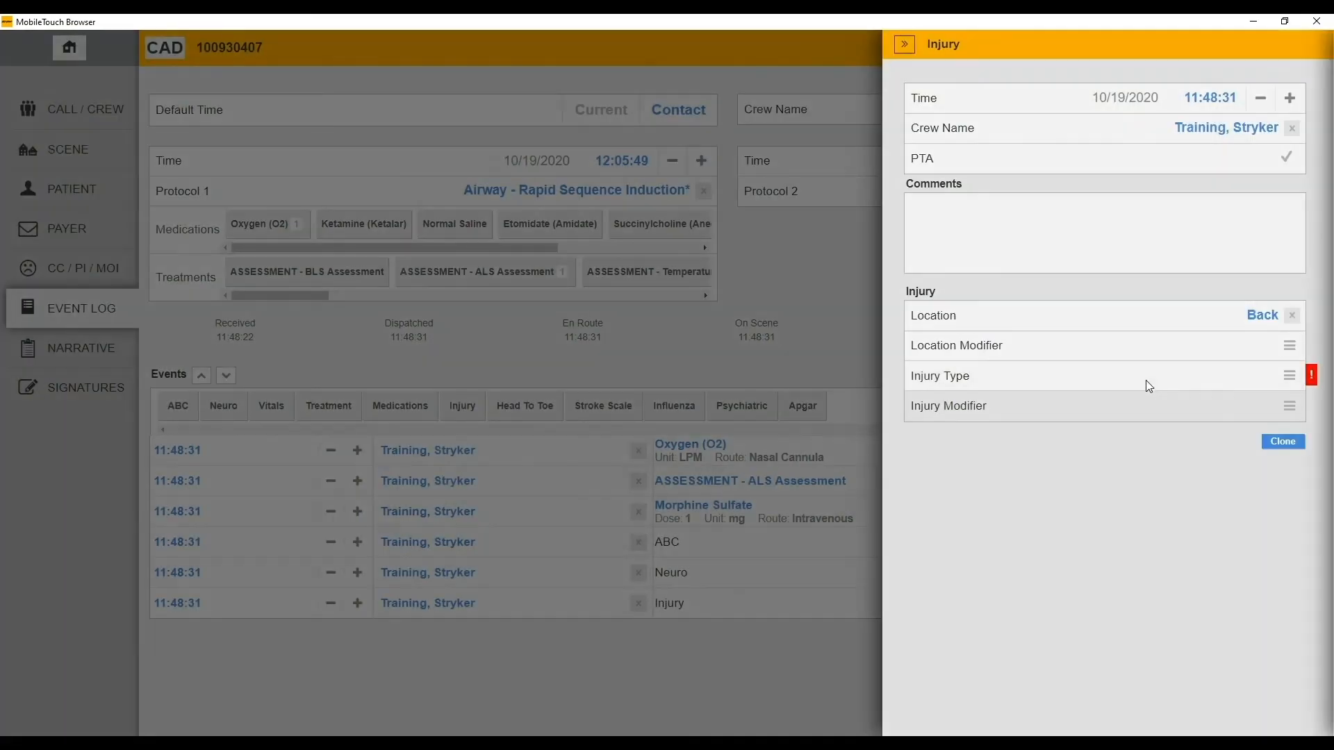
pyautogui.click(1143, 381)
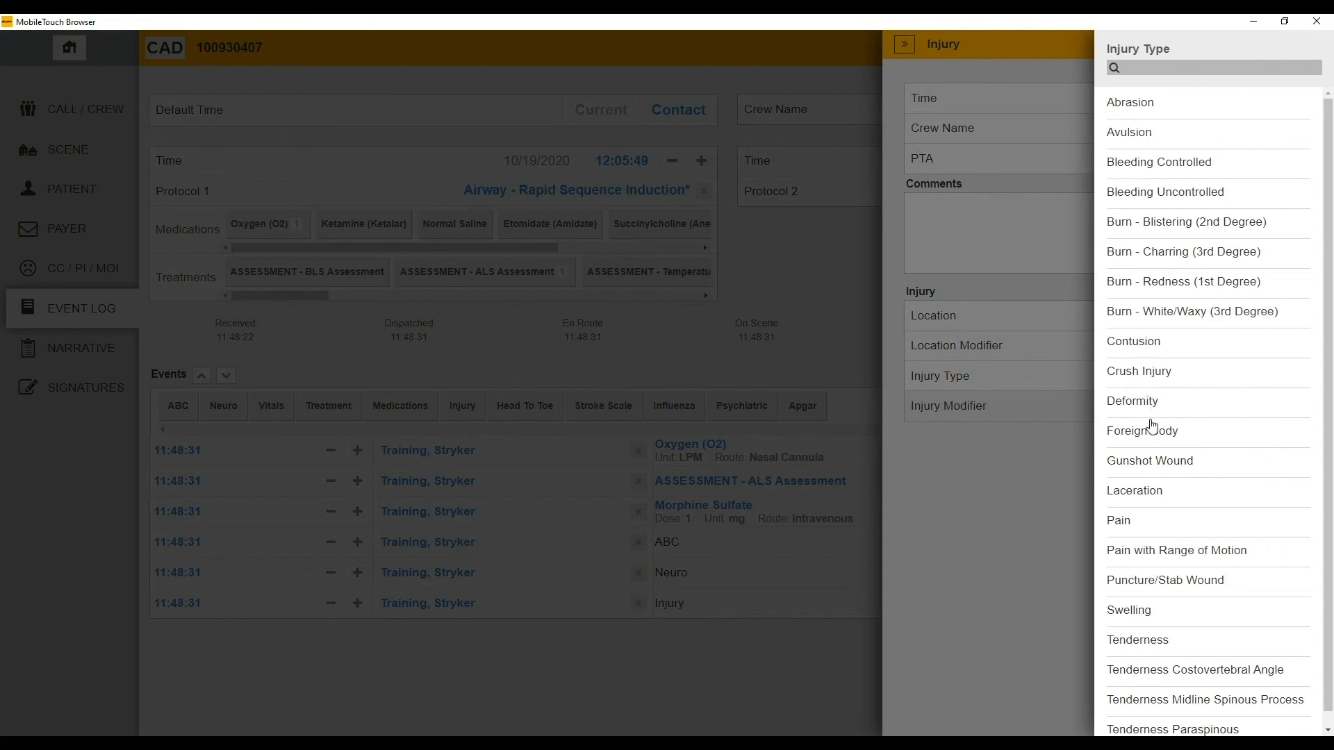
pyautogui.click(1141, 521)
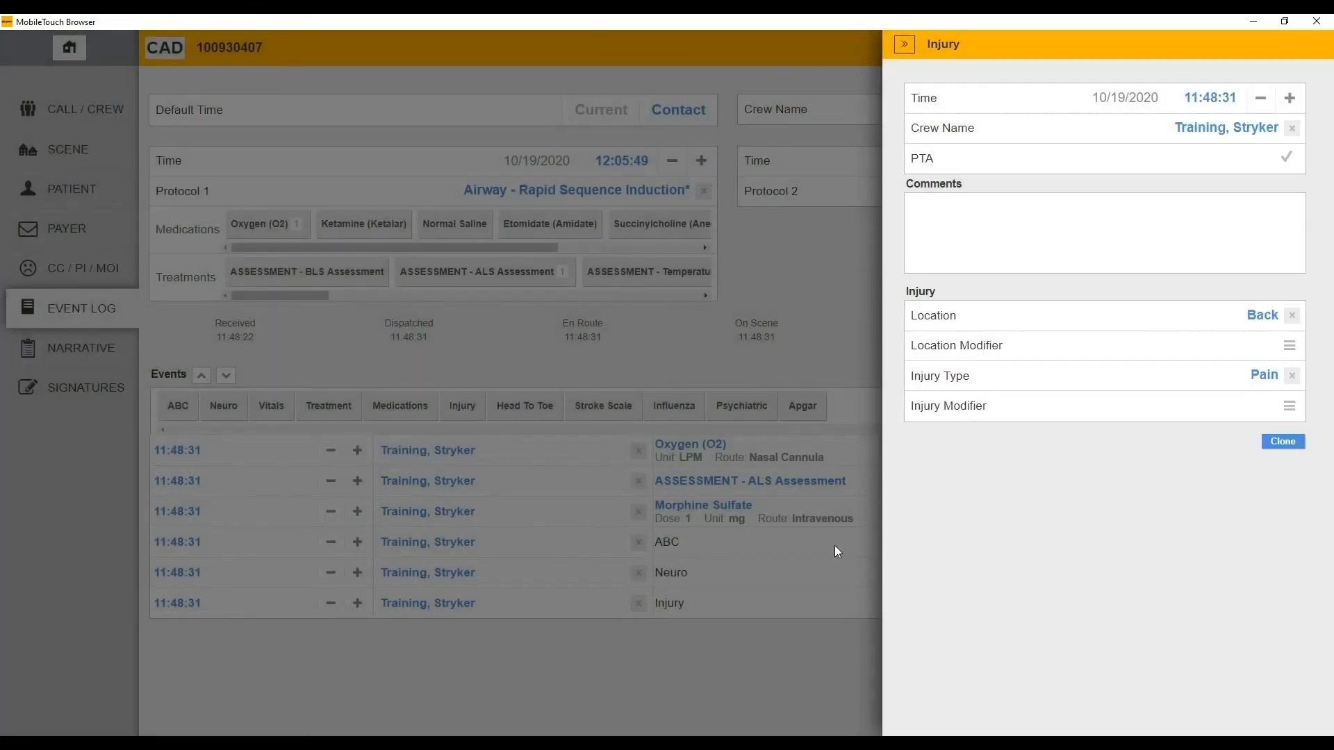
pyautogui.click(836, 547)
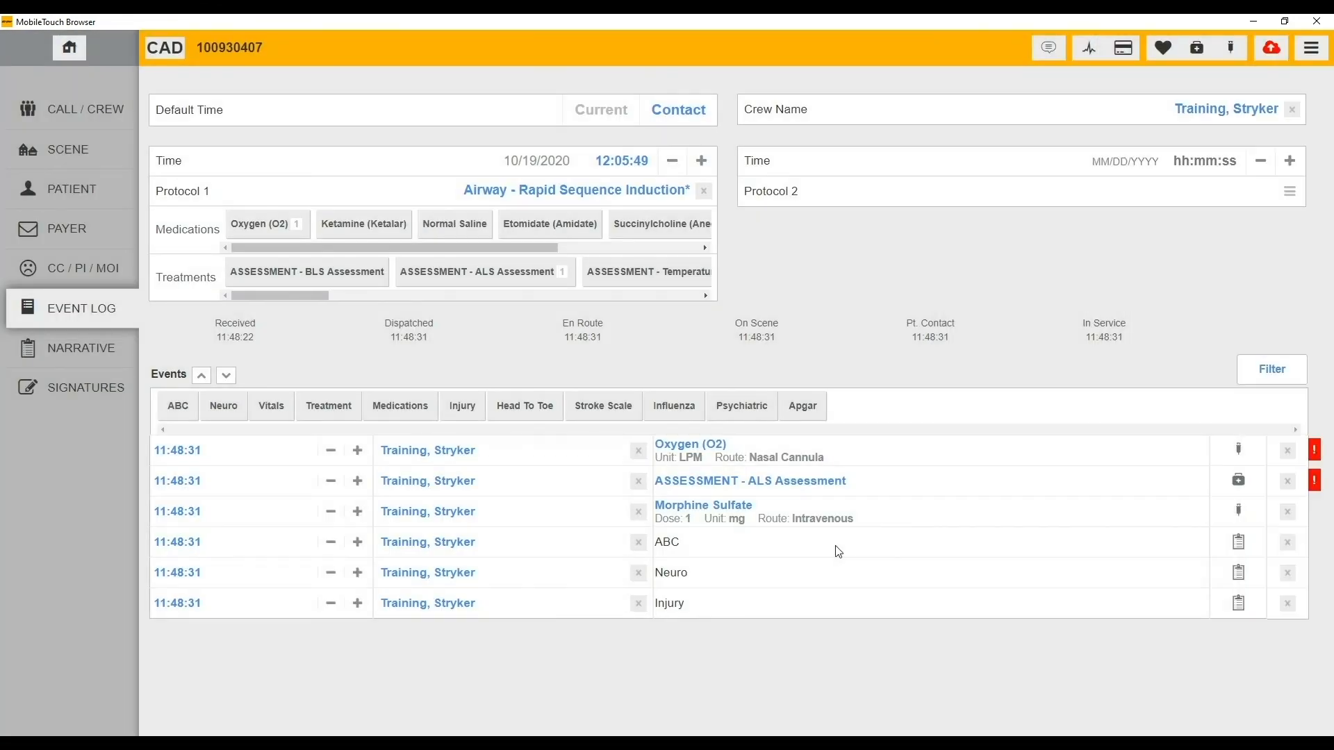
# - Add a Head To Toe assessment, reviewing the Chest & Back, Arms & Legs and Abdomen & Pelvis sections
pyautogui.click(523, 406)
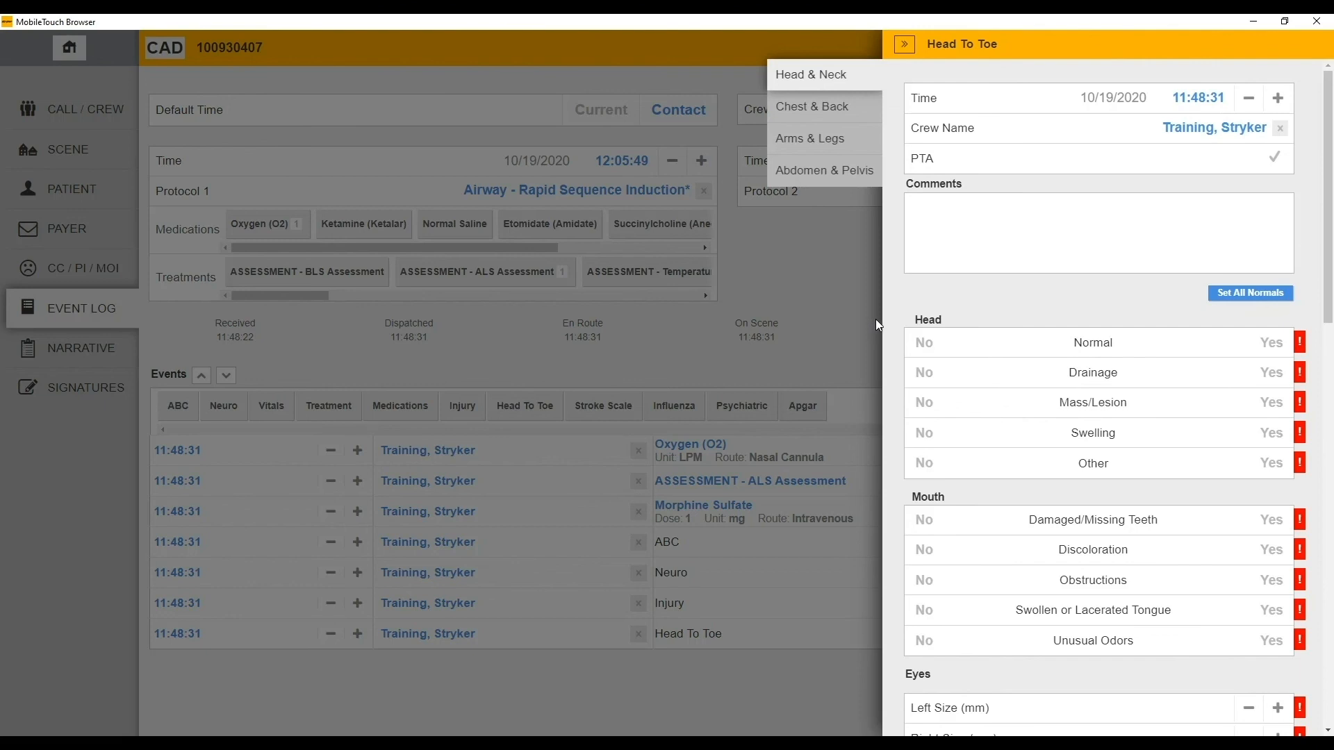
pyautogui.click(812, 109)
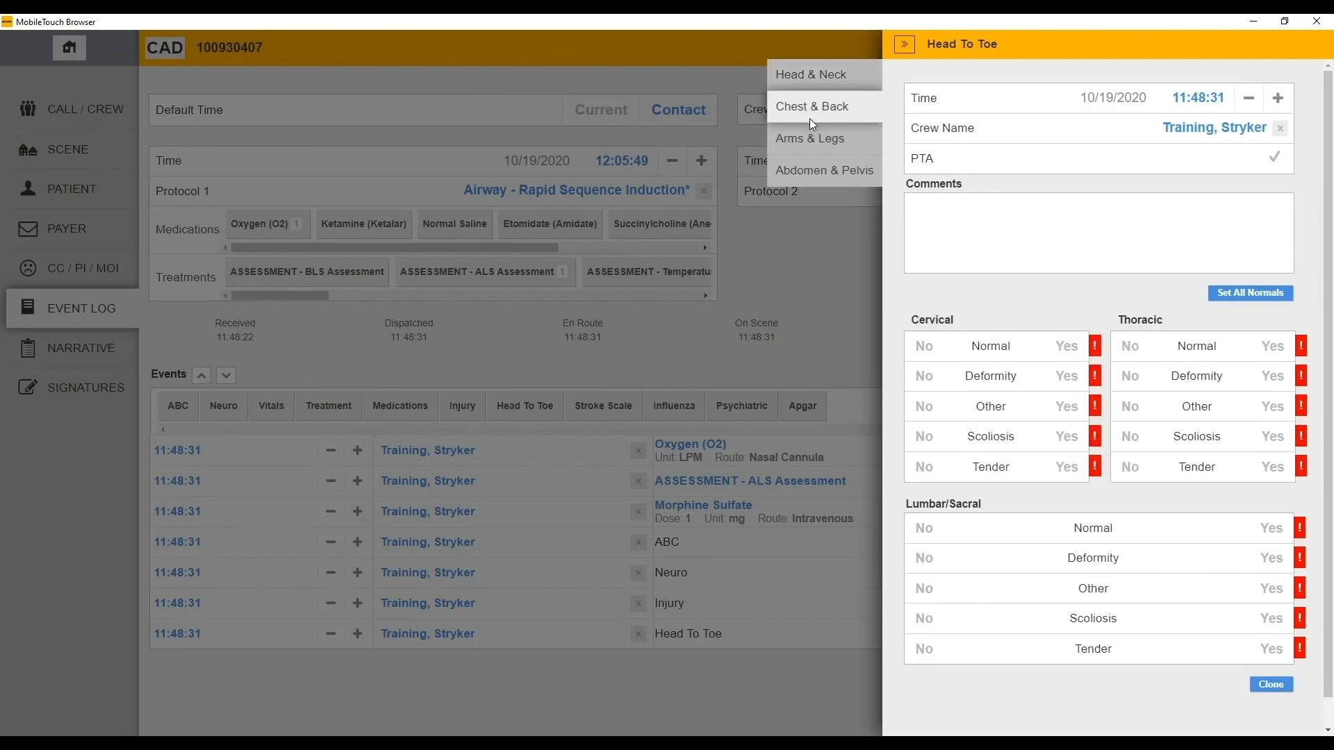
pyautogui.click(812, 142)
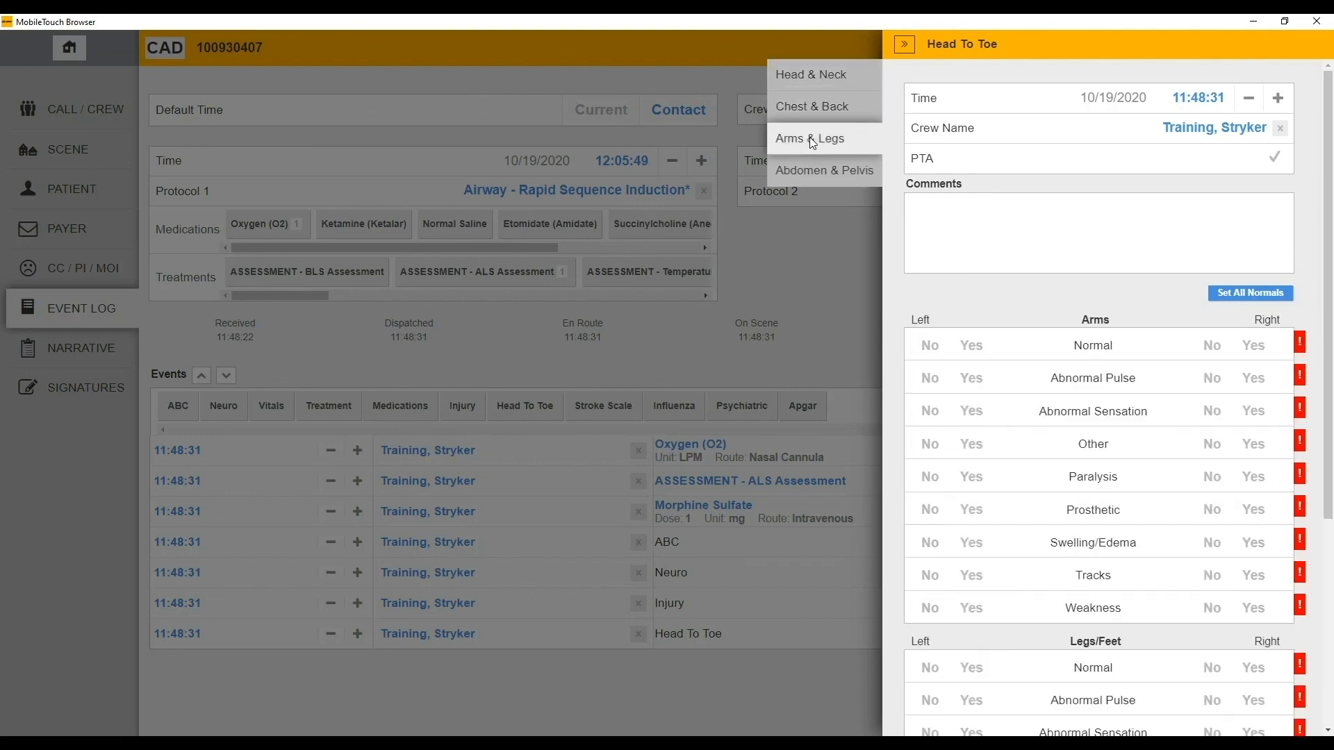
pyautogui.click(817, 170)
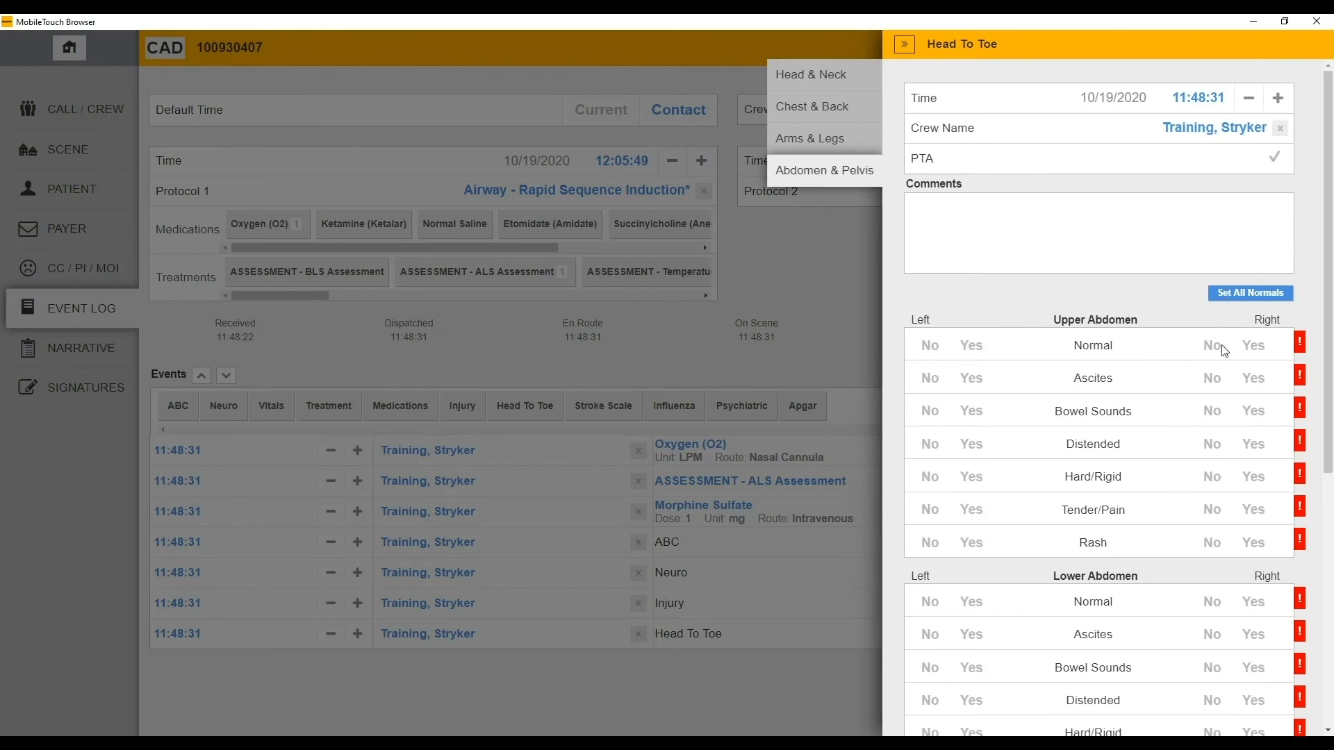
pyautogui.click(792, 493)
# - Add a Cincinnati Prehospital Stroke Scale event and an Influenza event, leaving both unanswered
pyautogui.click(603, 407)
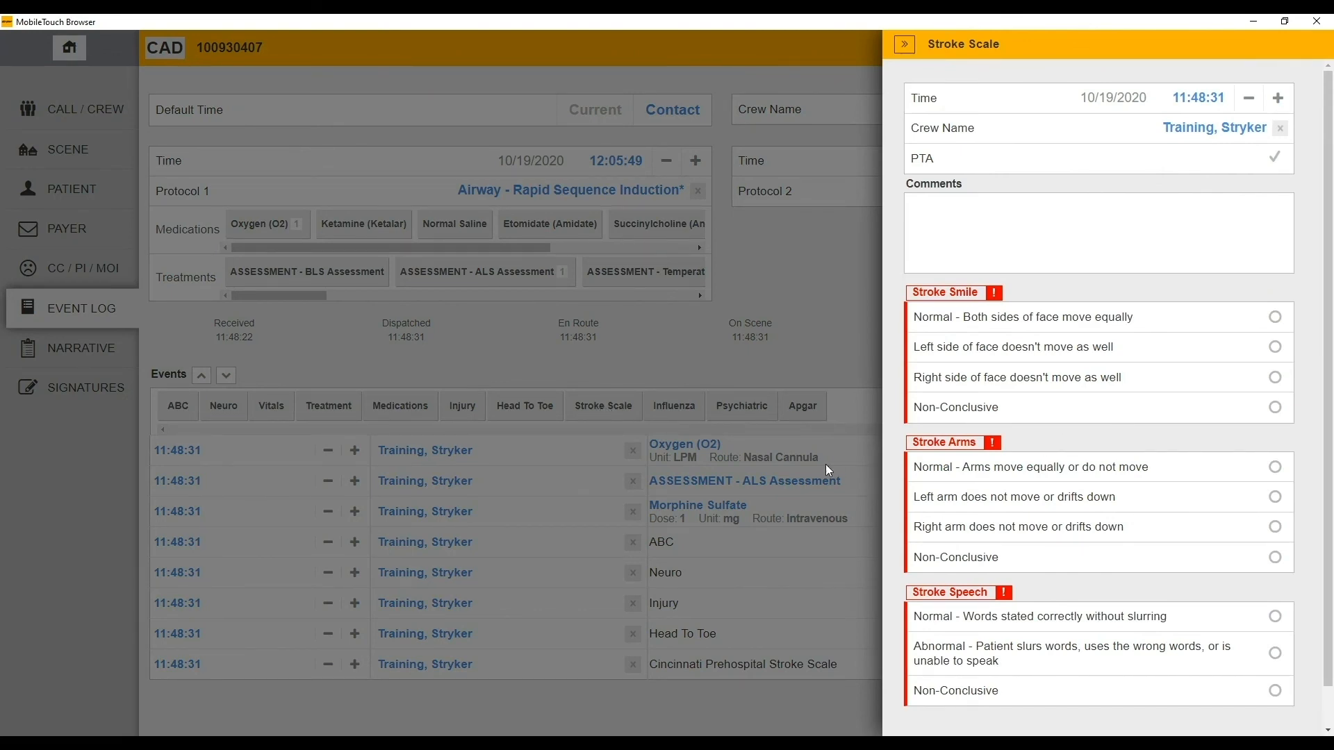
pyautogui.click(786, 457)
pyautogui.click(681, 407)
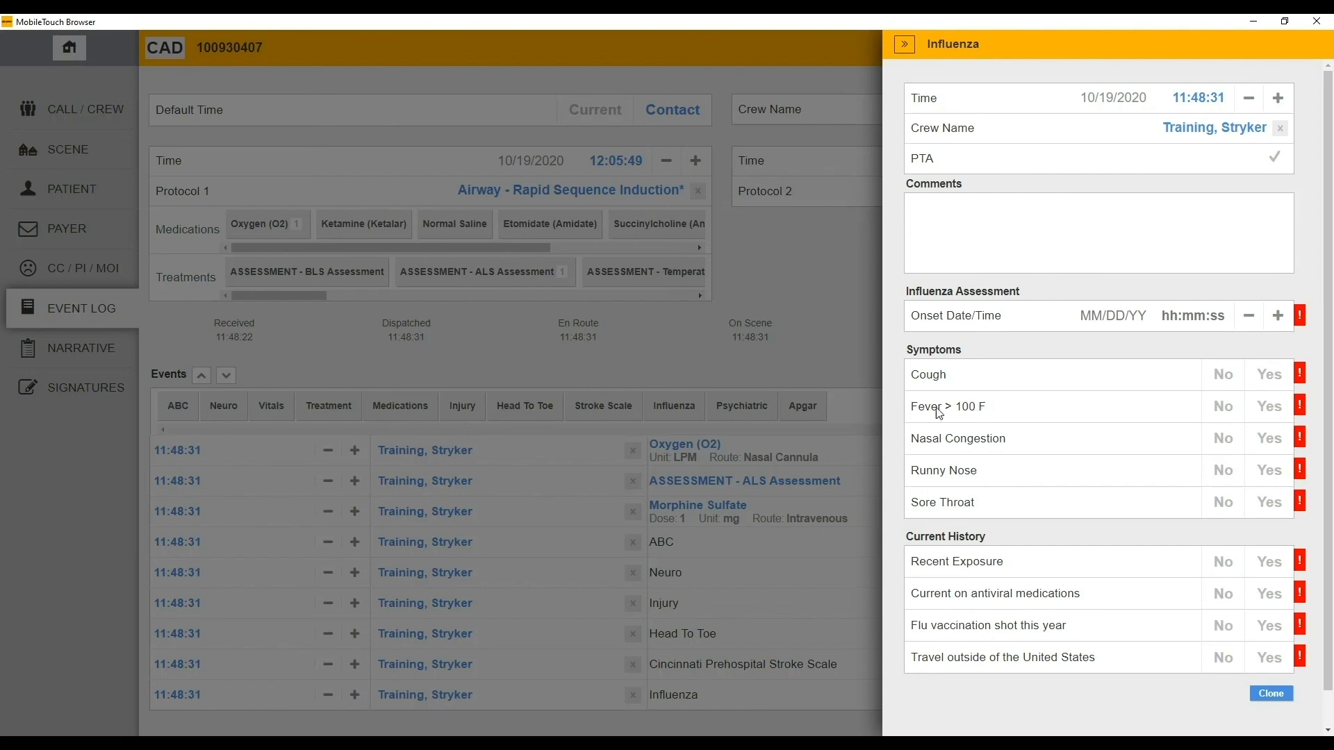
pyautogui.click(699, 443)
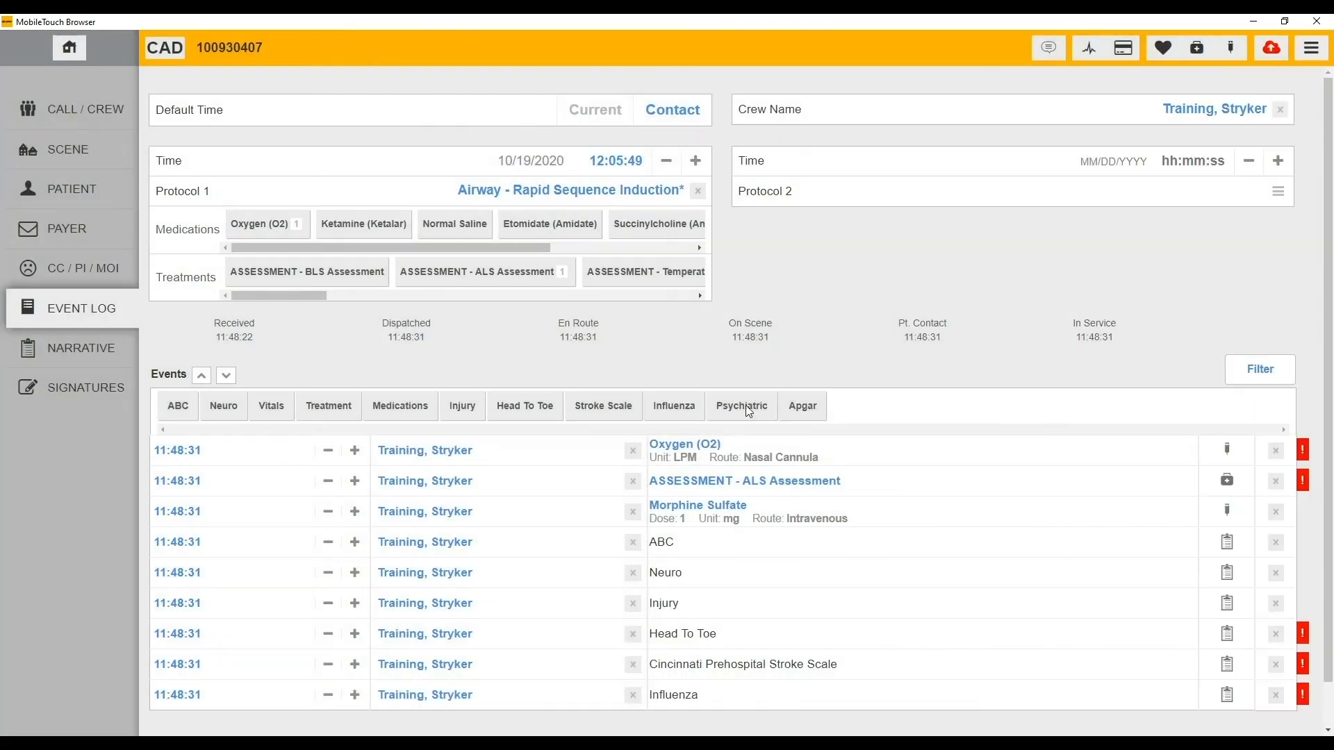
# - Add a Psychiatric event answering Yes to seven SAD PERSONS risk factors, from male sex to widowed/divorced
pyautogui.click(745, 406)
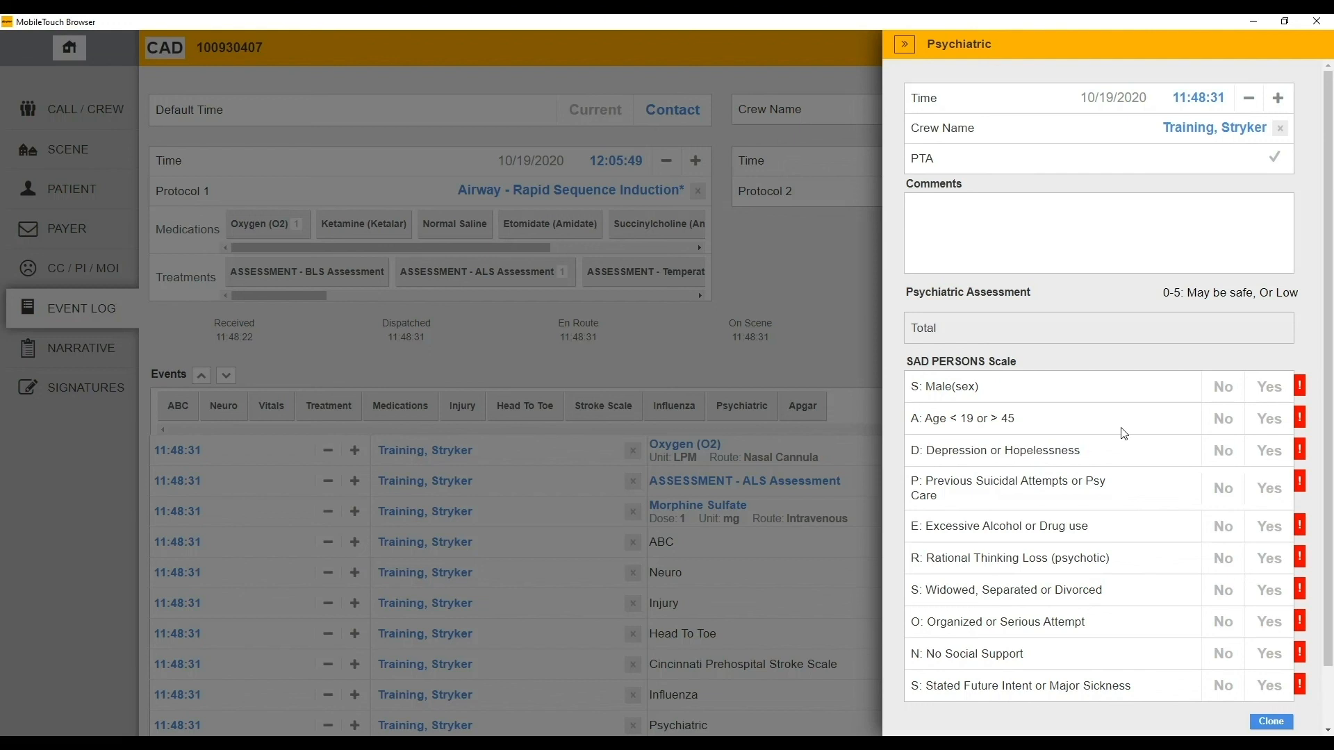
pyautogui.click(1271, 389)
pyautogui.click(1269, 420)
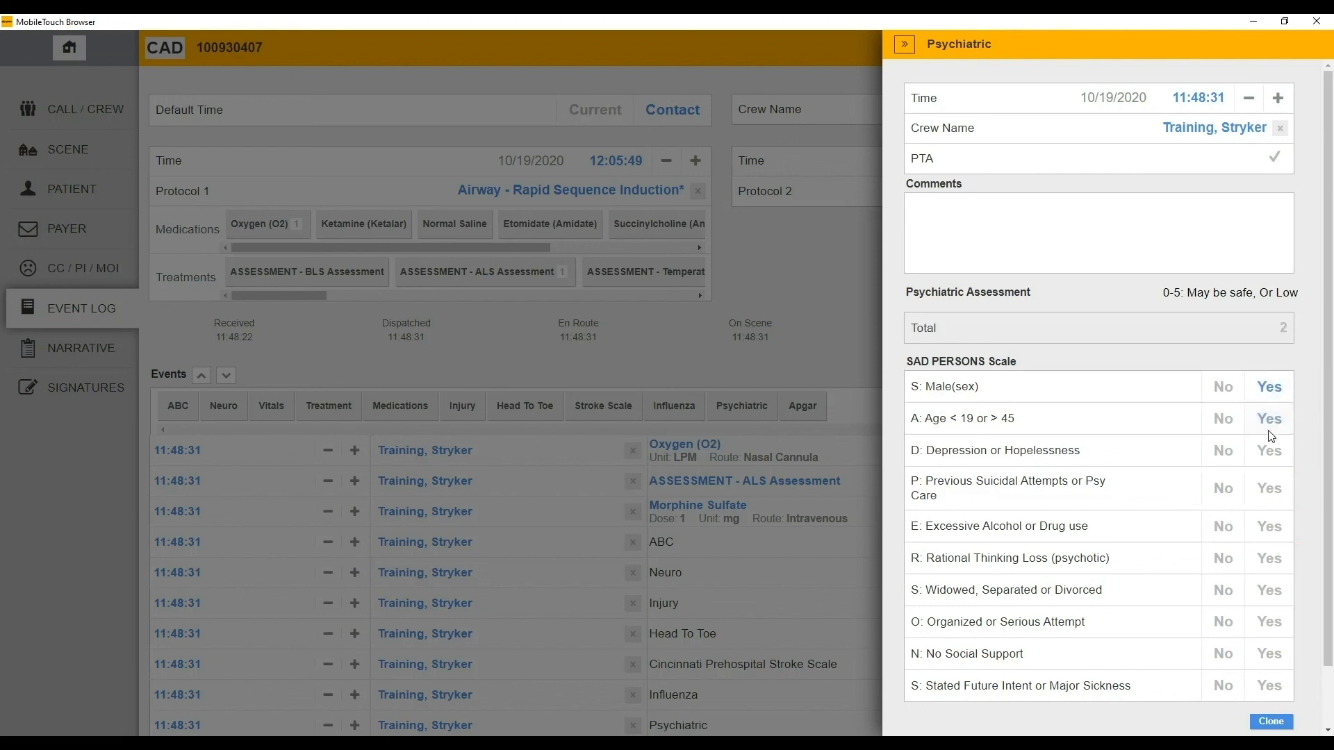
pyautogui.click(1270, 452)
pyautogui.click(1270, 506)
pyautogui.click(1270, 532)
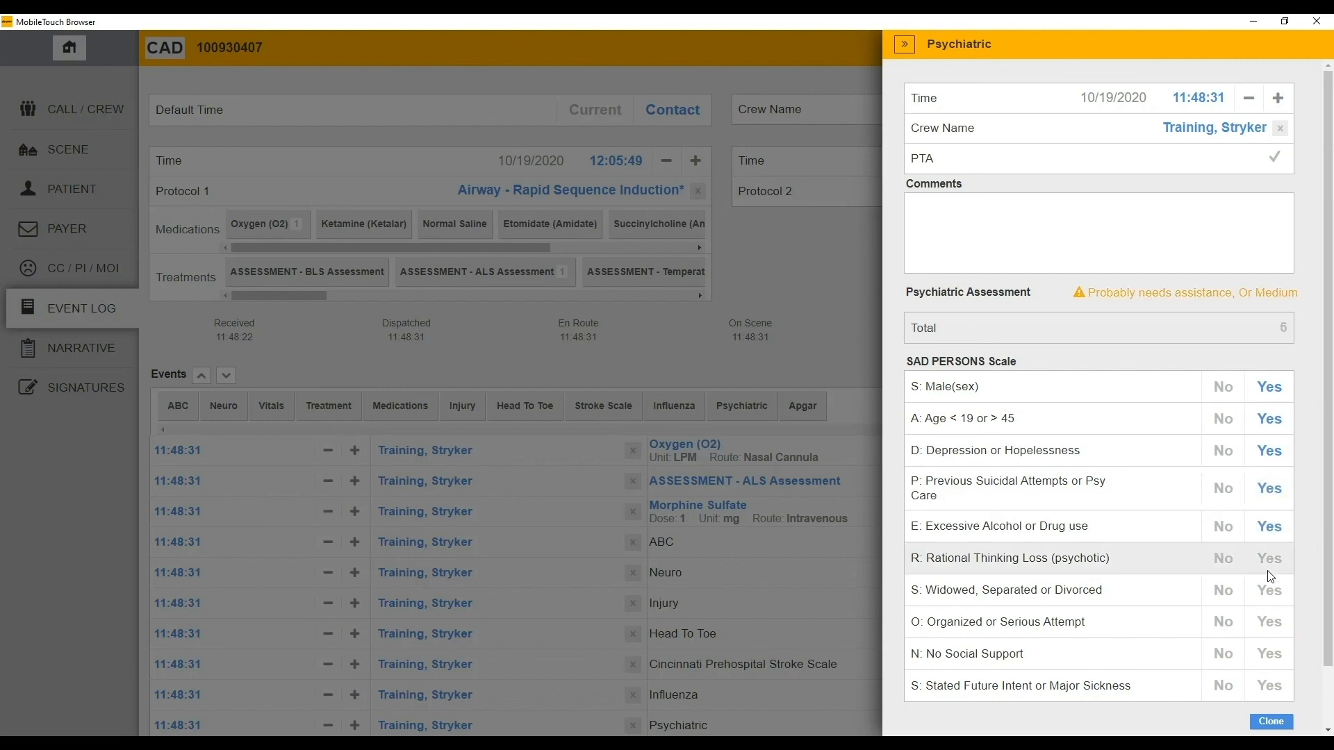
pyautogui.click(1270, 560)
pyautogui.click(1269, 592)
pyautogui.click(794, 598)
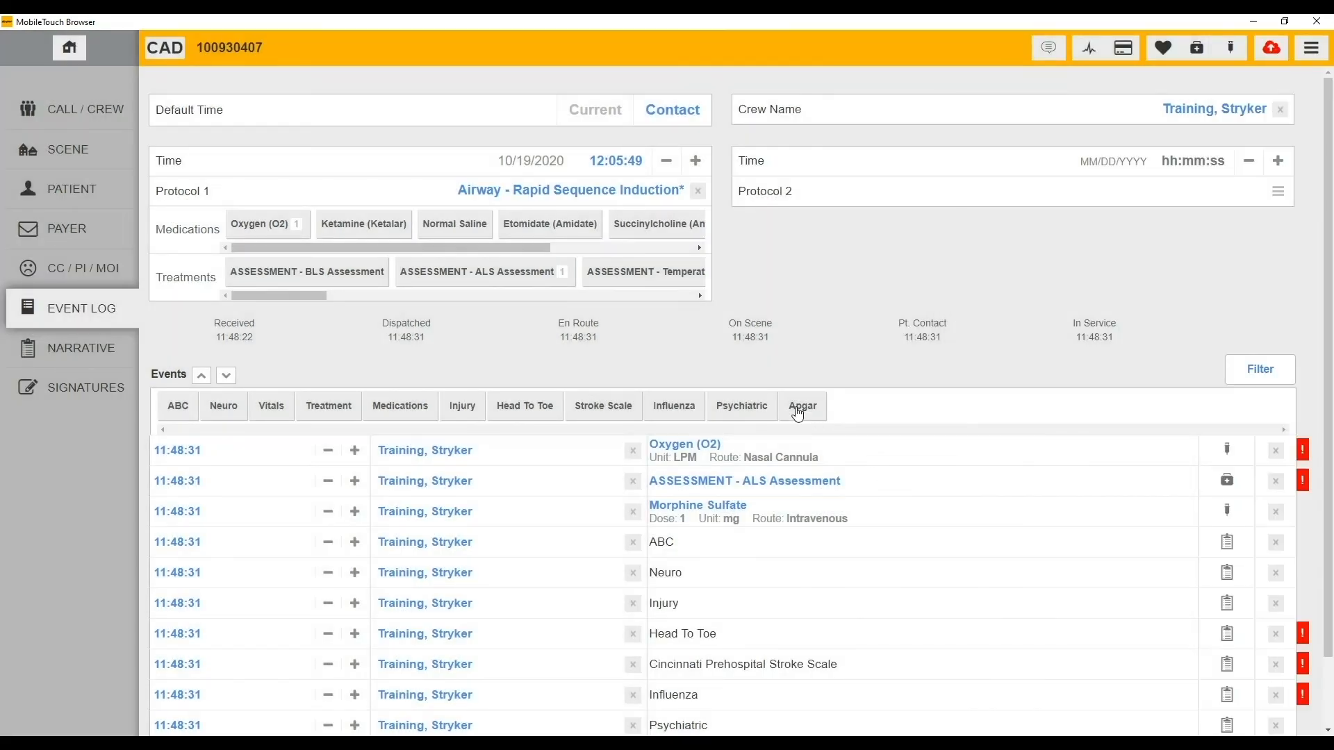
pyautogui.click(794, 461)
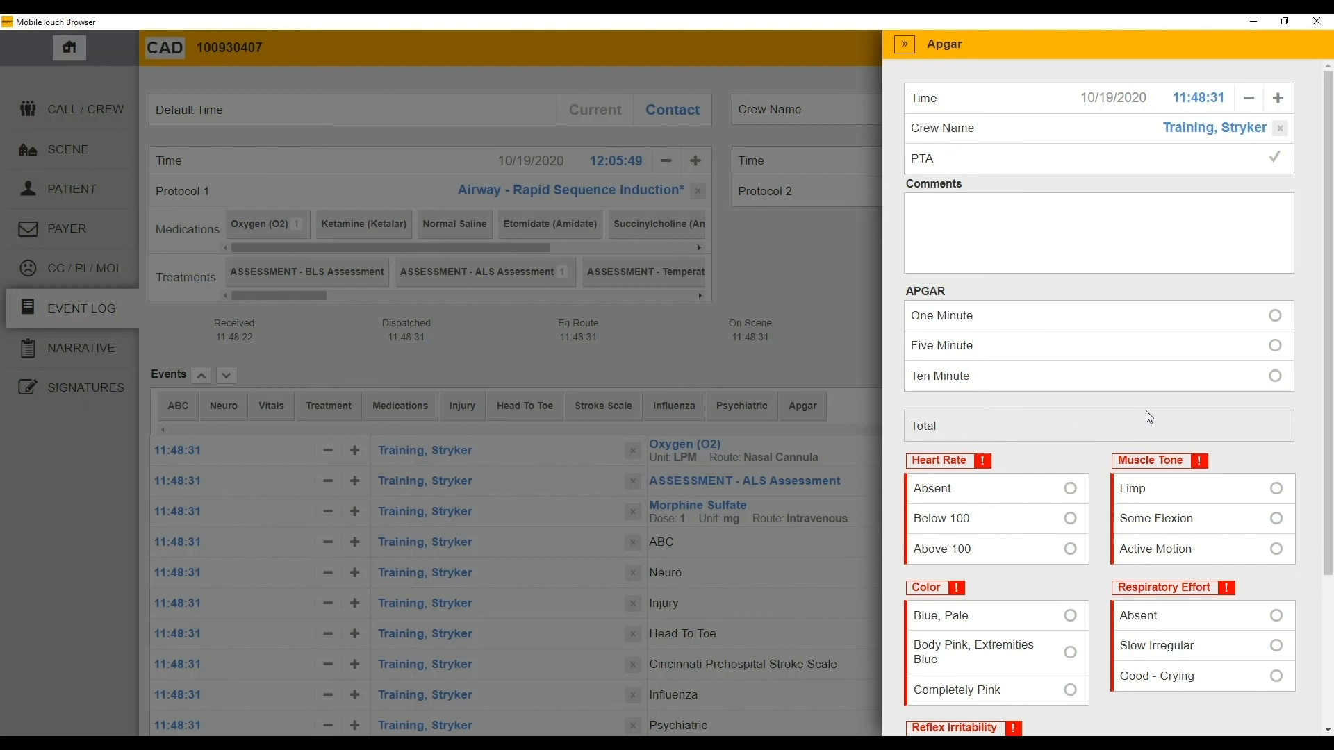
# - Score a one-minute Apgar: Above 100, Active Motion, Completely Pink, Good - Crying, and Cough, Sneeze
pyautogui.click(1131, 317)
pyautogui.click(1068, 487)
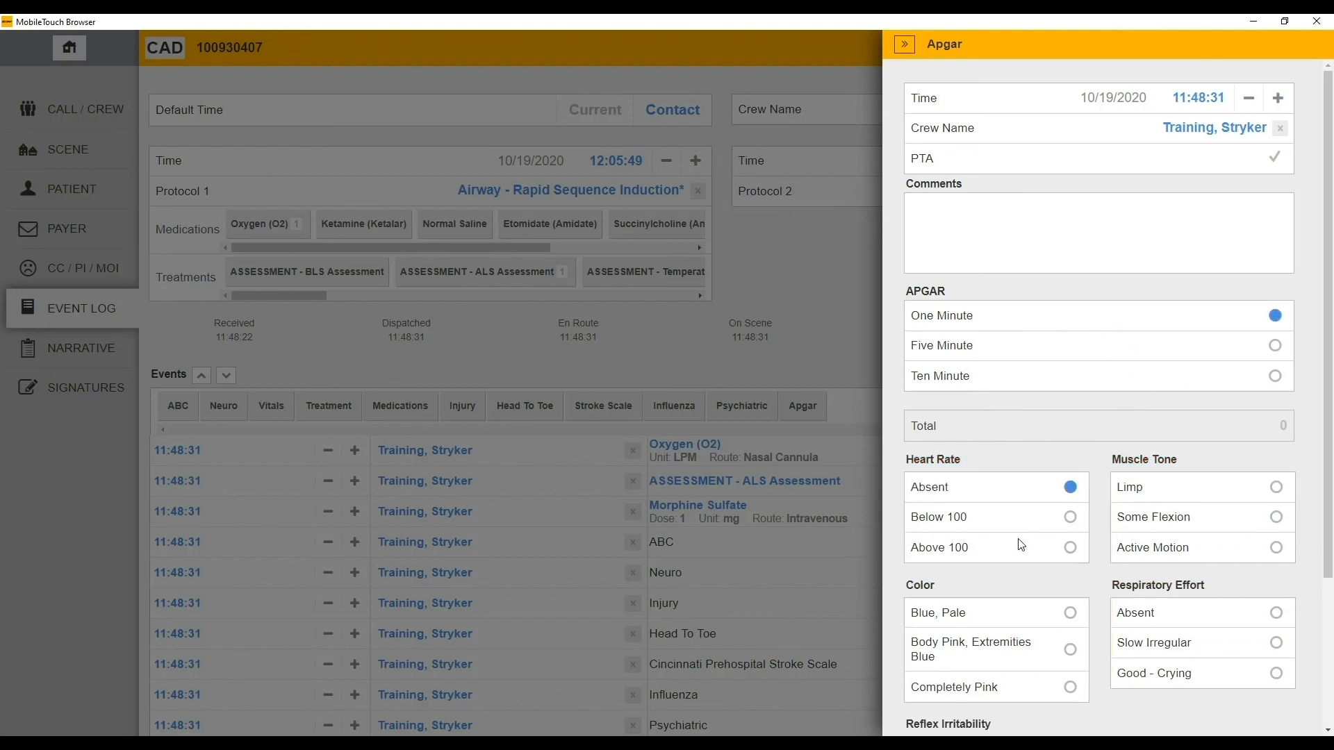
pyautogui.click(1070, 549)
pyautogui.click(1277, 548)
pyautogui.click(1146, 675)
pyautogui.click(1050, 689)
pyautogui.scroll(-2, 1059, 645)
pyautogui.click(1033, 674)
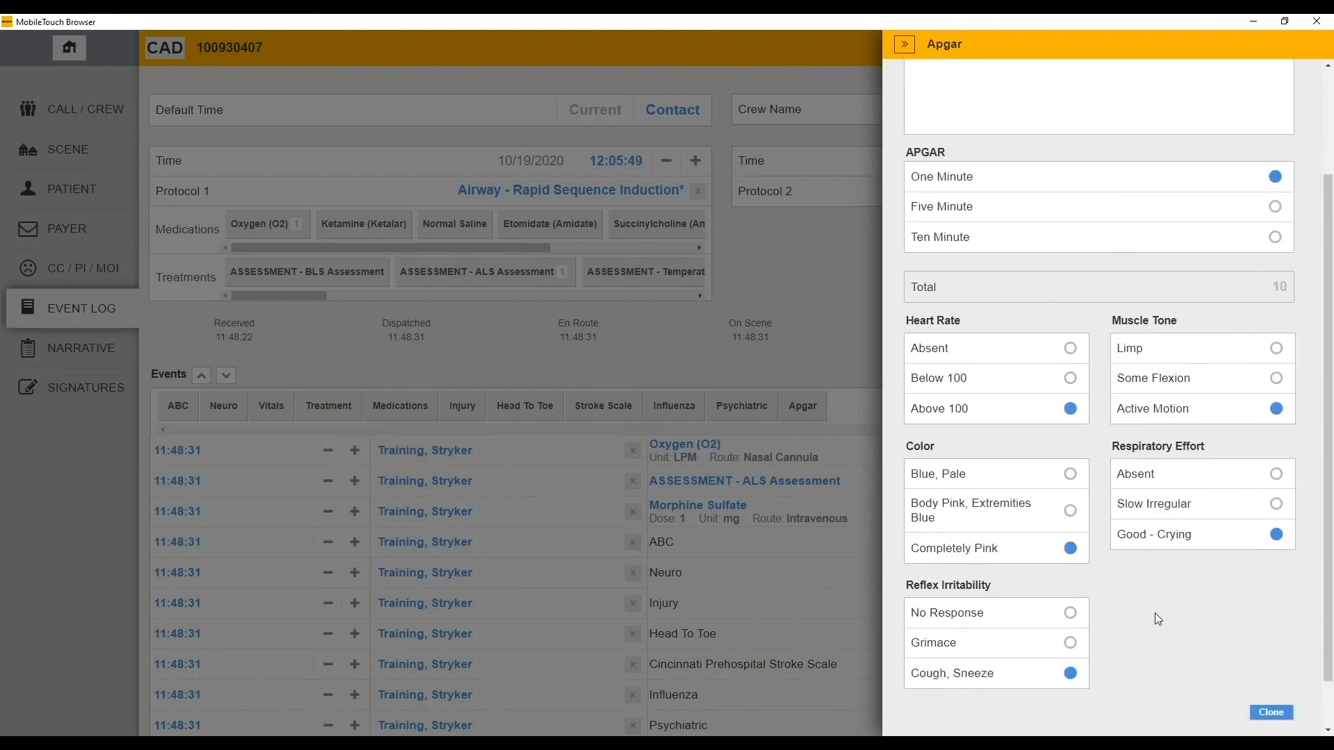
pyautogui.scroll(2, 1091, 506)
pyautogui.click(765, 565)
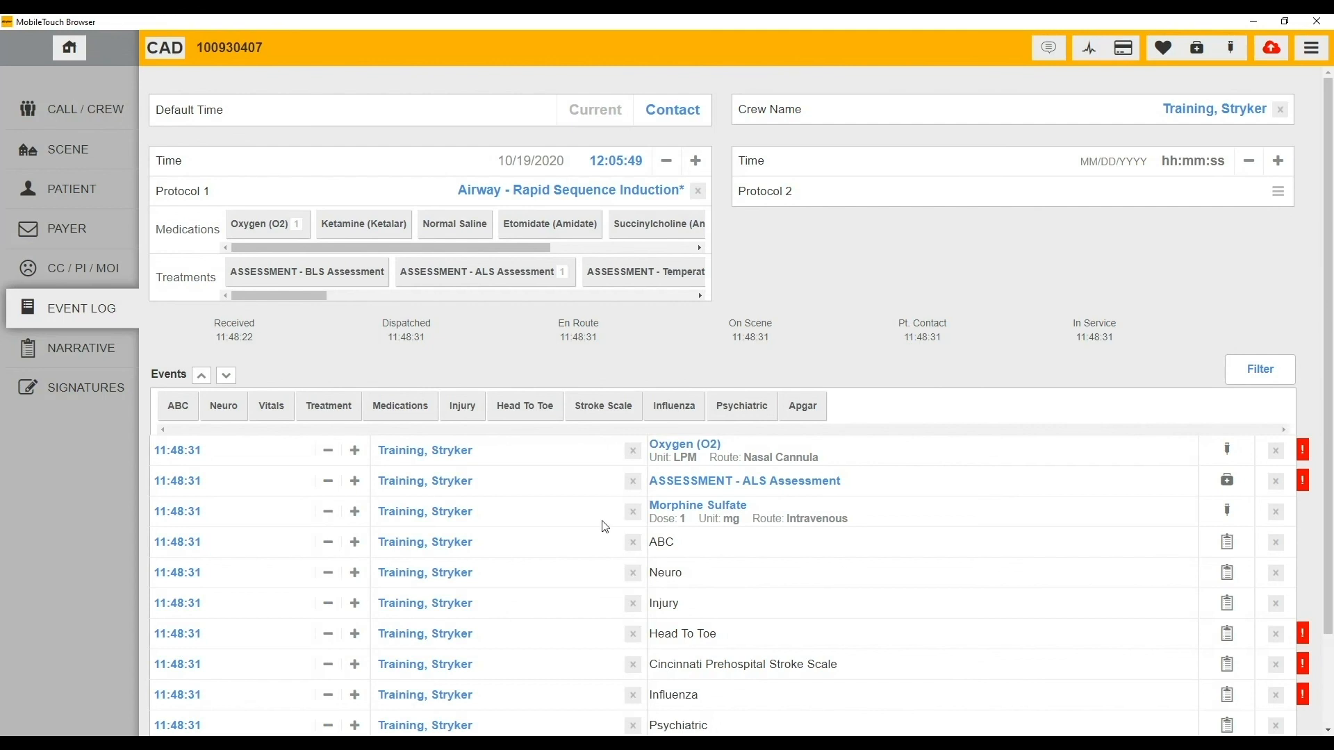
pyautogui.click(86, 348)
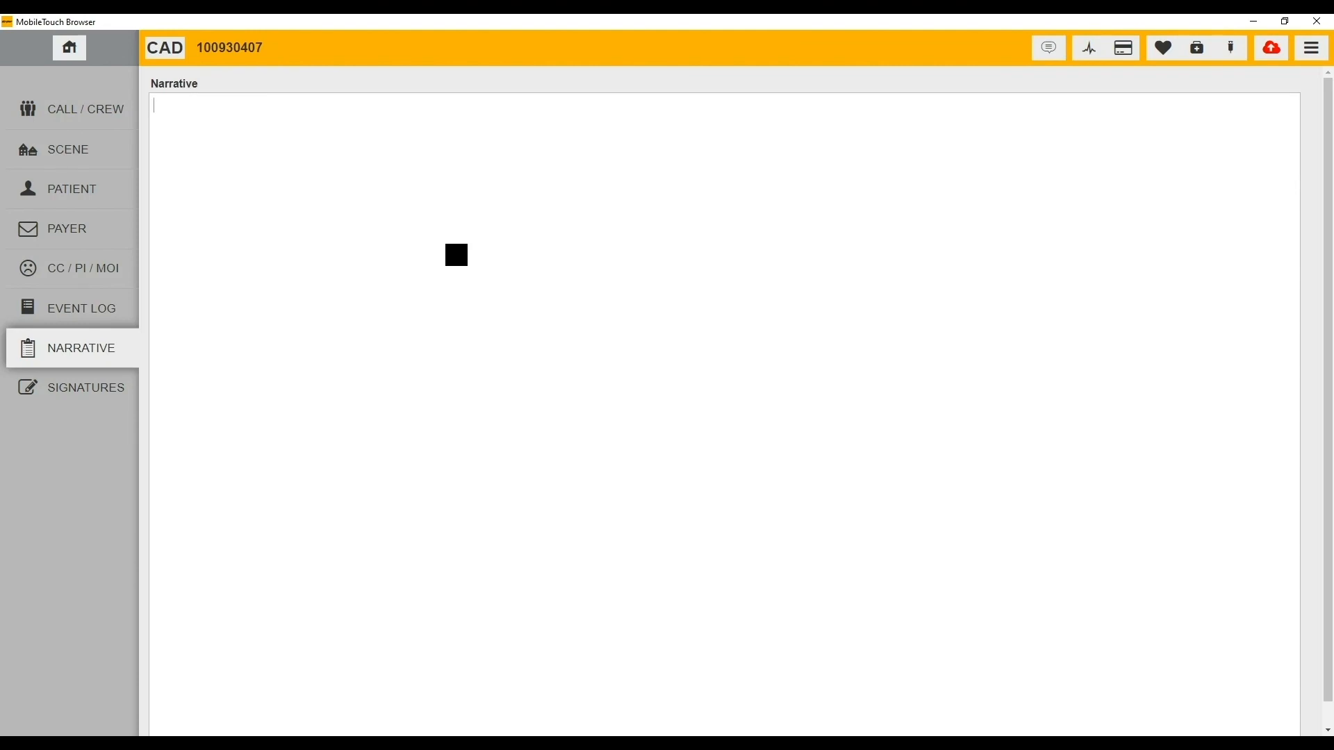
# - Bring up the Signatures page, scroll through its signature rows, and start the Technician 1 signature
pyautogui.click(86, 388)
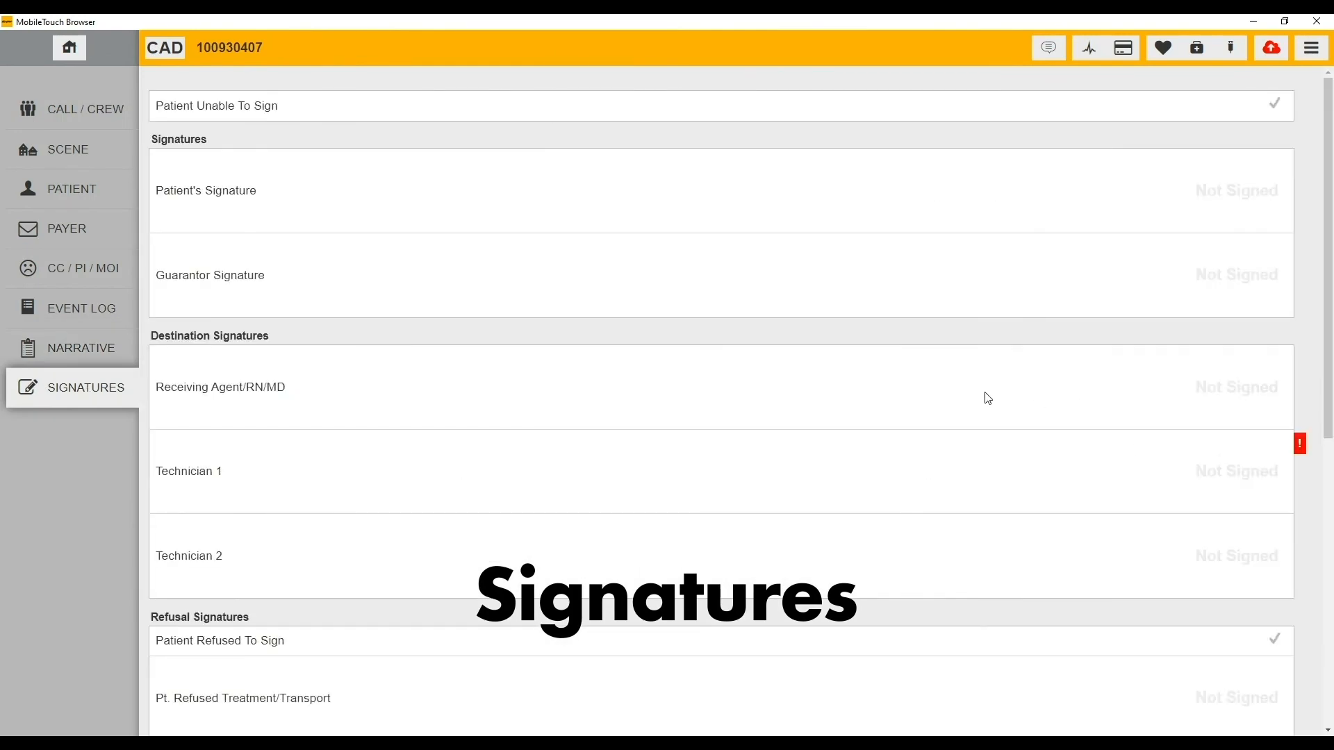
pyautogui.scroll(-1, 986, 378)
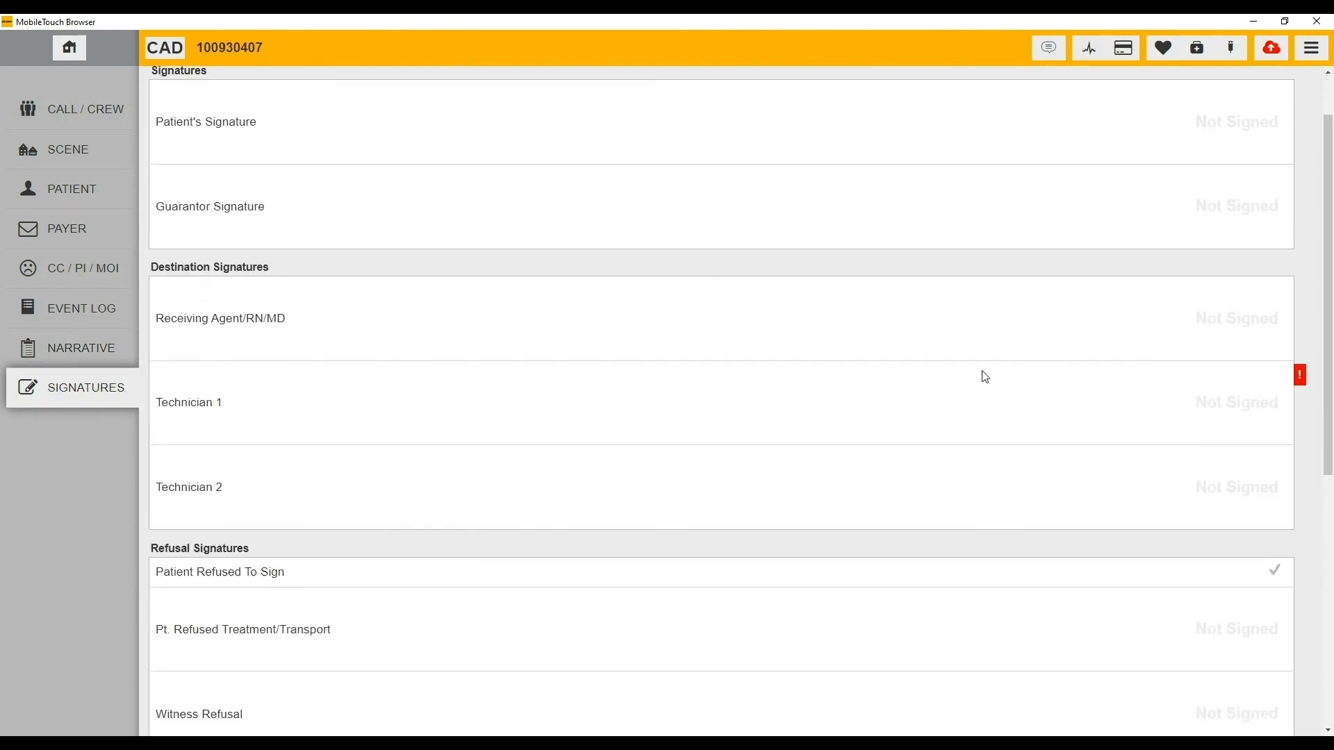
pyautogui.scroll(1, 985, 376)
pyautogui.scroll(-1, 985, 376)
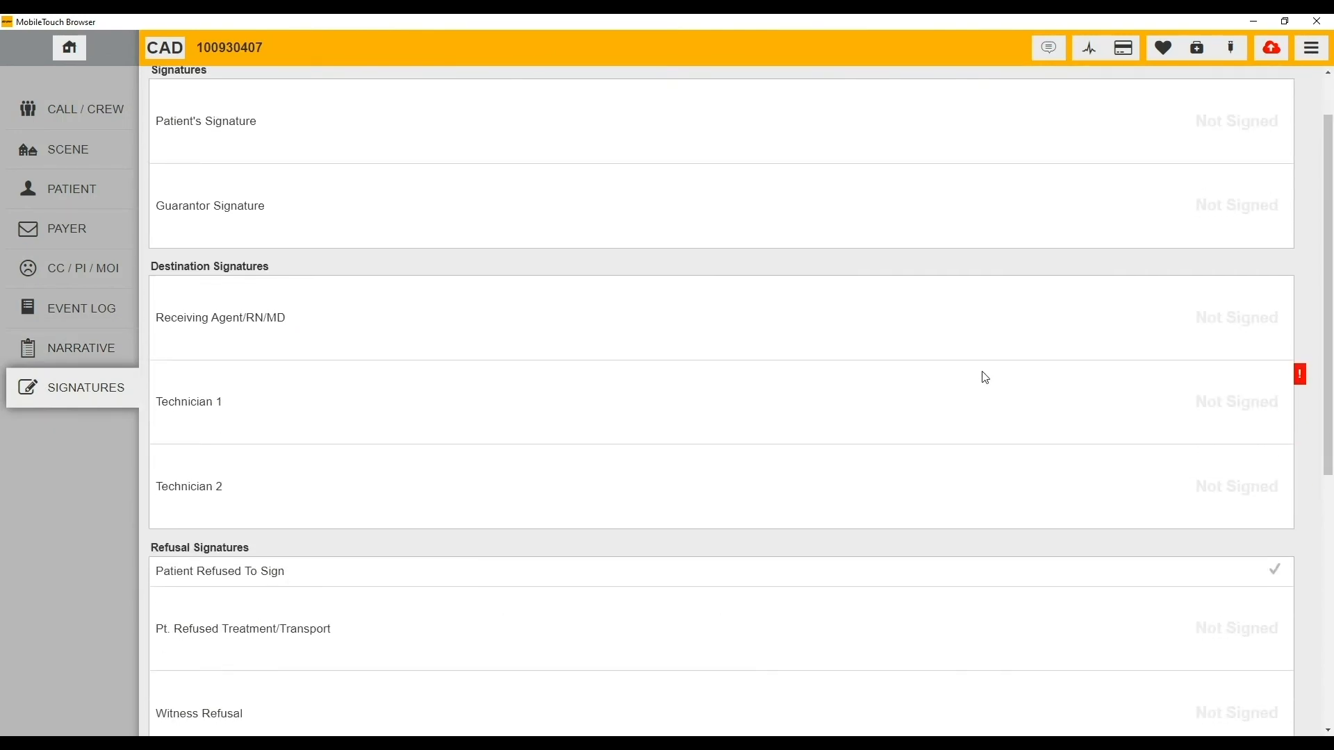
pyautogui.click(1019, 403)
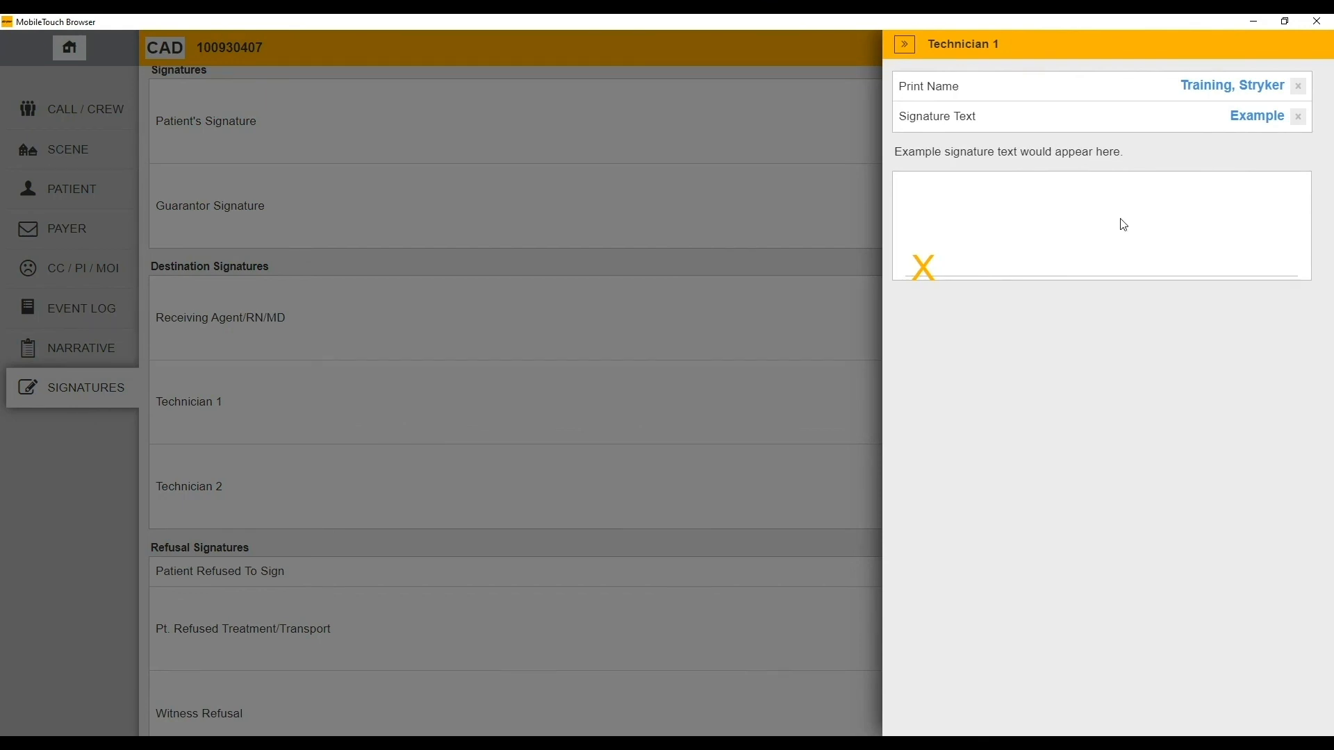
# - Draw the Technician 1 signature and close the form so it stays signed
pyautogui.moveTo(1151, 221)
pyautogui.mouseDown()
pyautogui.moveTo(1168, 247)
pyautogui.moveTo(1178, 233)
pyautogui.mouseUp()
pyautogui.click(799, 261)
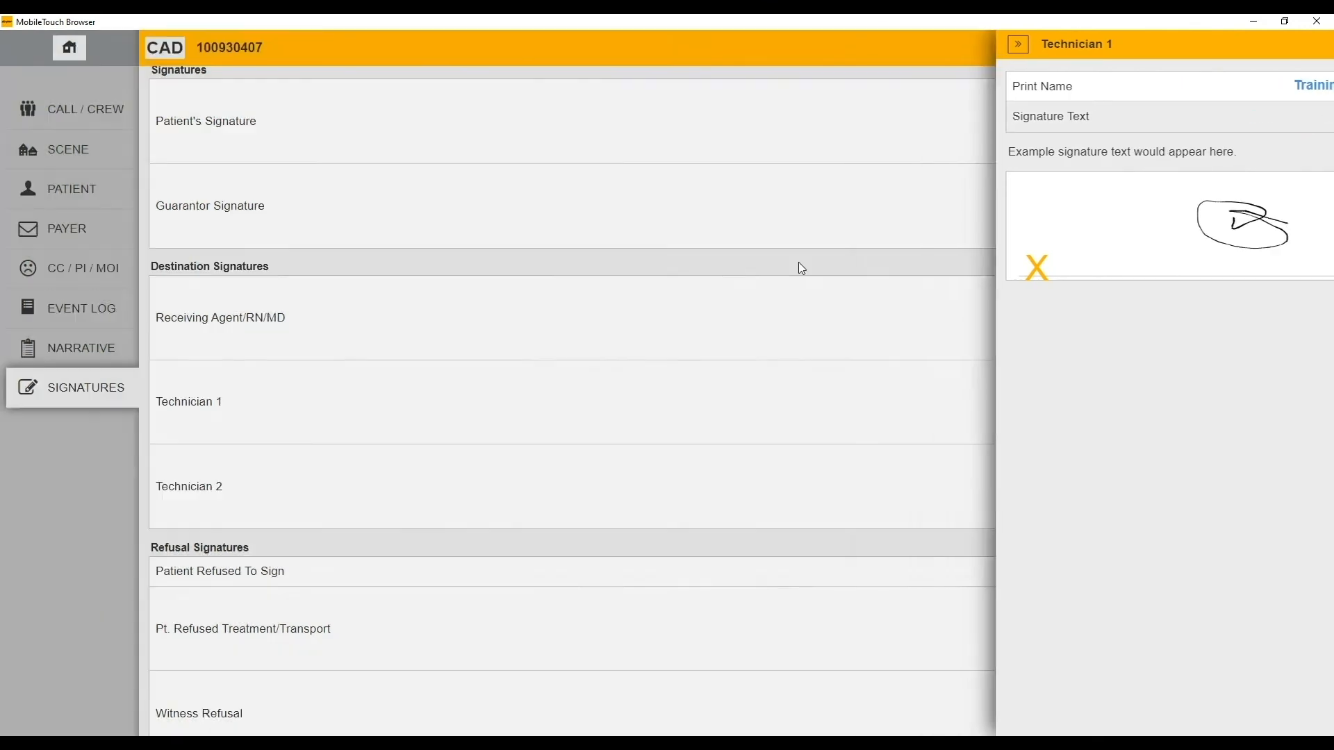
pyautogui.scroll(-5, 747, 226)
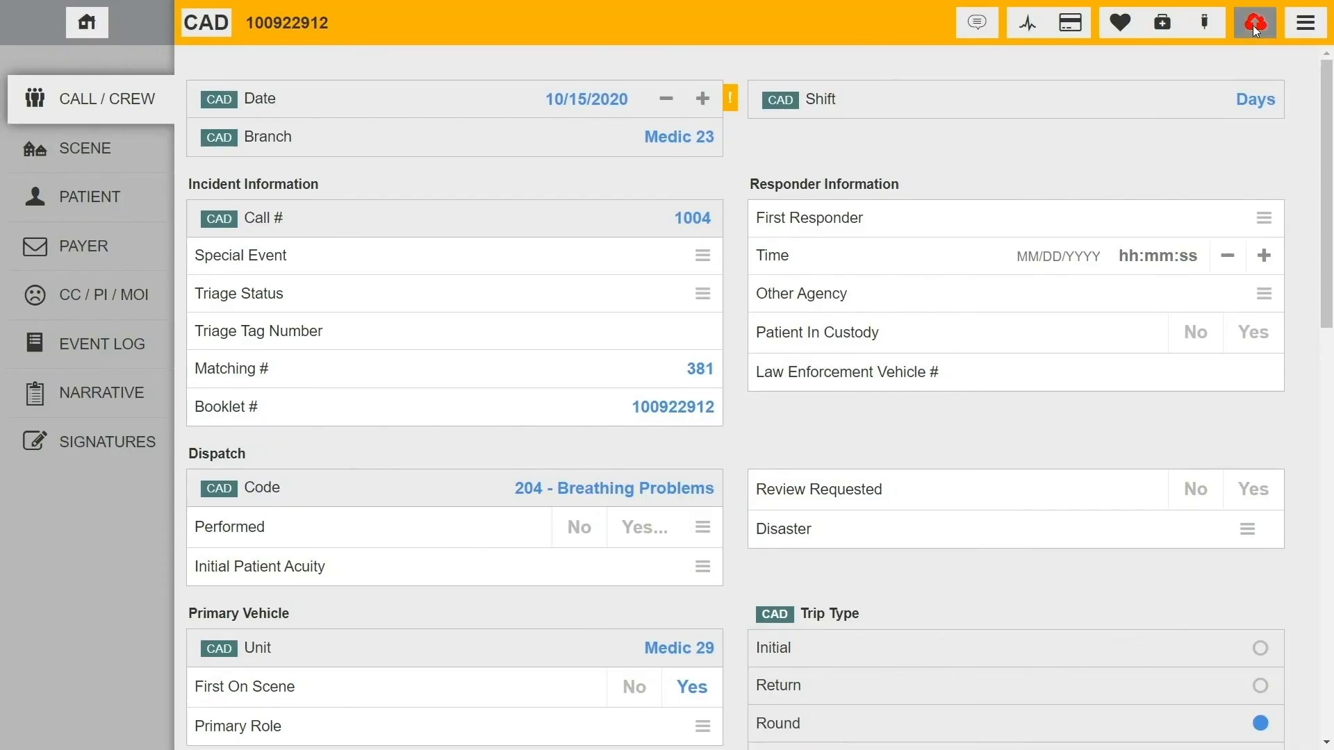
# - Try submitting ePCR 100922912 to list its blocking issues: a required Scene item, a desired item, a date warning
pyautogui.click(1255, 25)
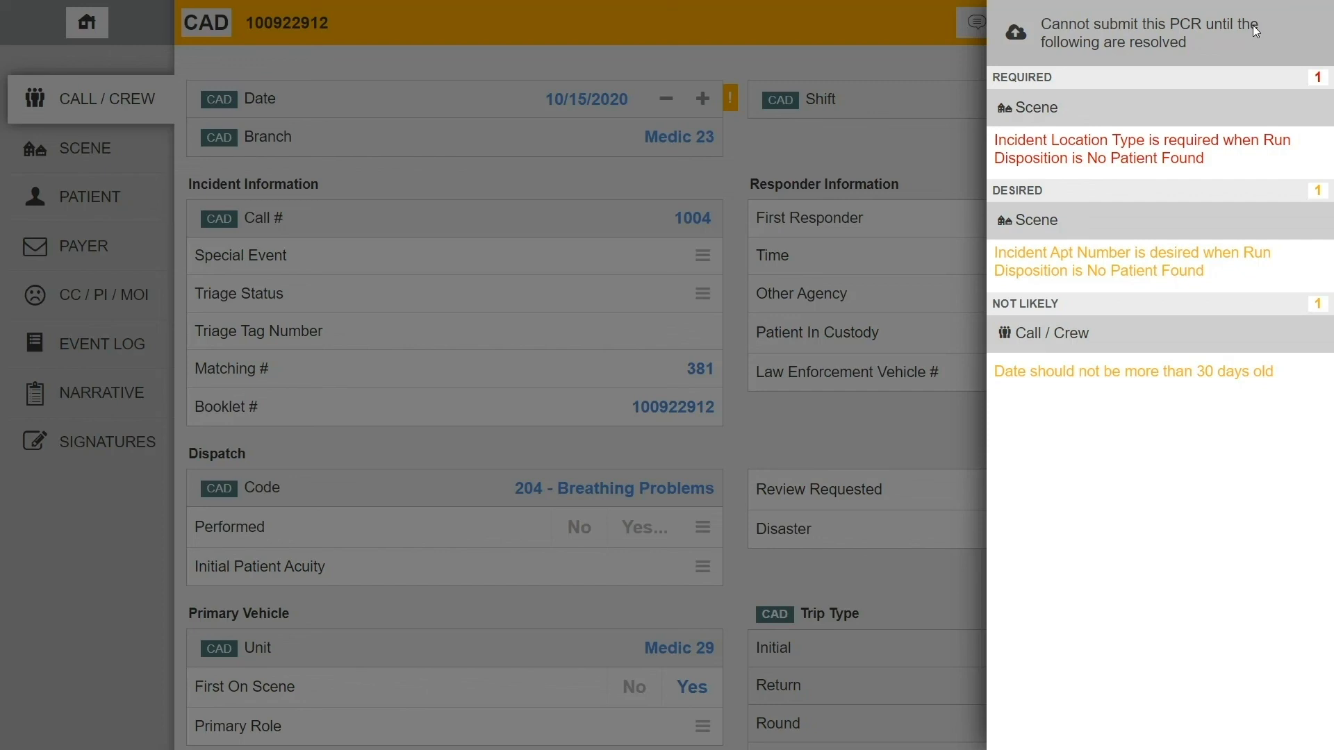
# - Set the required Scene field Incident Location Type to Airport
pyautogui.click(1172, 146)
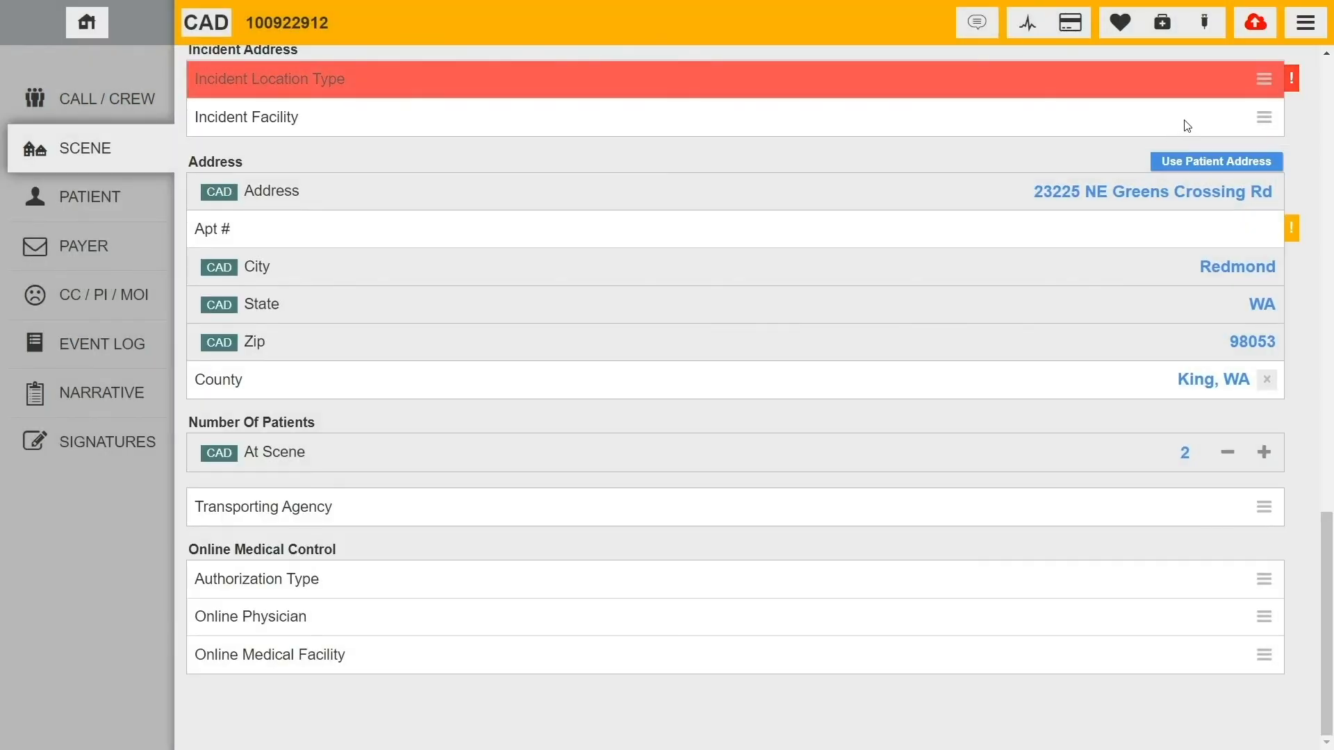
pyautogui.click(1216, 82)
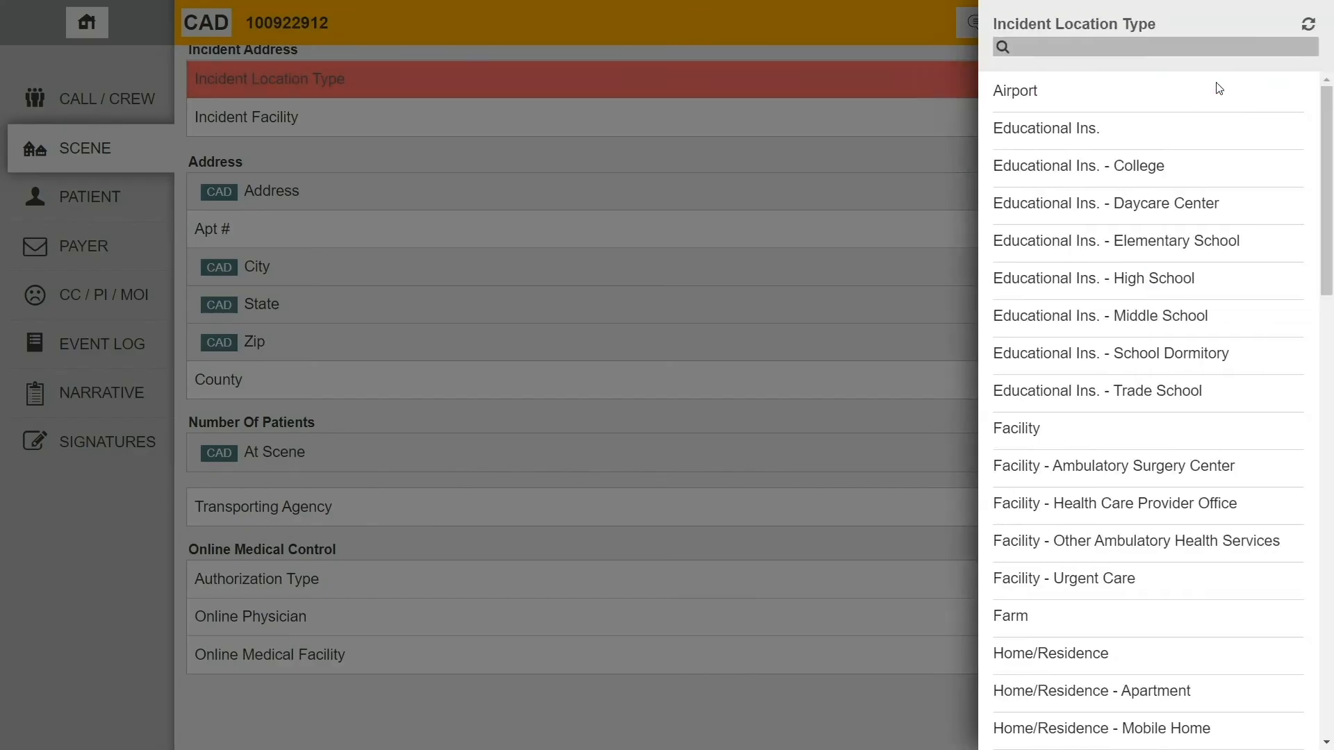
pyautogui.click(1125, 95)
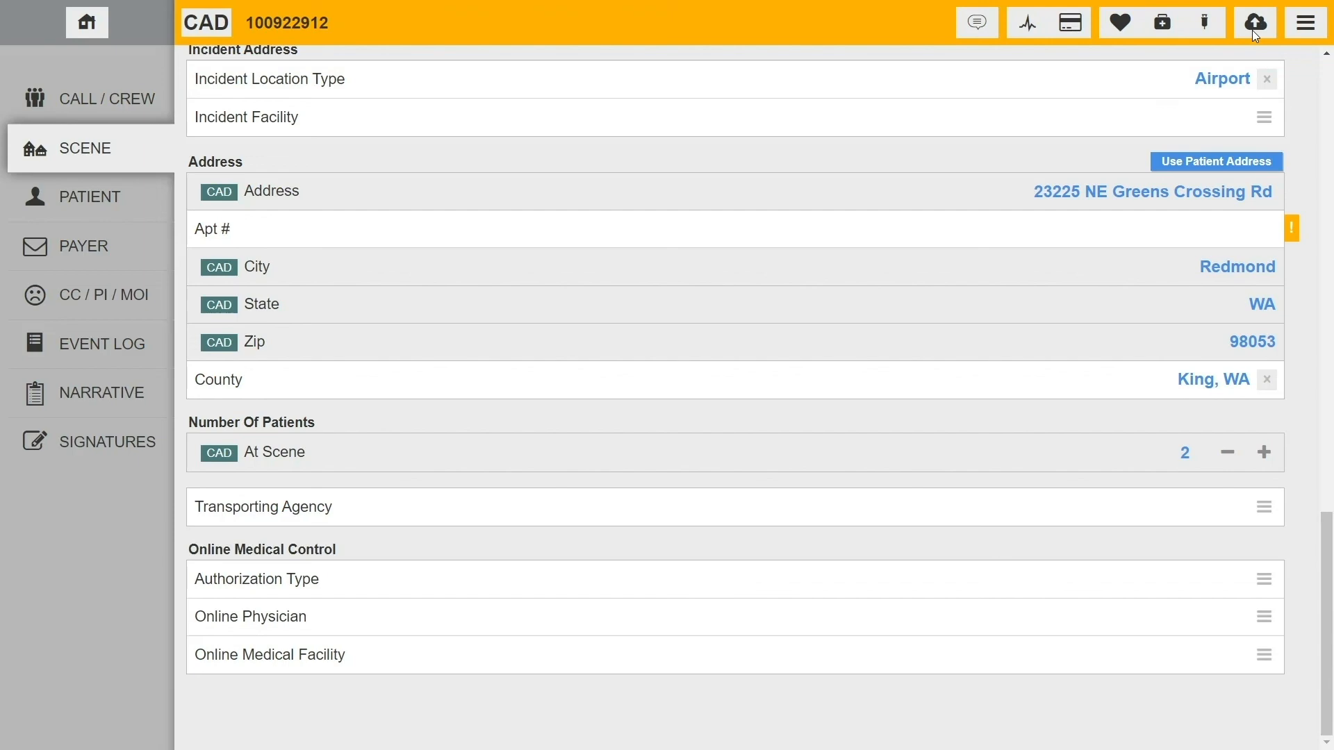
# - Submit the ePCR and confirm it is complete and ready
pyautogui.click(1256, 31)
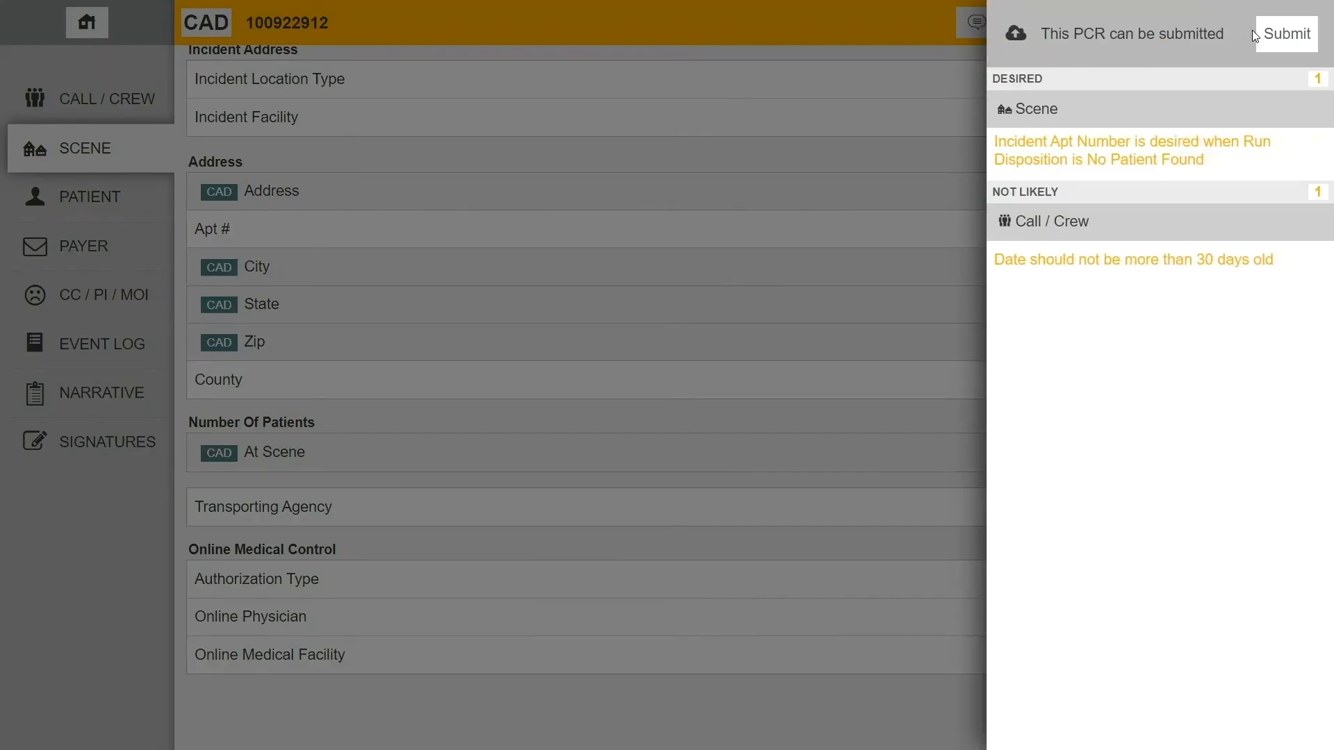
pyautogui.click(1290, 39)
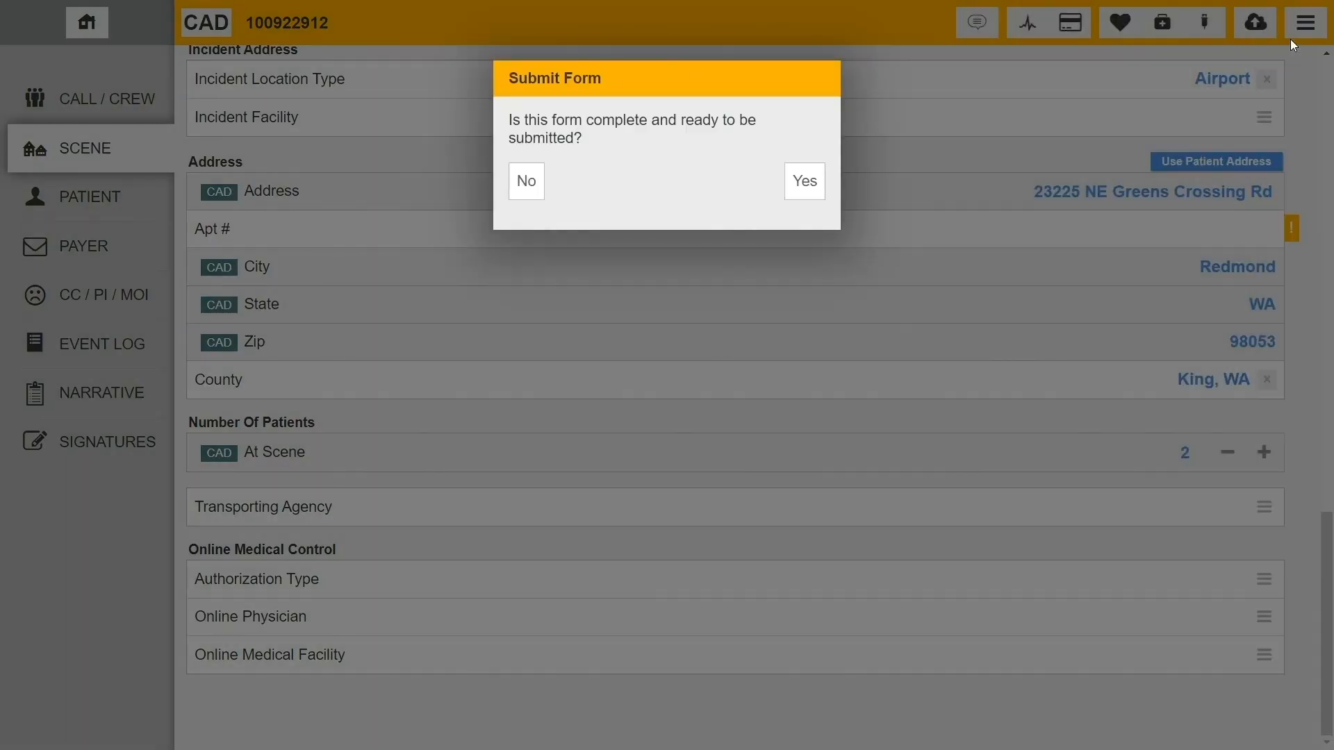
pyautogui.click(819, 186)
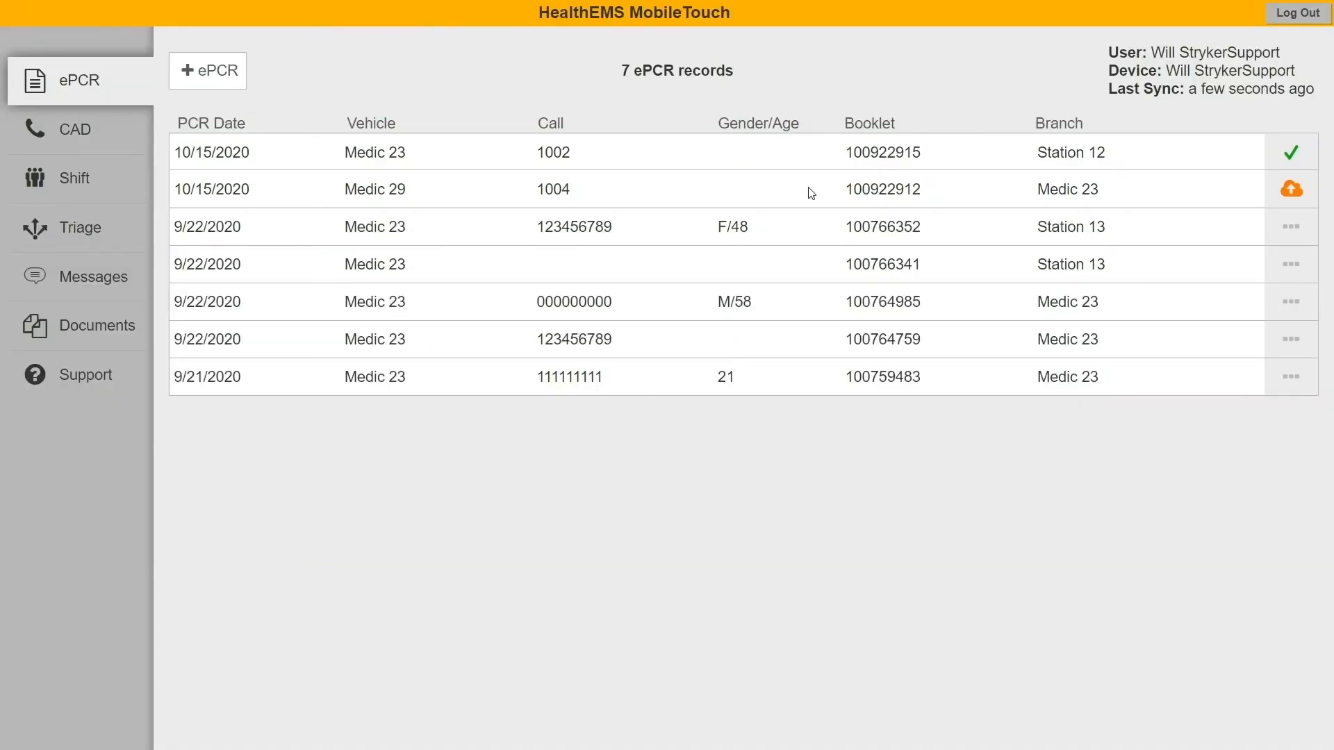